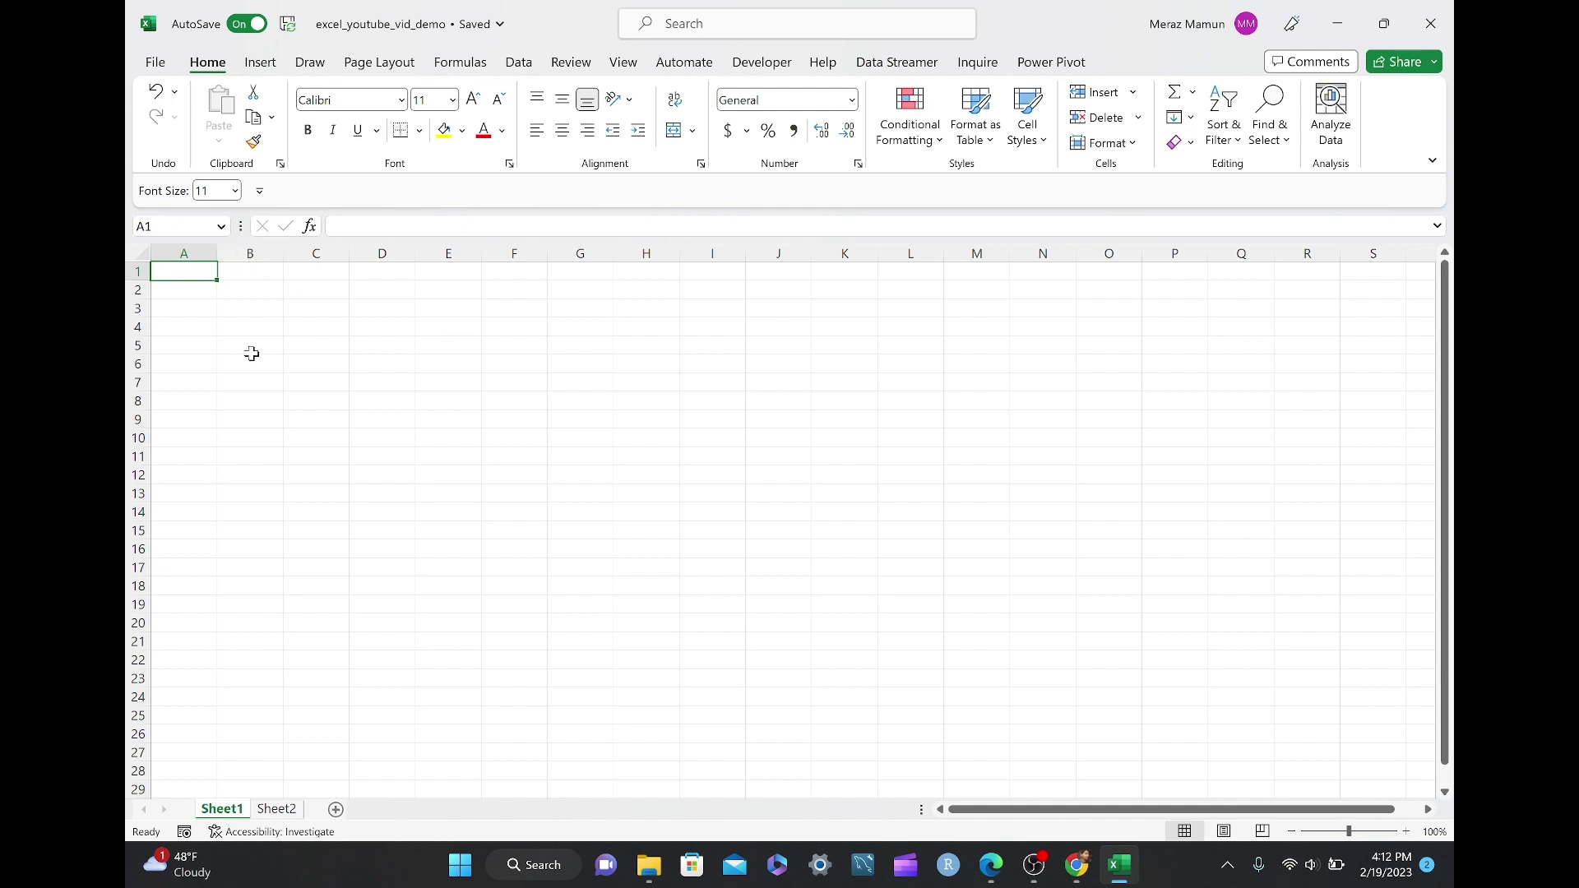
Step: Enter =RANDBETWEEN(1,1000) in A1 using the function autocomplete, then check the formula
type("=")
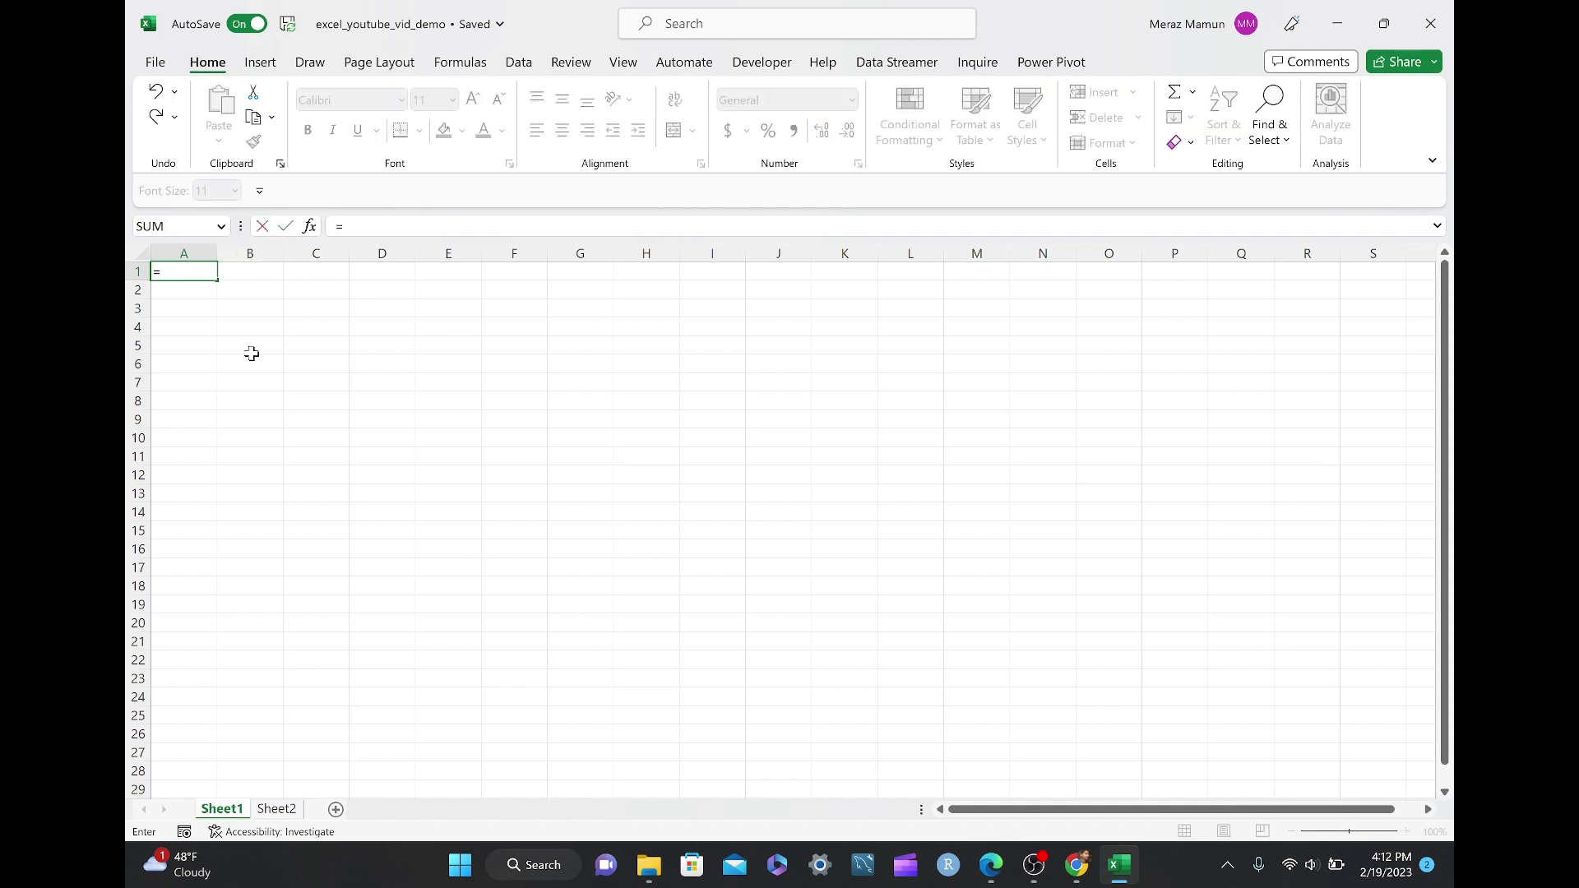
type("rand")
key("Down")
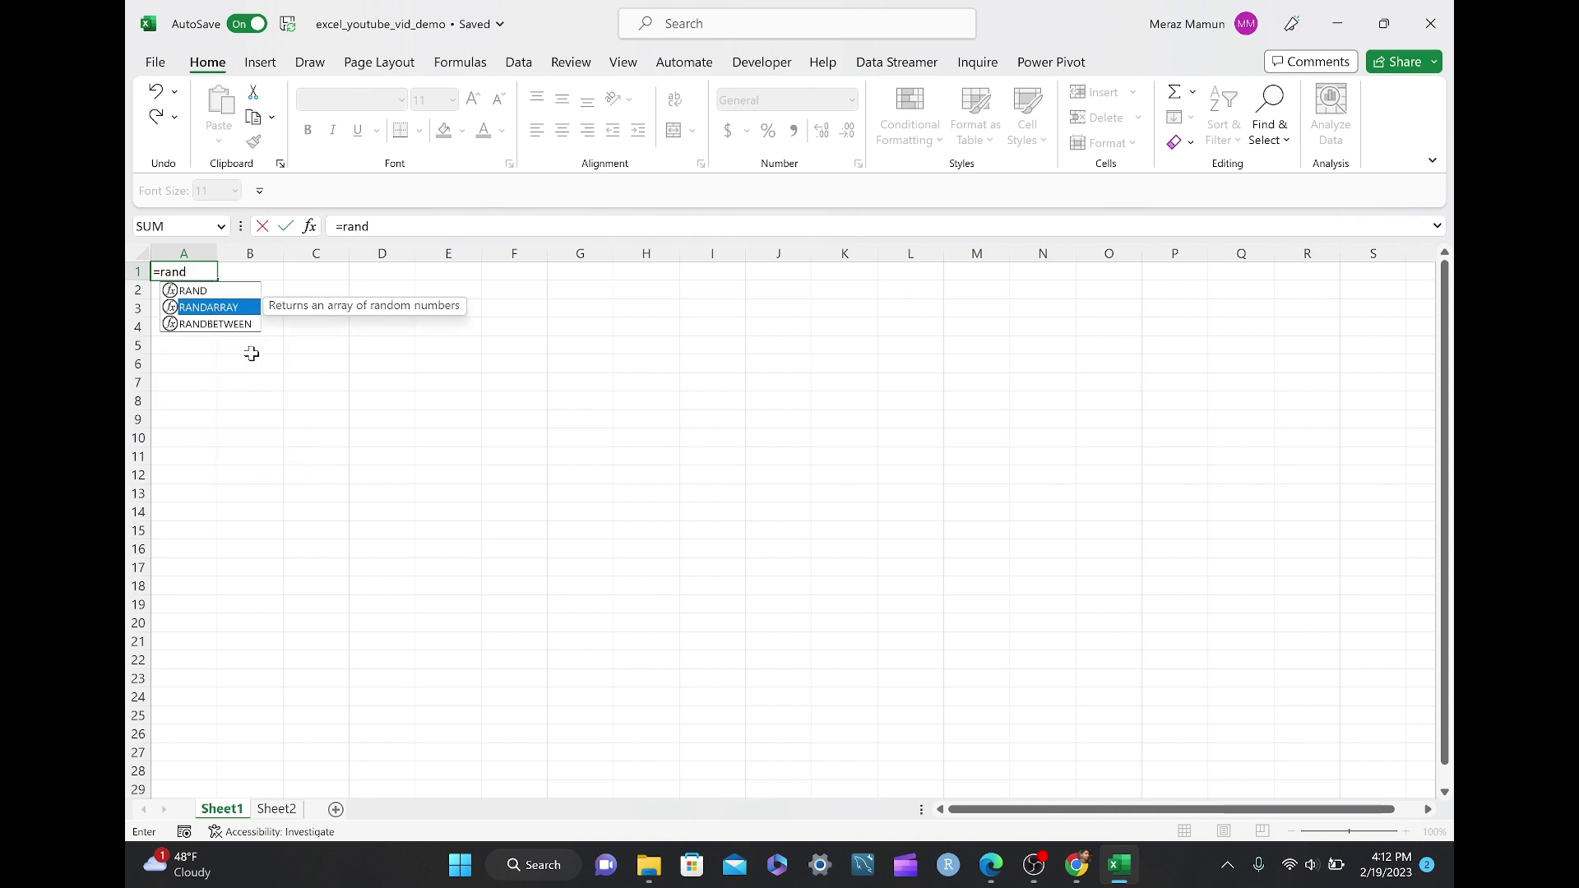
key("Down")
key("Tab")
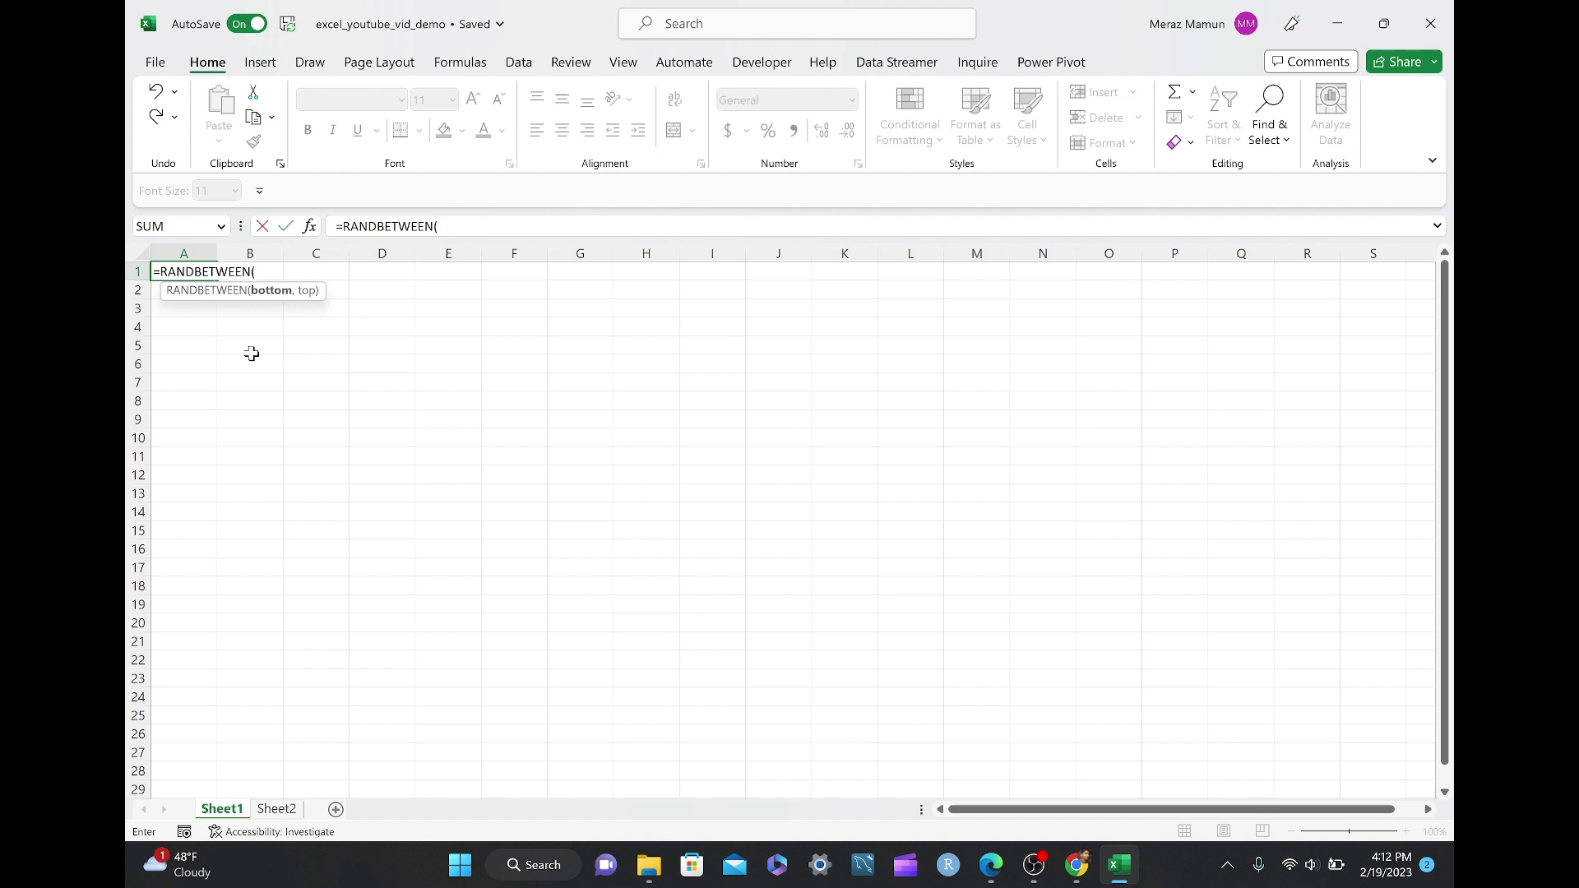
type("1,")
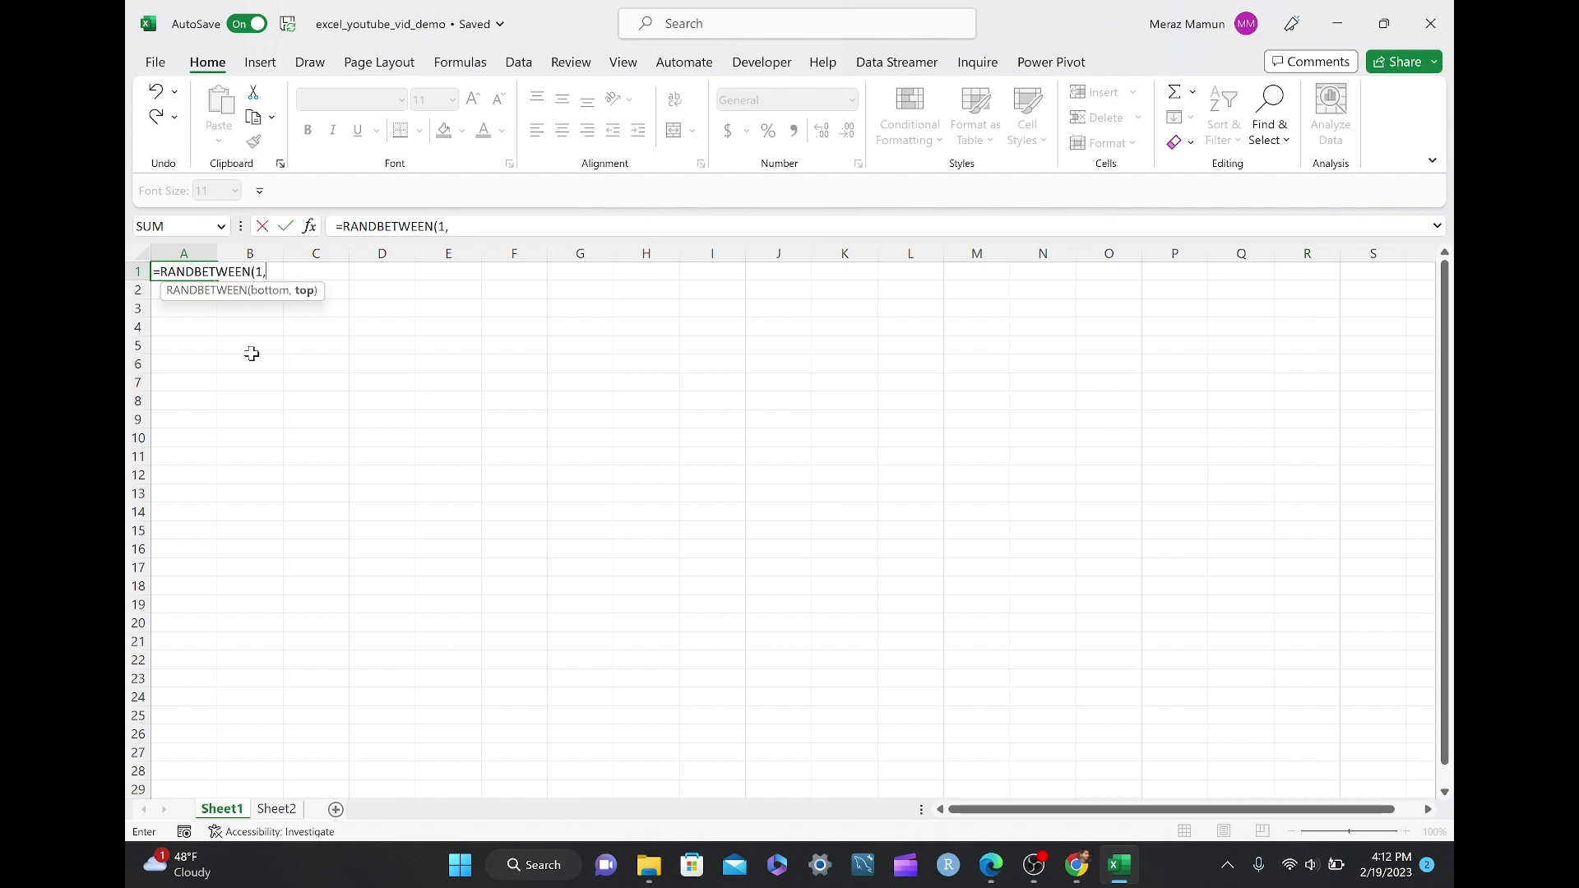
type("1000)")
key("Return")
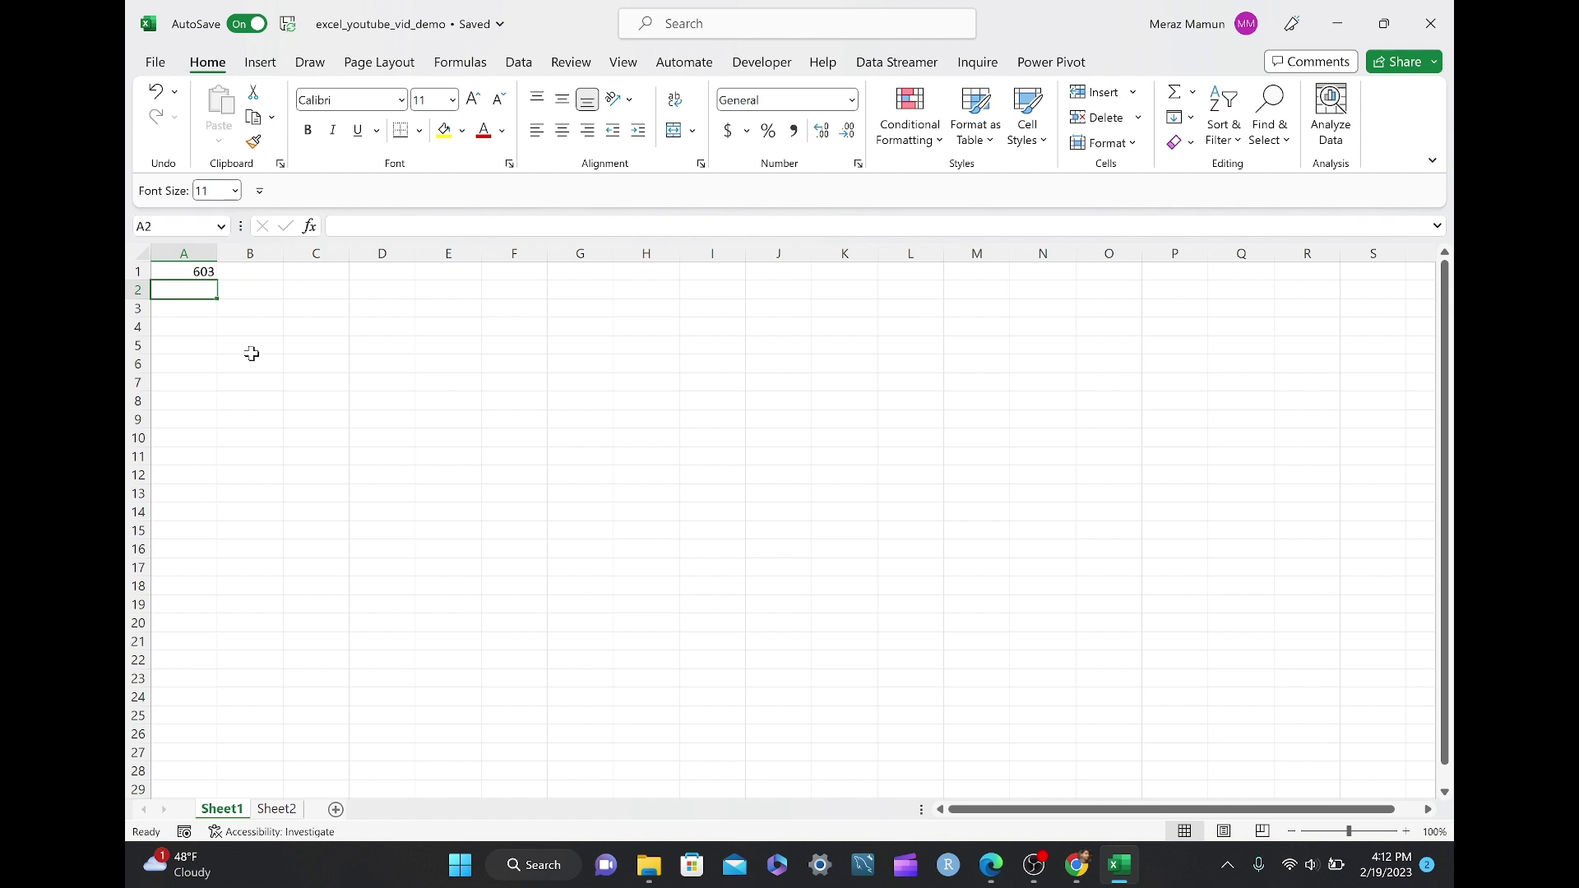
key("Up")
key("Right")
key("Left")
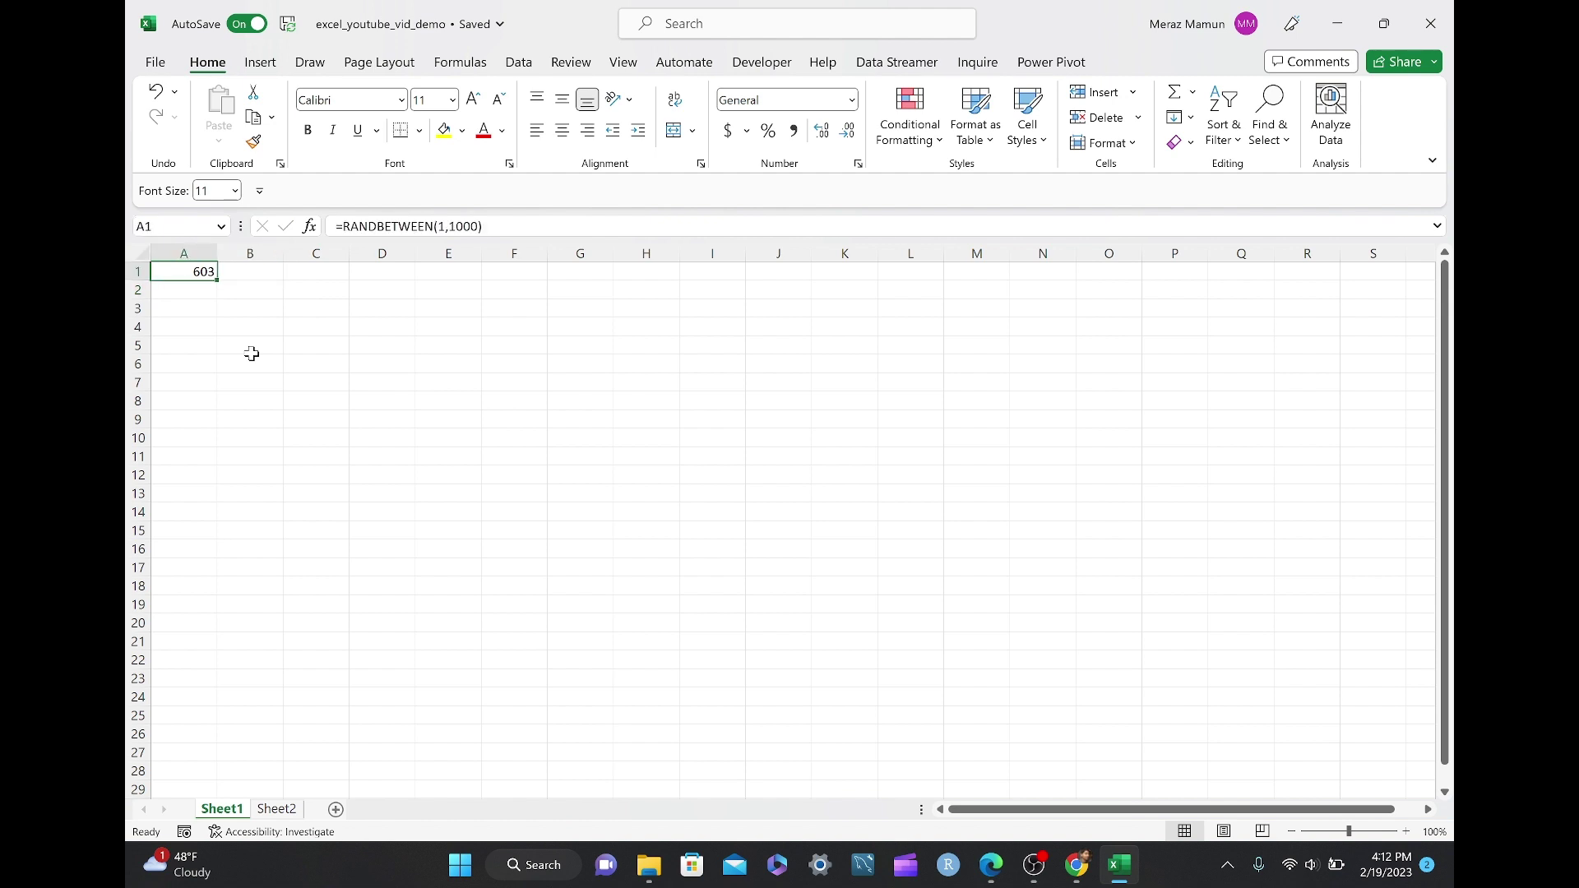
key("Right")
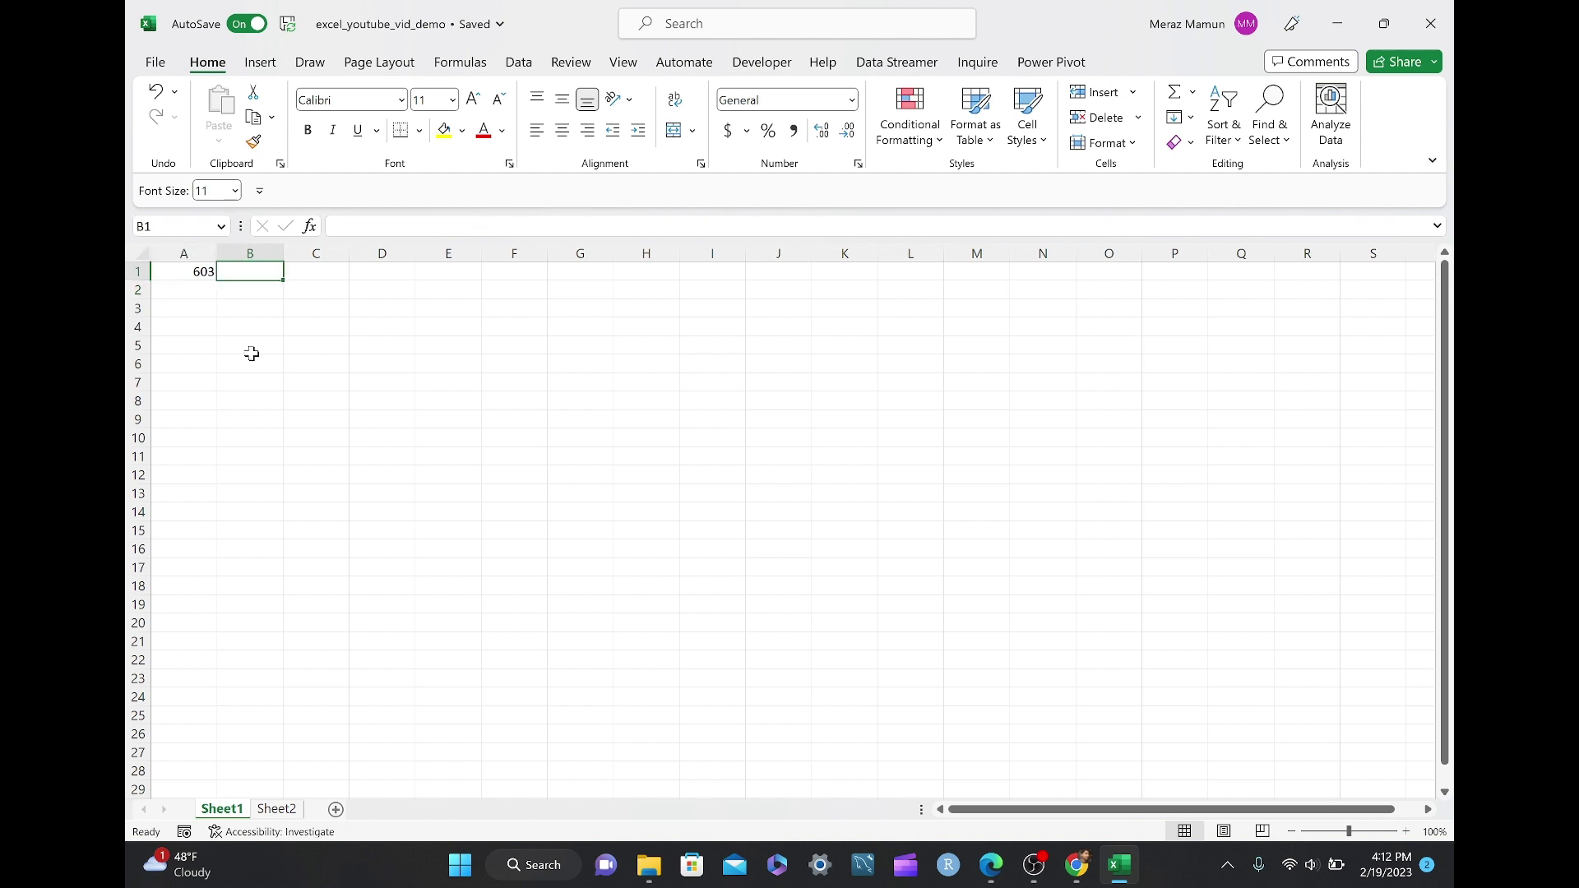
Step: Type test text '45trtr' in C1 and 'hjh' in C2, then clear C2
key("Right")
type("45tr")
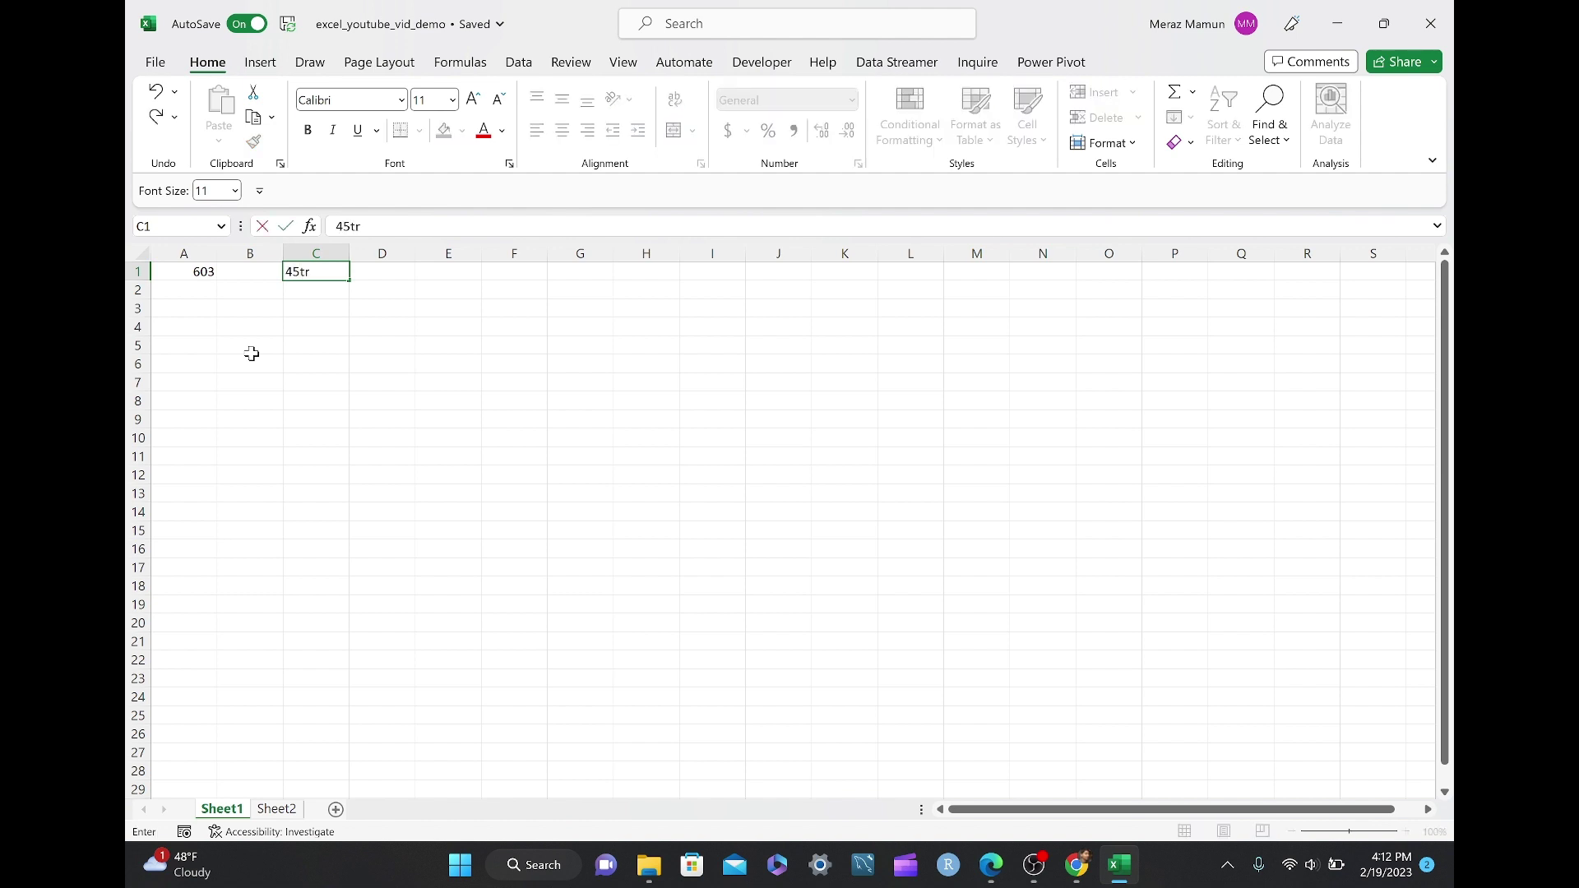
type("tr")
key("Return")
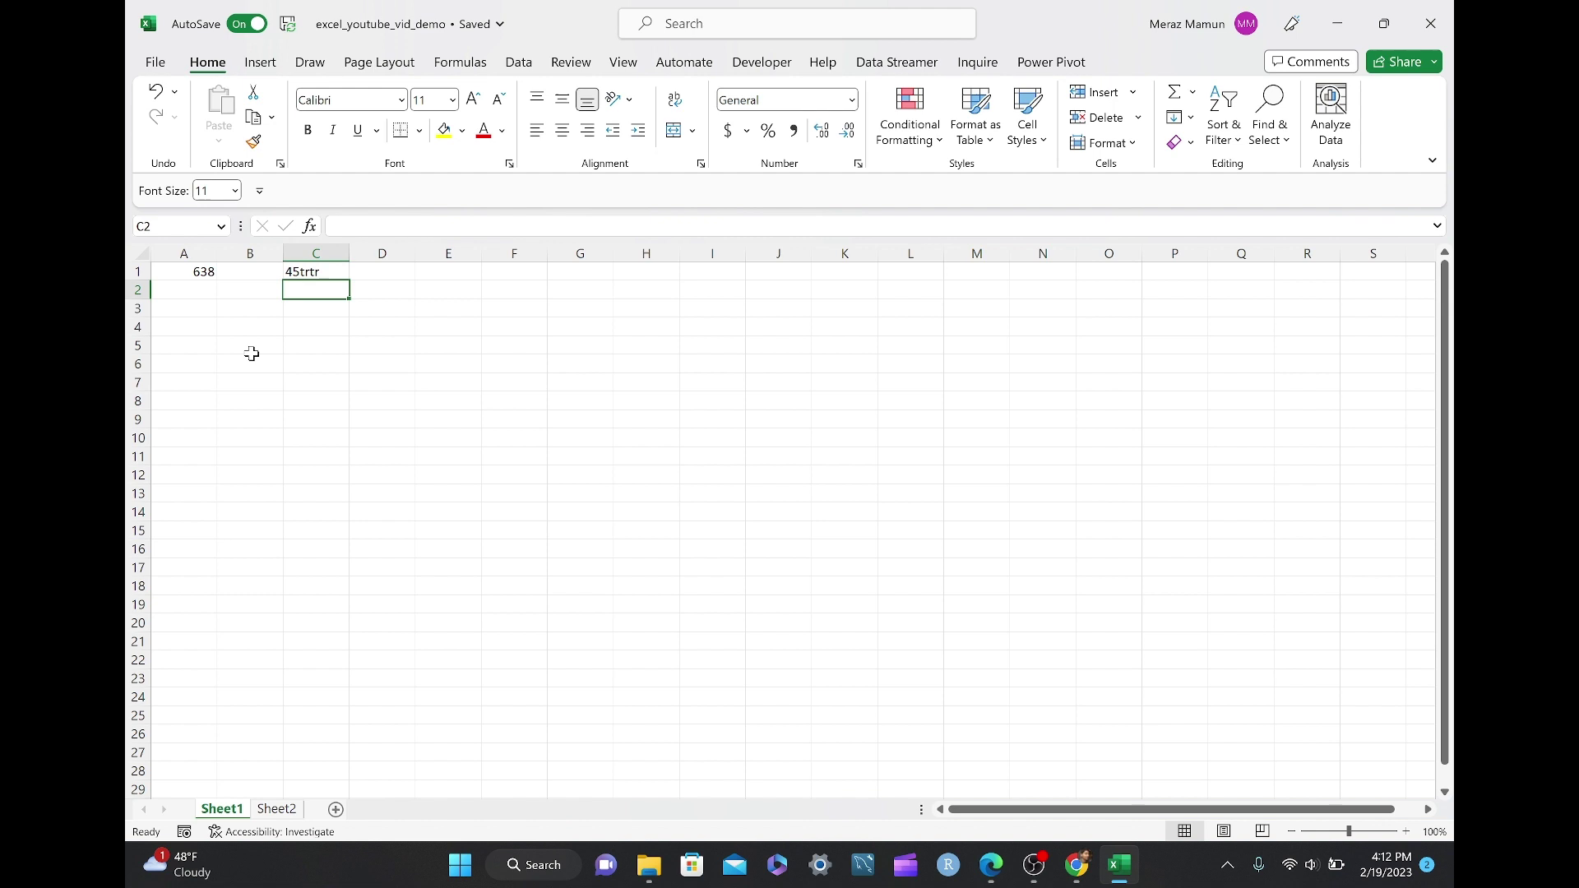
type("hjh")
key("Return")
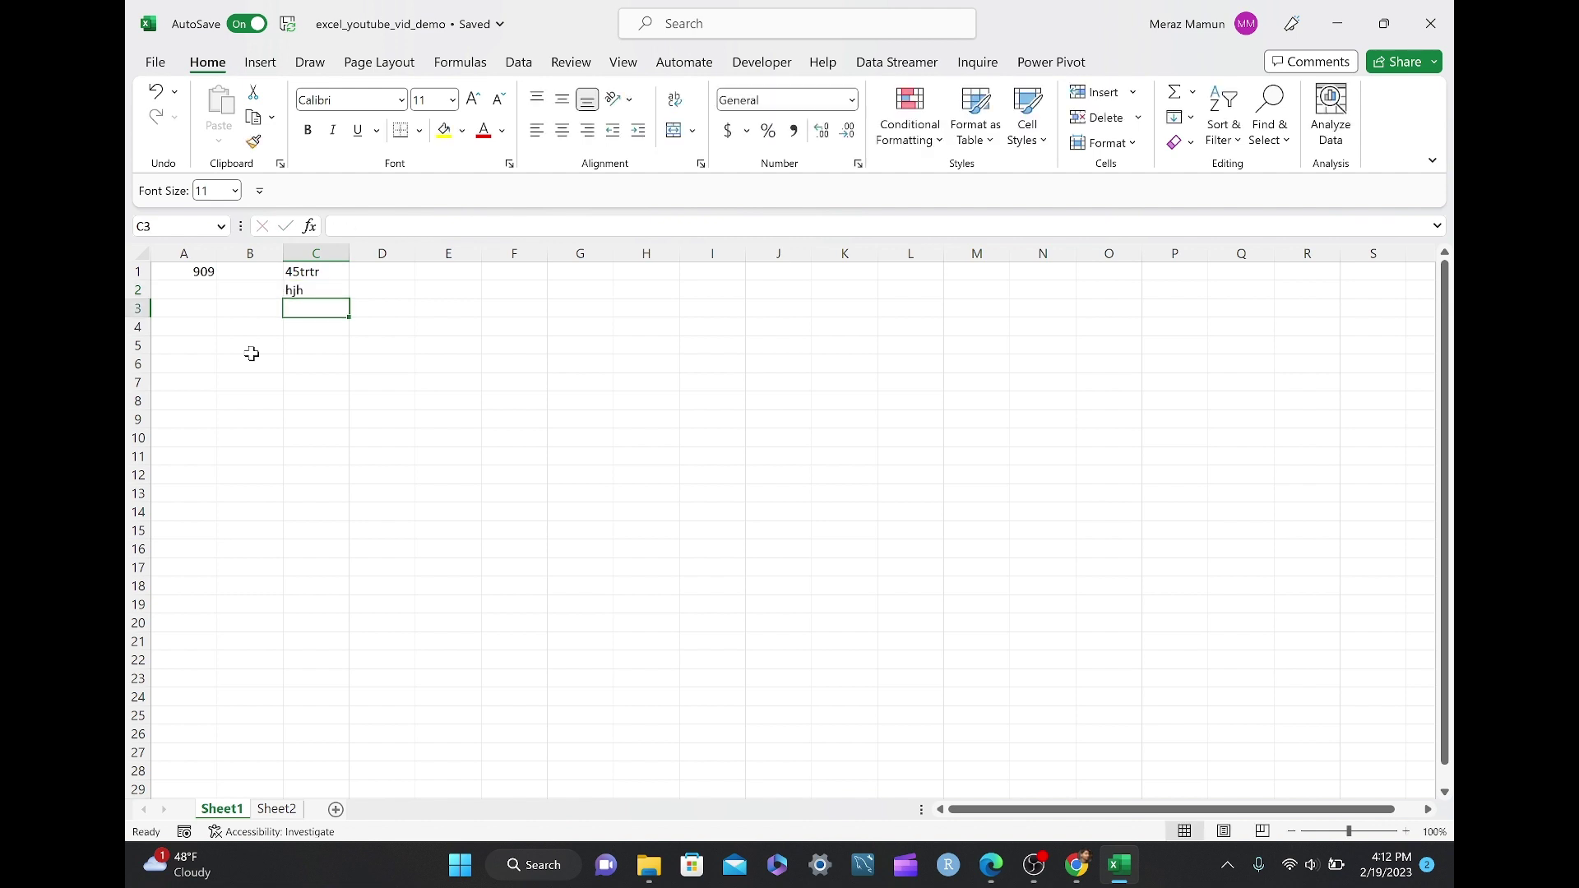
key("Up")
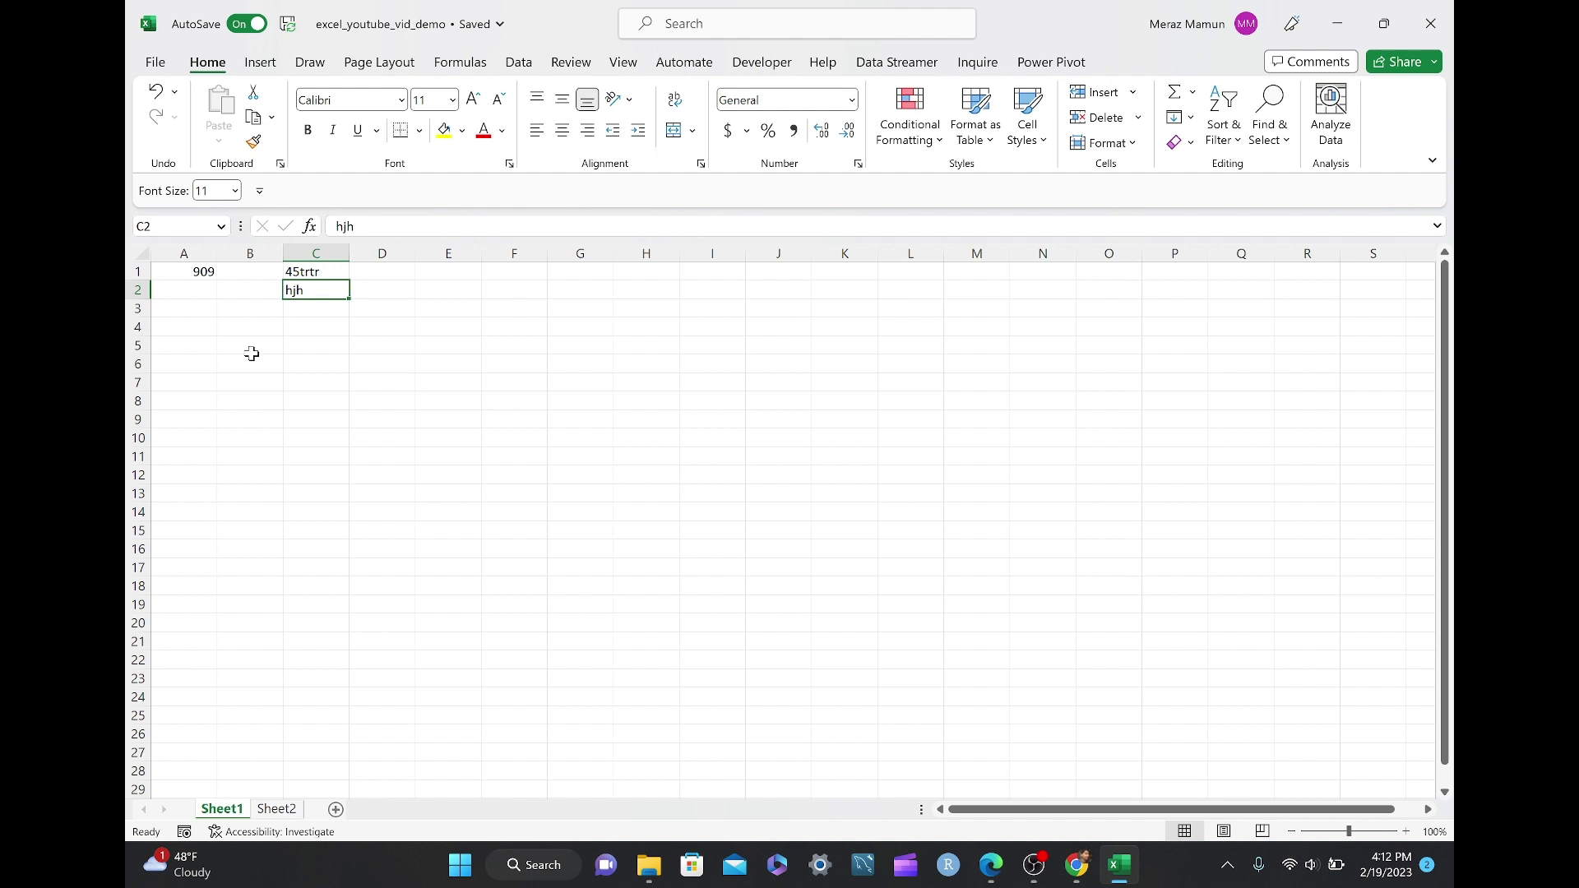
key("Delete")
key("Up")
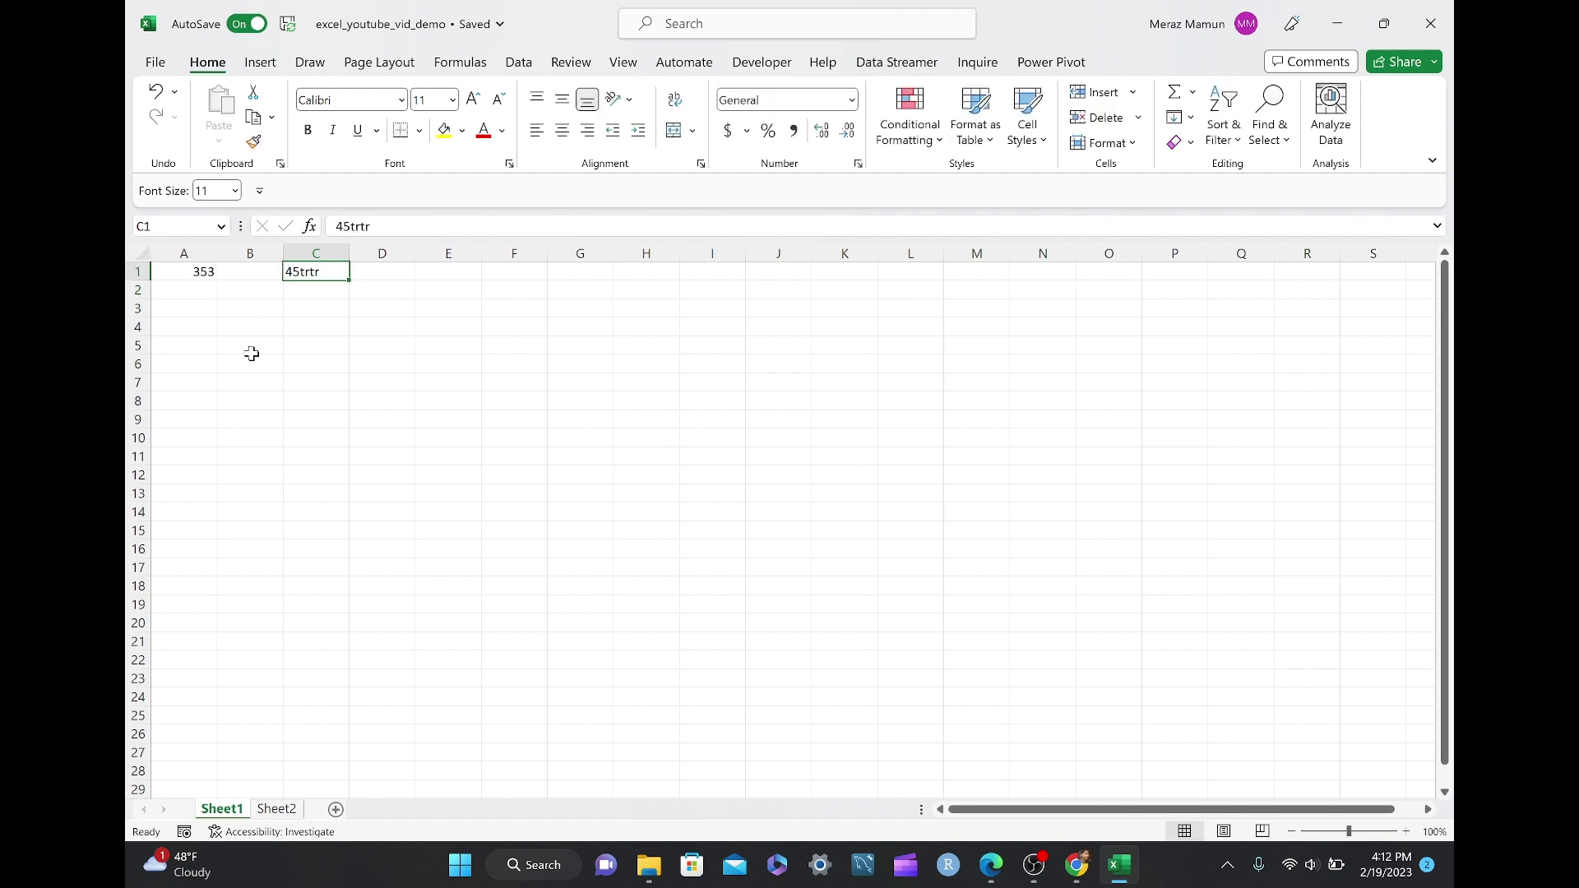
Step: Clear the test text from C1 and copy A1's RANDBETWEEN formula into C1
key("Delete")
key("Left")
key("Left")
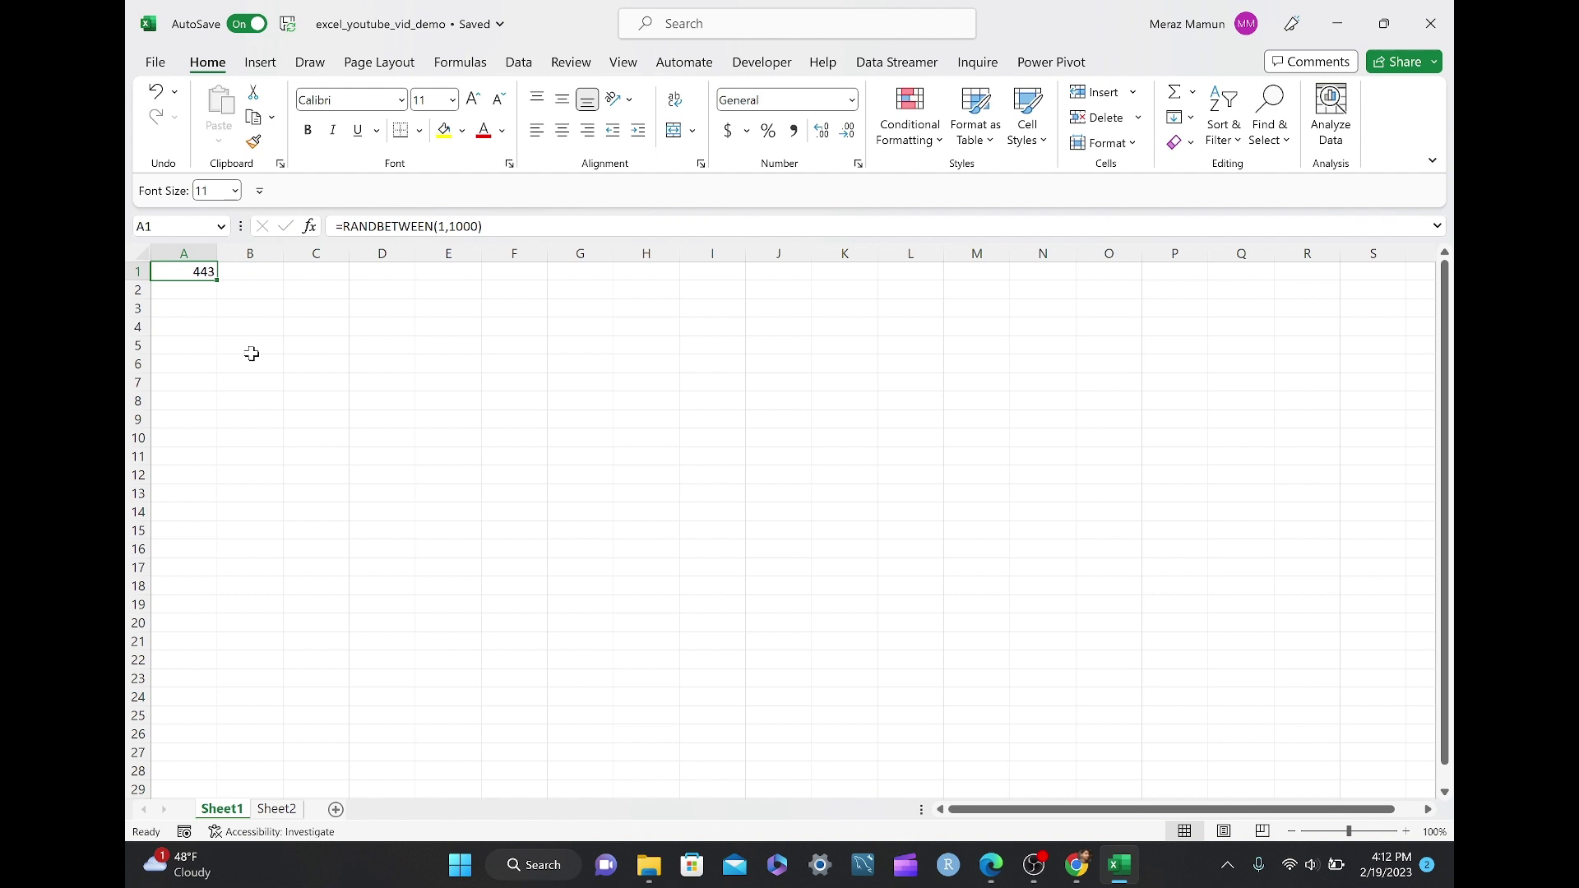
key("ctrl+c")
key("Right")
key("Right")
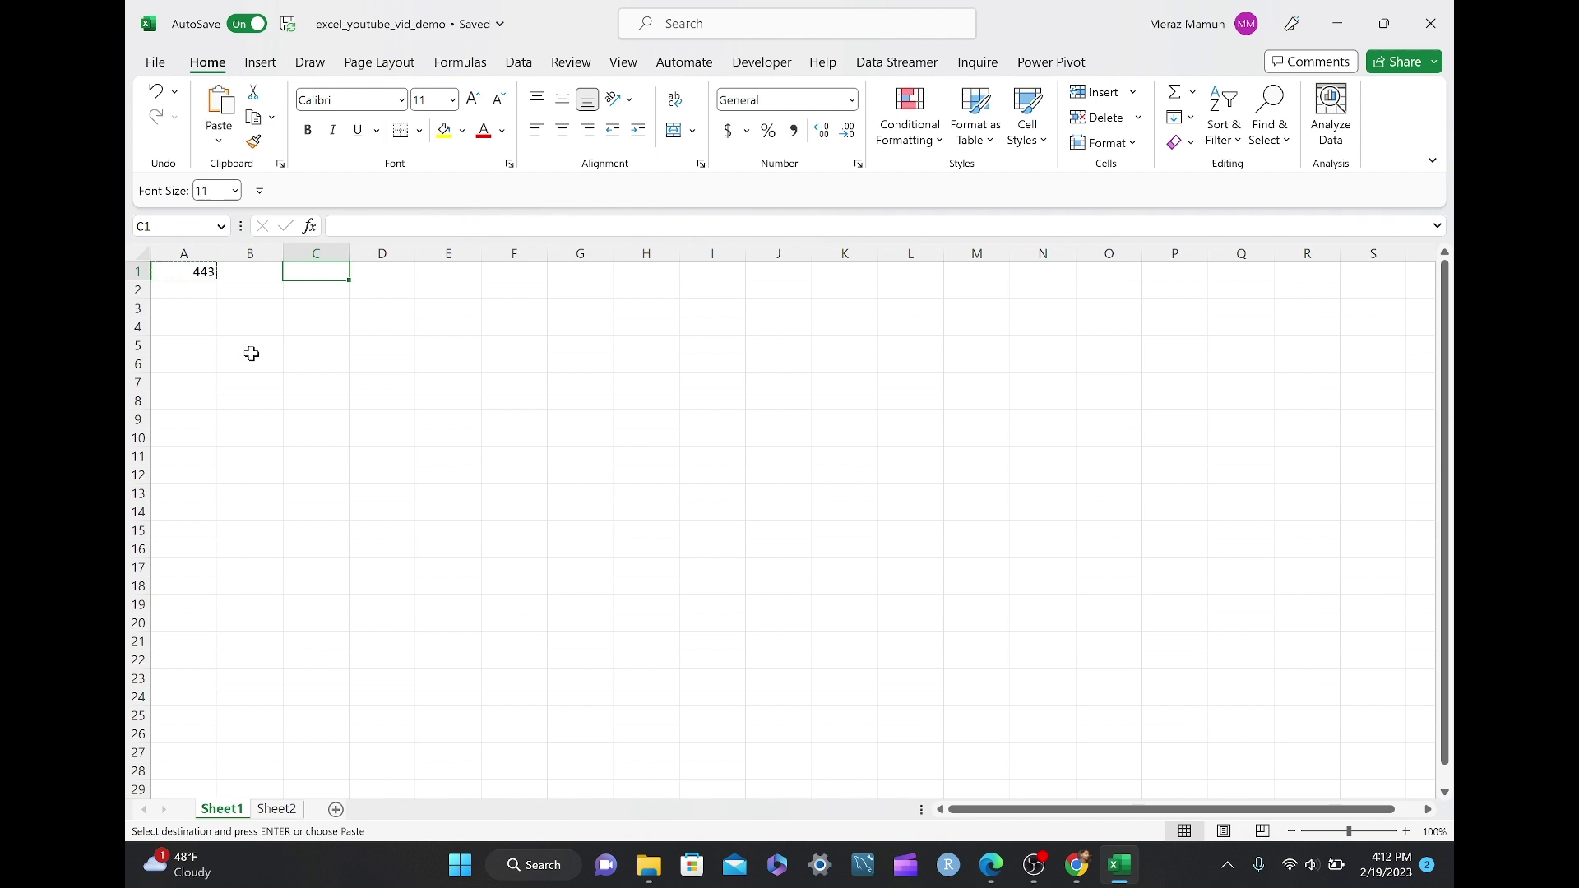
key("ctrl+v")
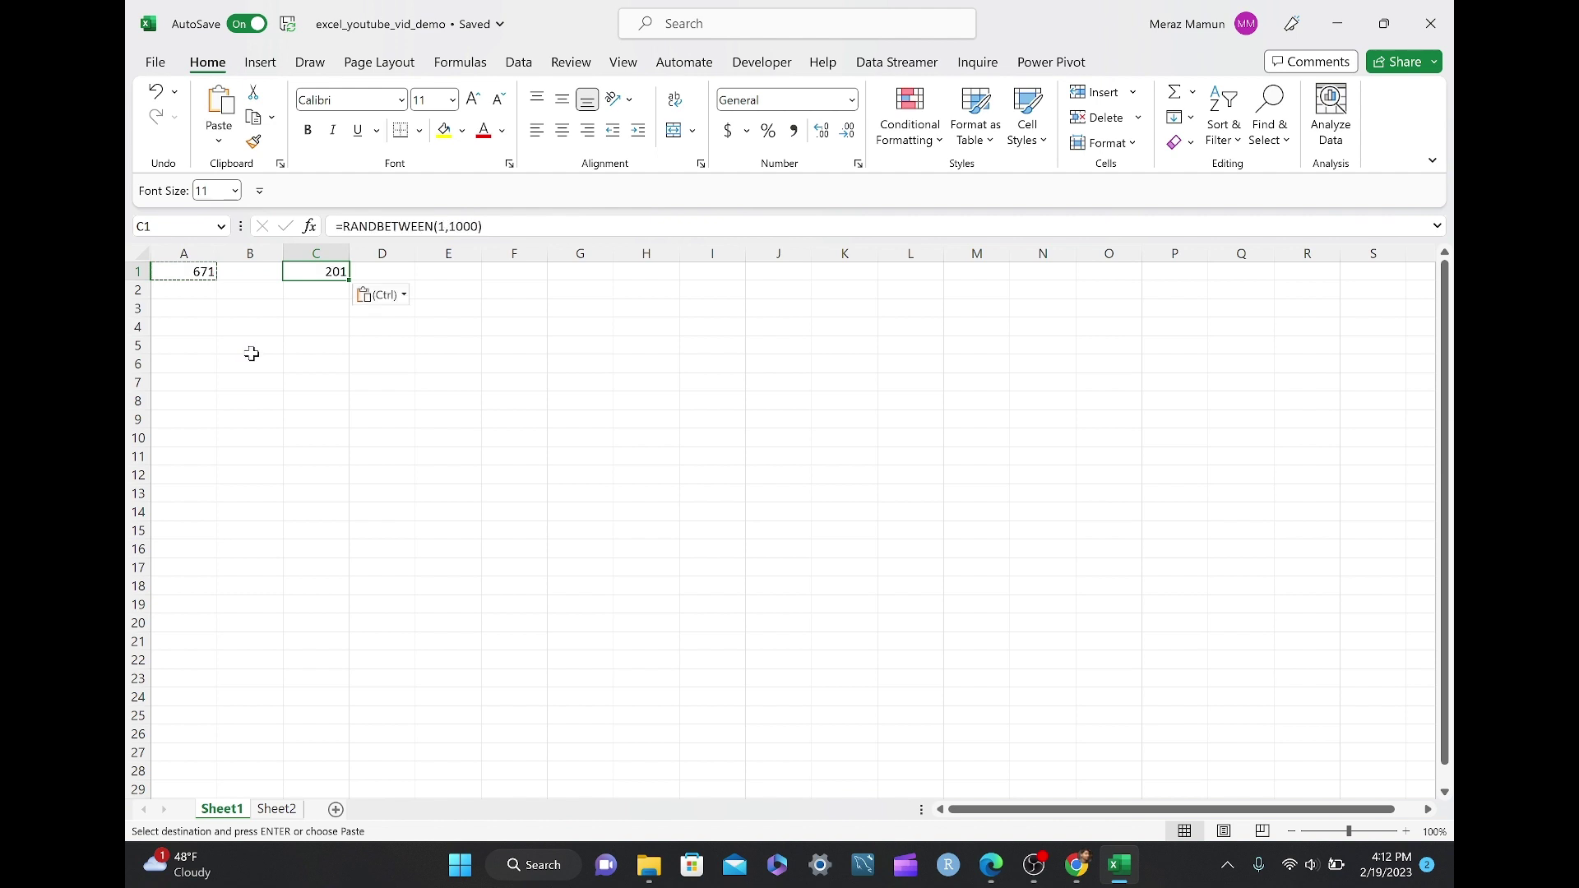
key("Left")
key("Left")
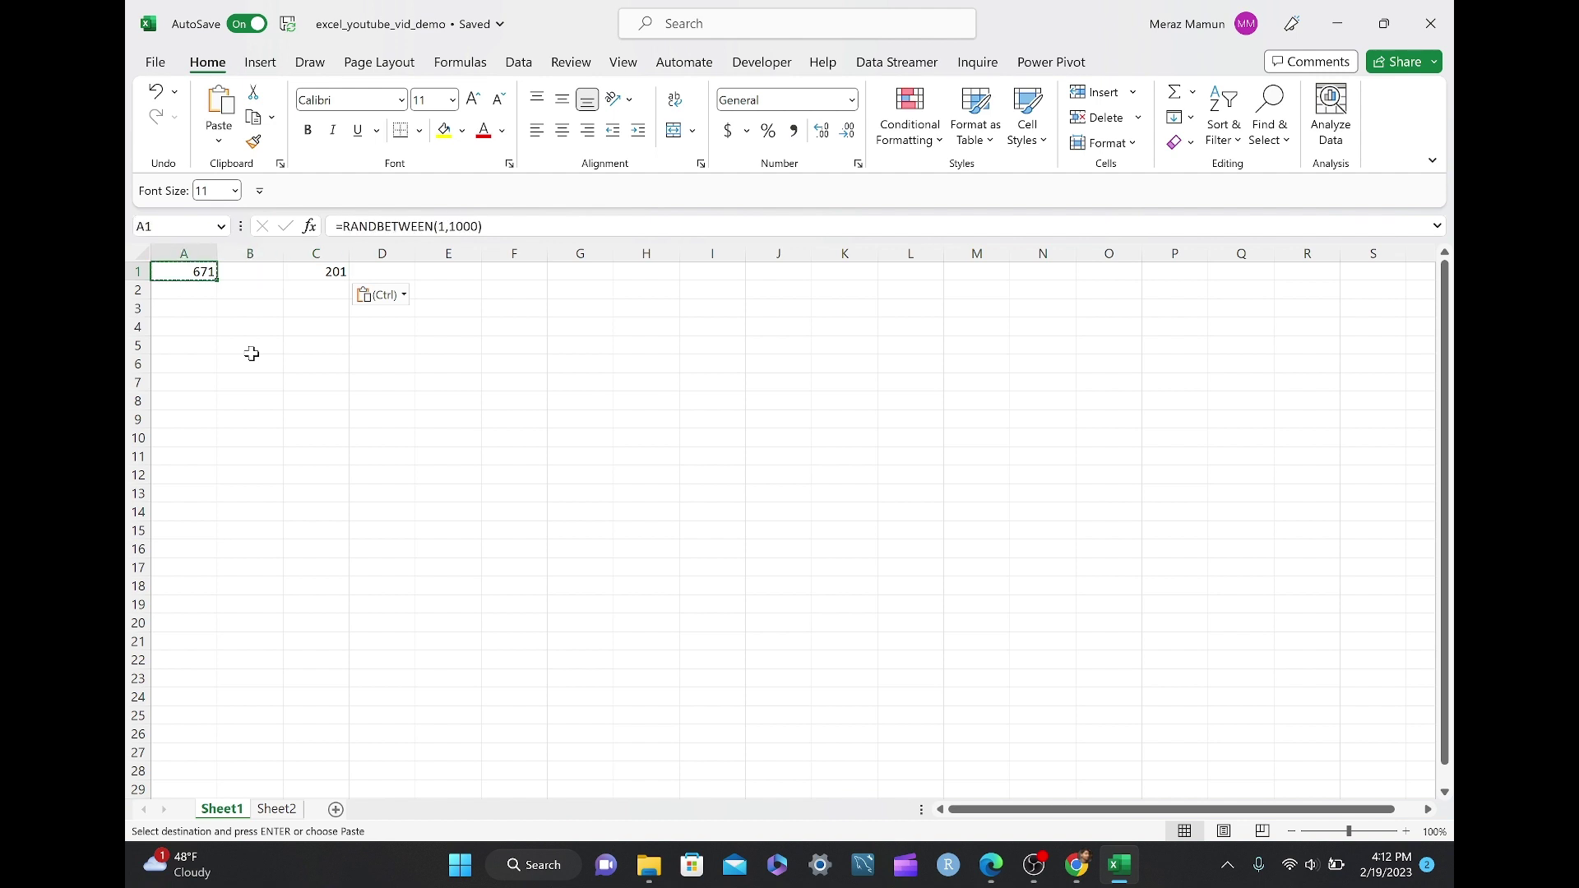
key("Right")
key("Right")
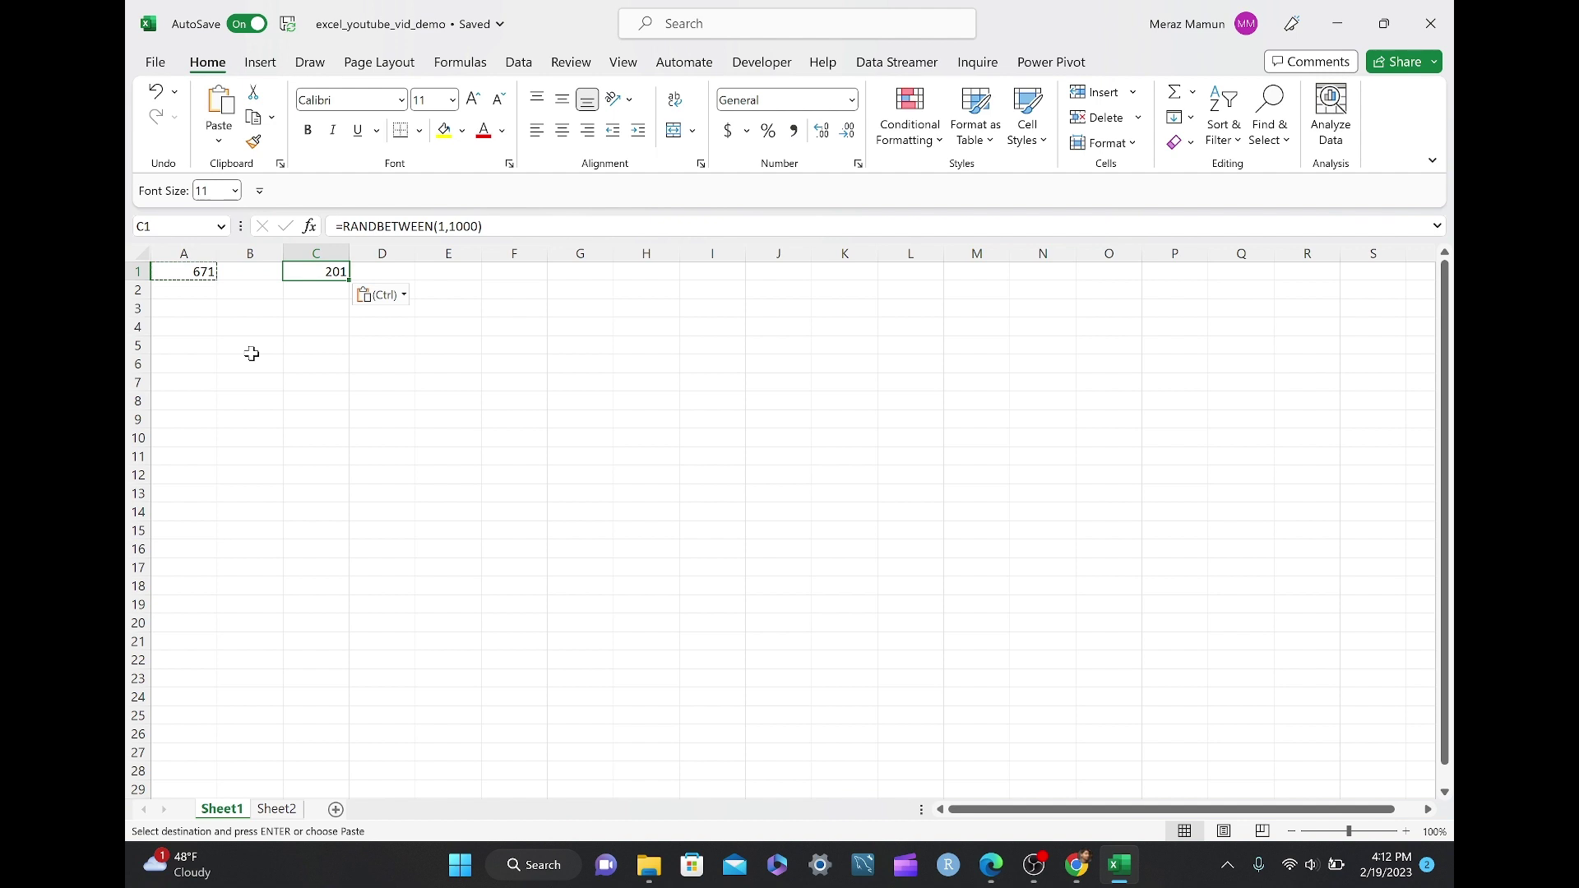
key("Escape")
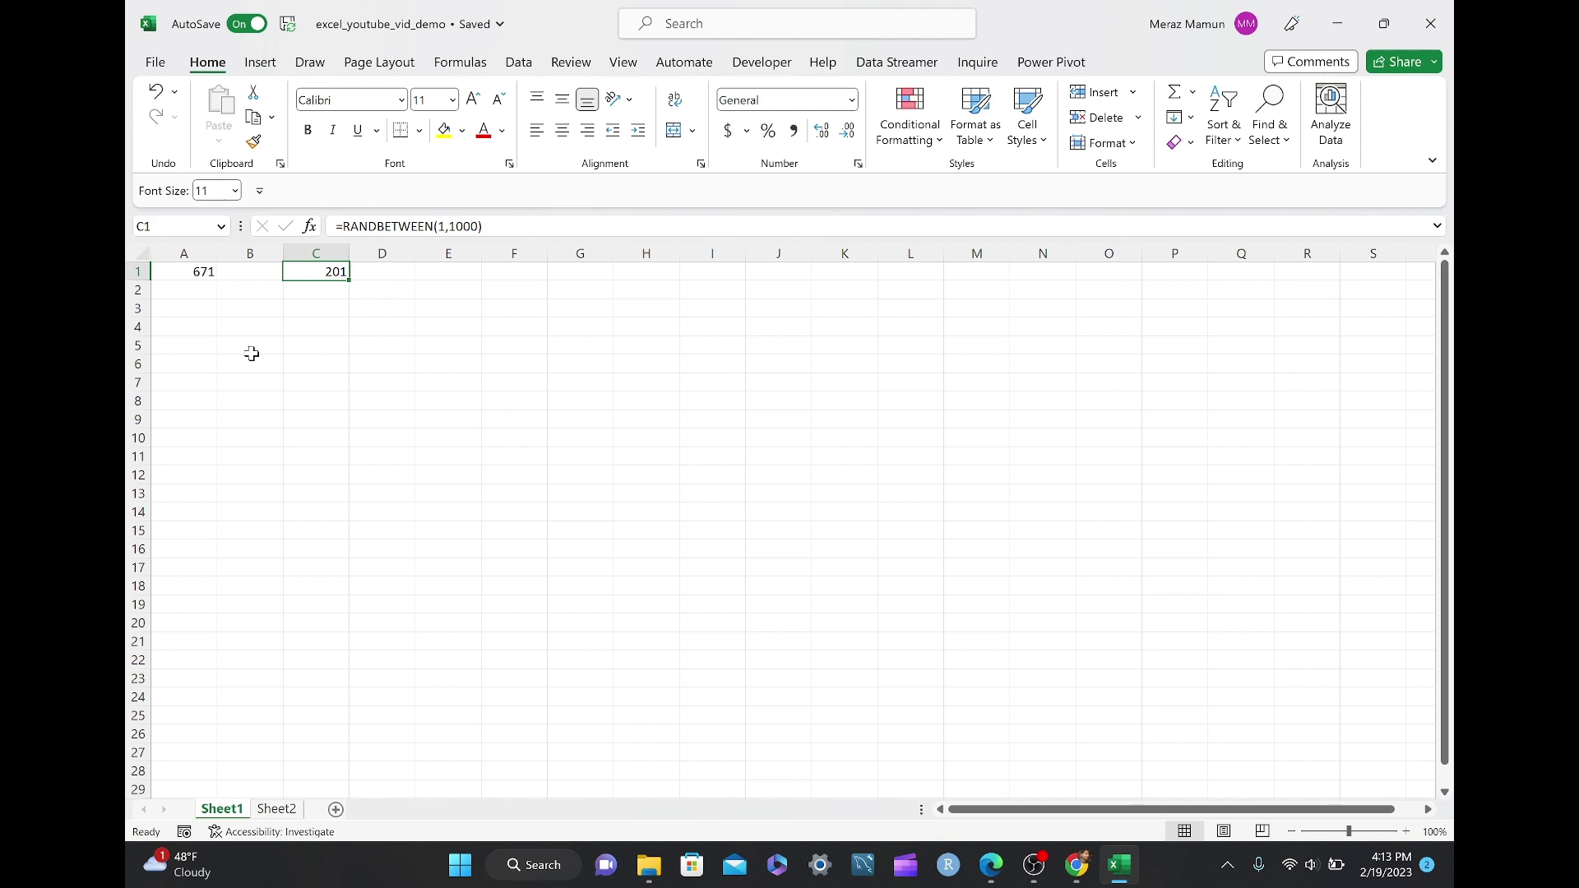
Step: Compare A1 and C1, then copy A1 and open Paste Special with A4 as the destination
key("Left")
key("Left")
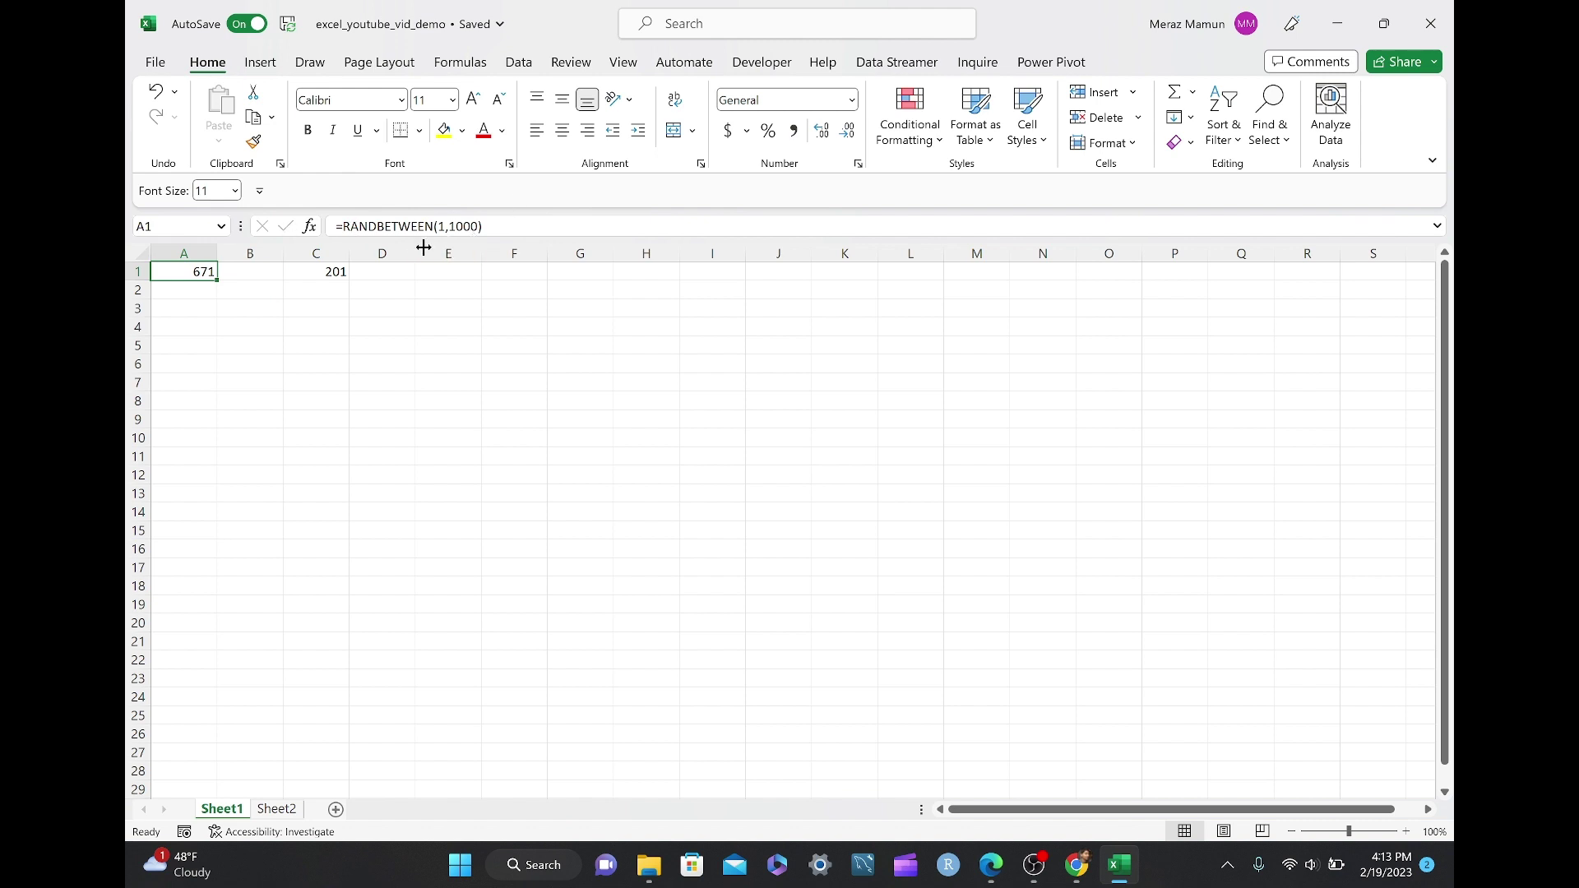
key("Right")
key("Right")
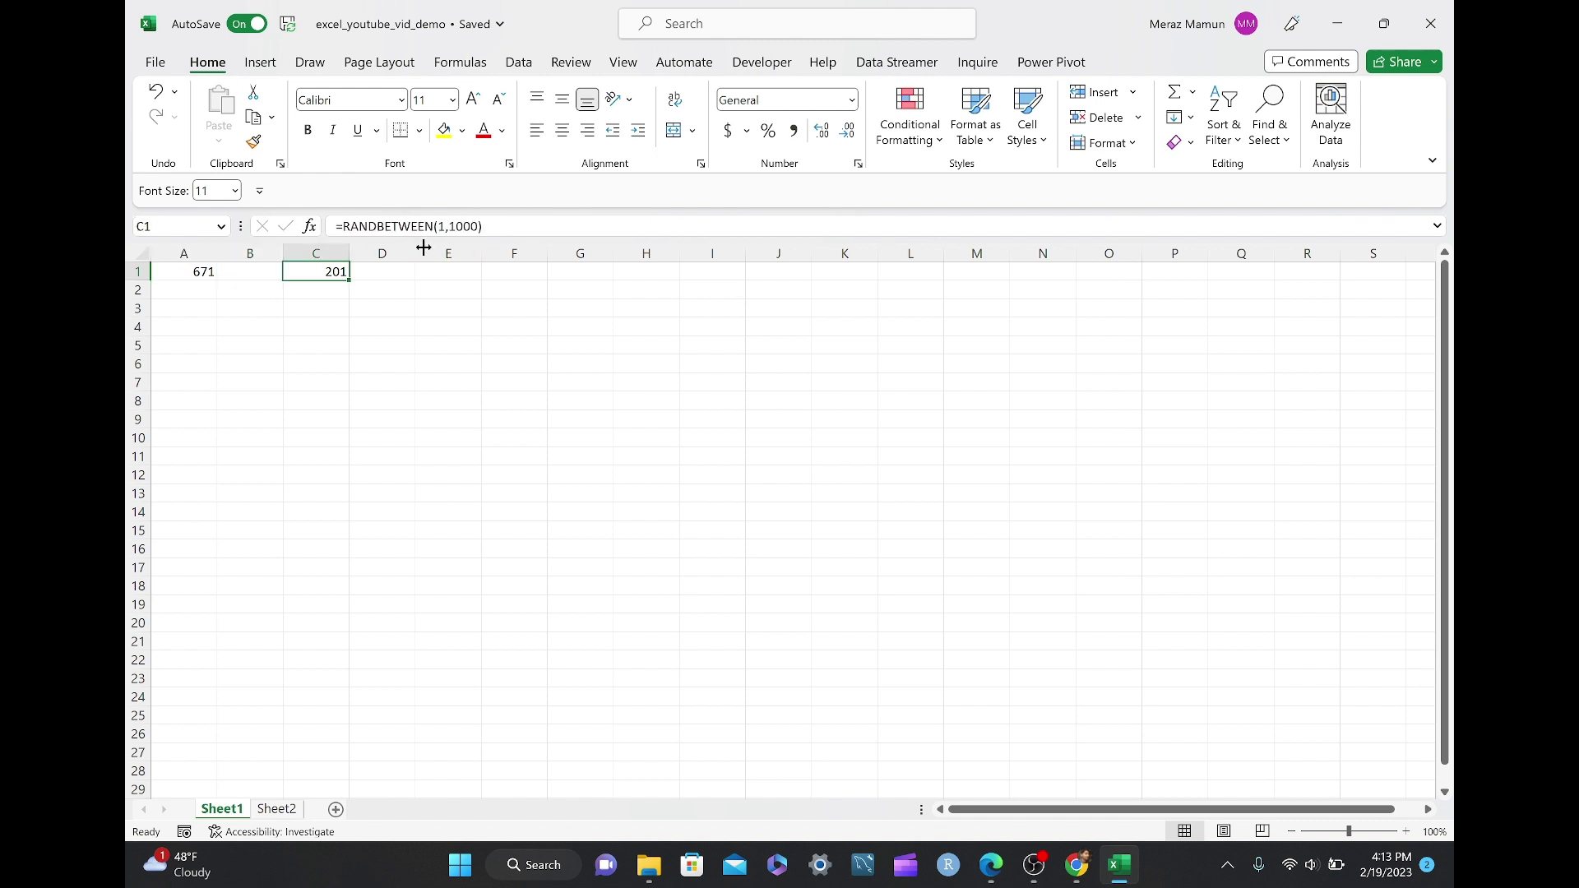
key("Left")
key("Left")
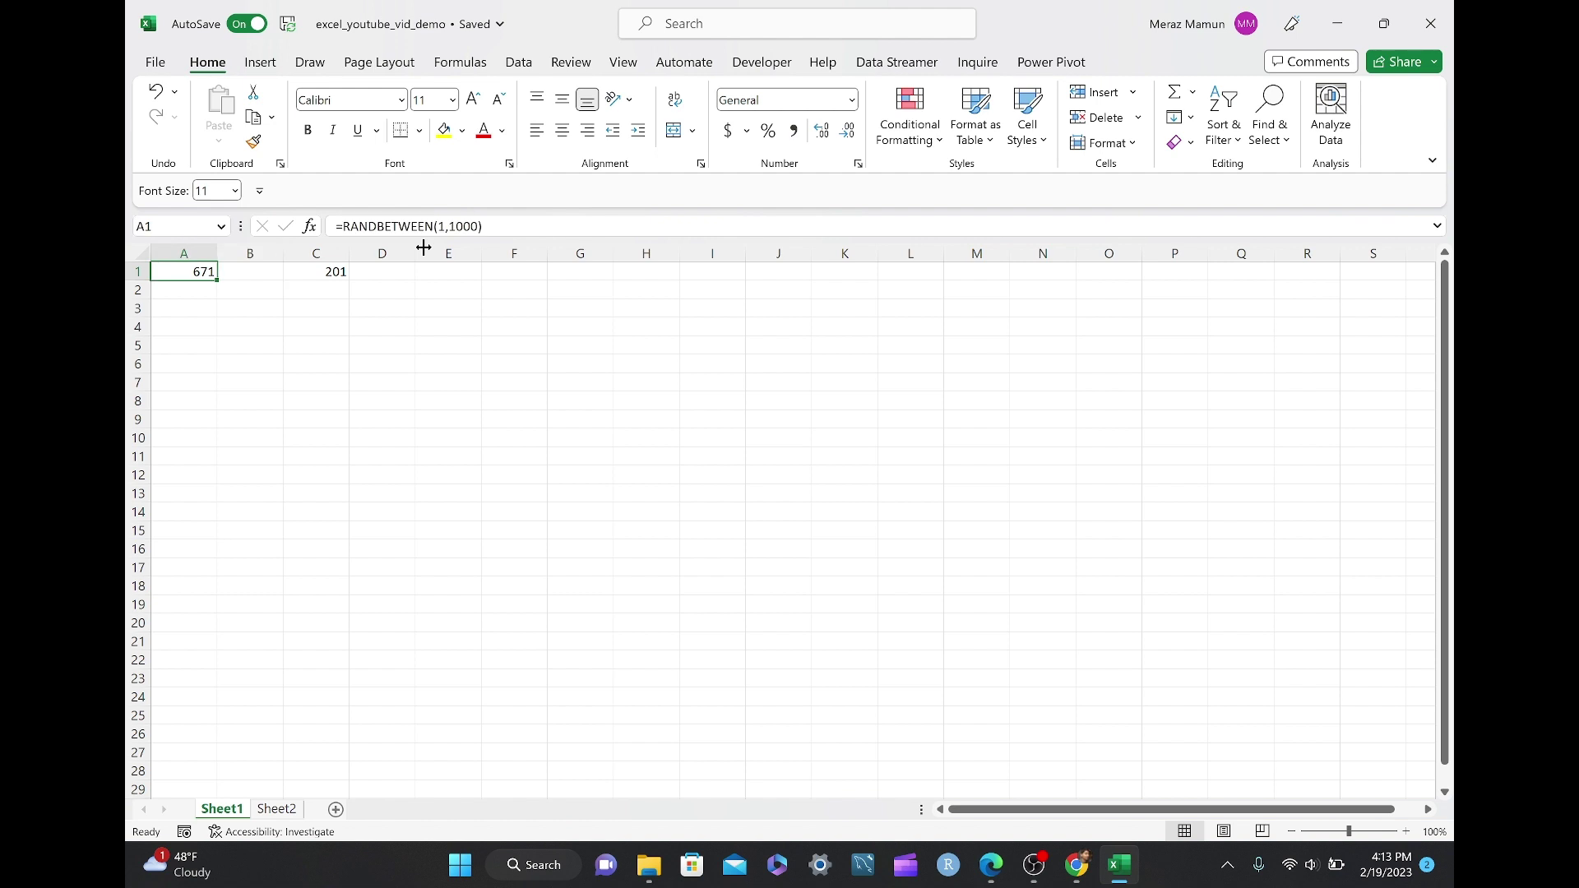
key("ctrl+c")
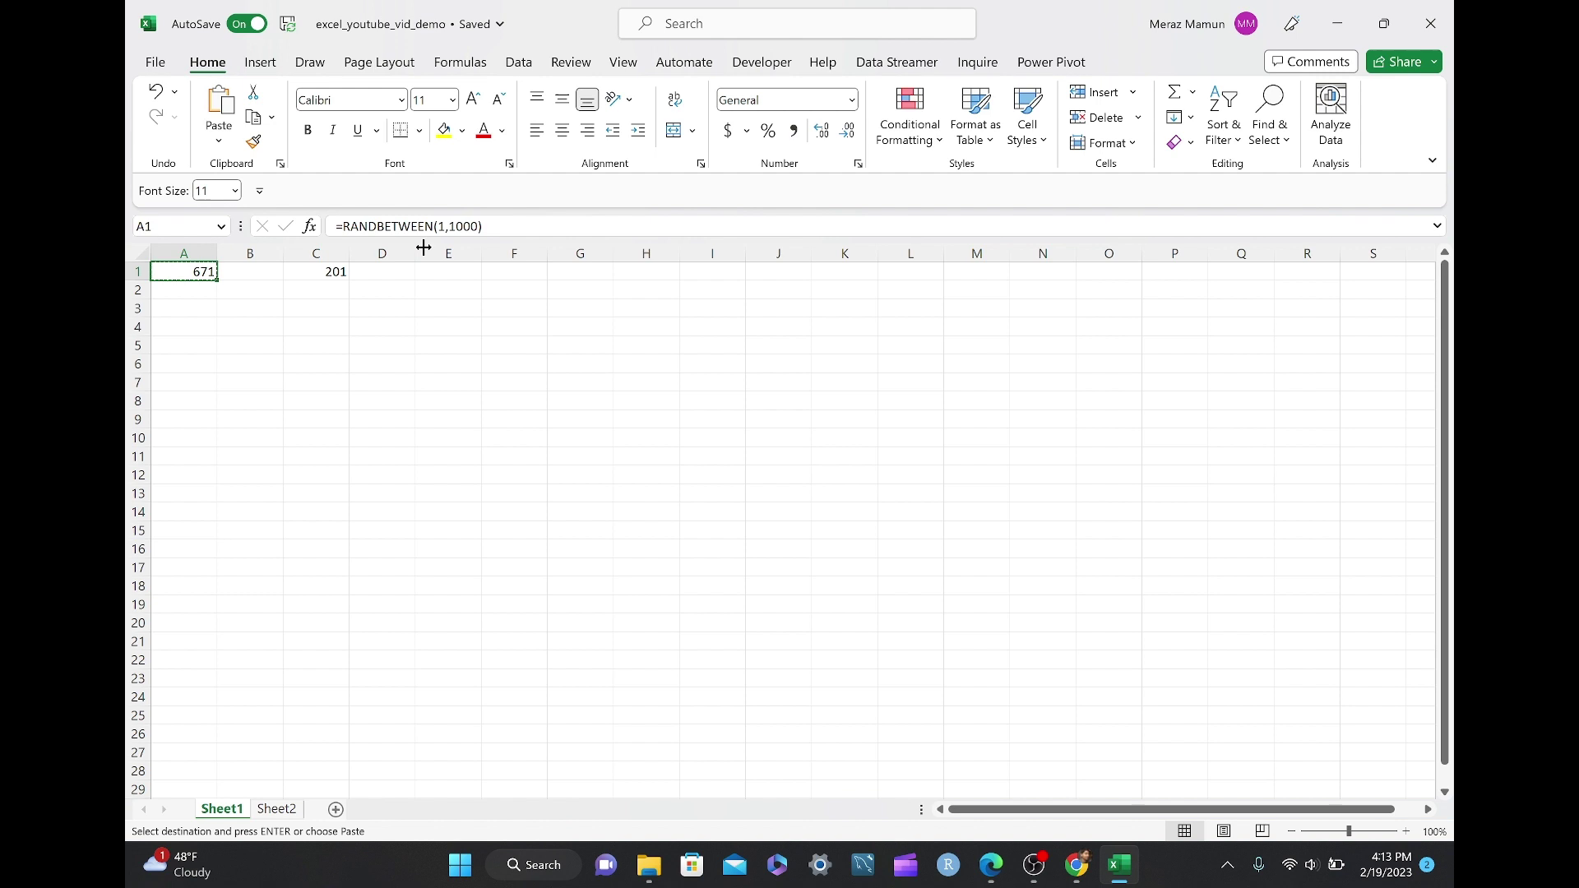
key("Down")
key("Down")
key("Down")
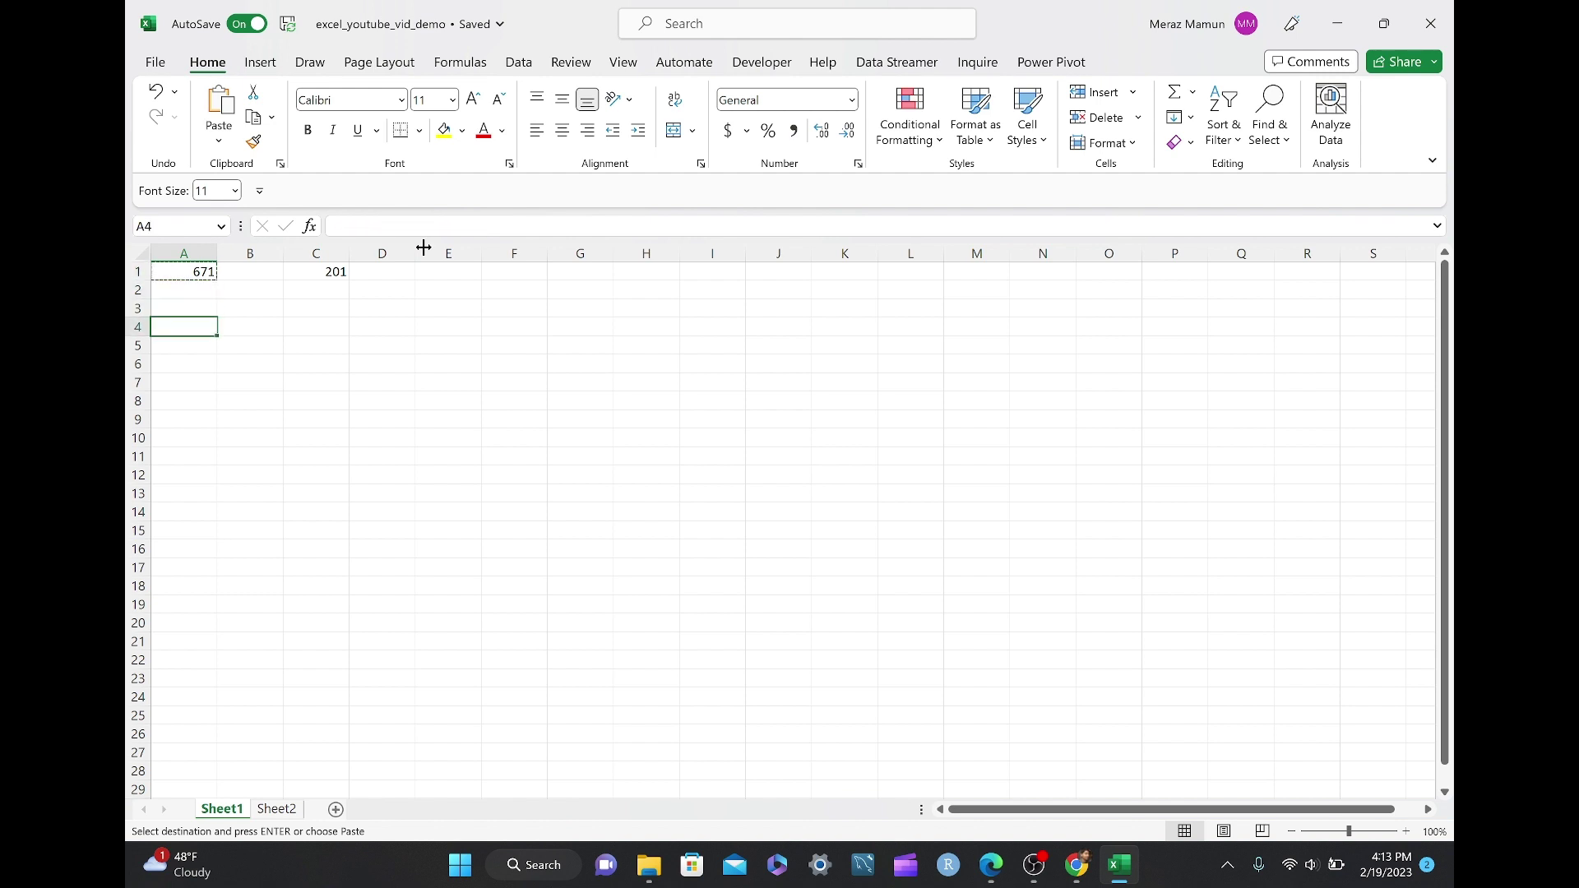
key("ctrl+alt+v")
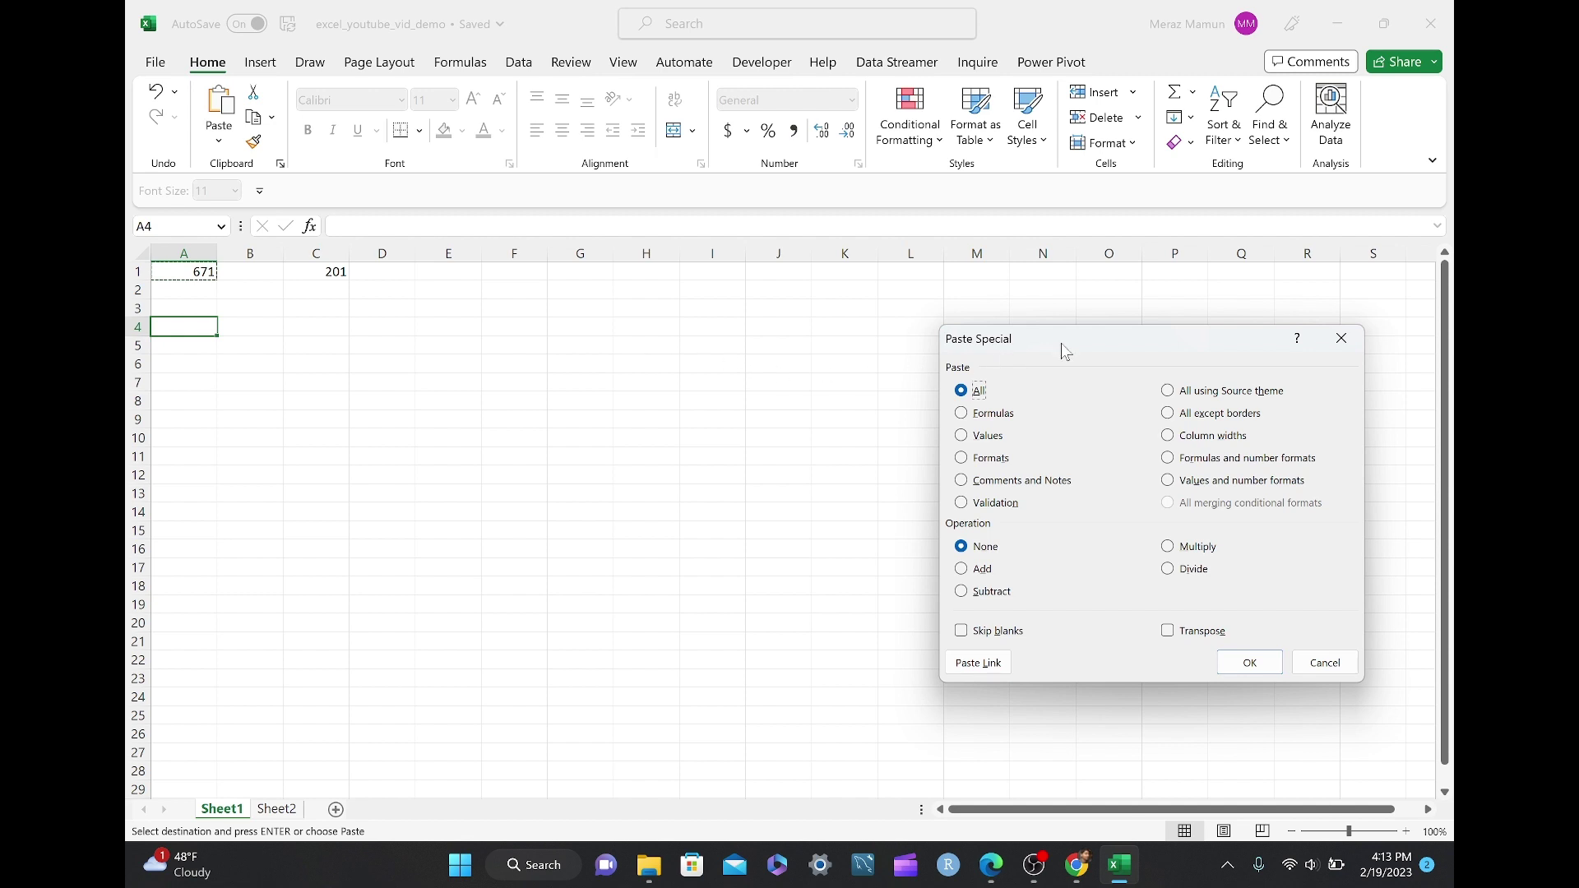
Step: Paste A1's result into A4 as the fixed value 671 using Paste Special Values
left_click_drag(1065, 344, 719, 250)
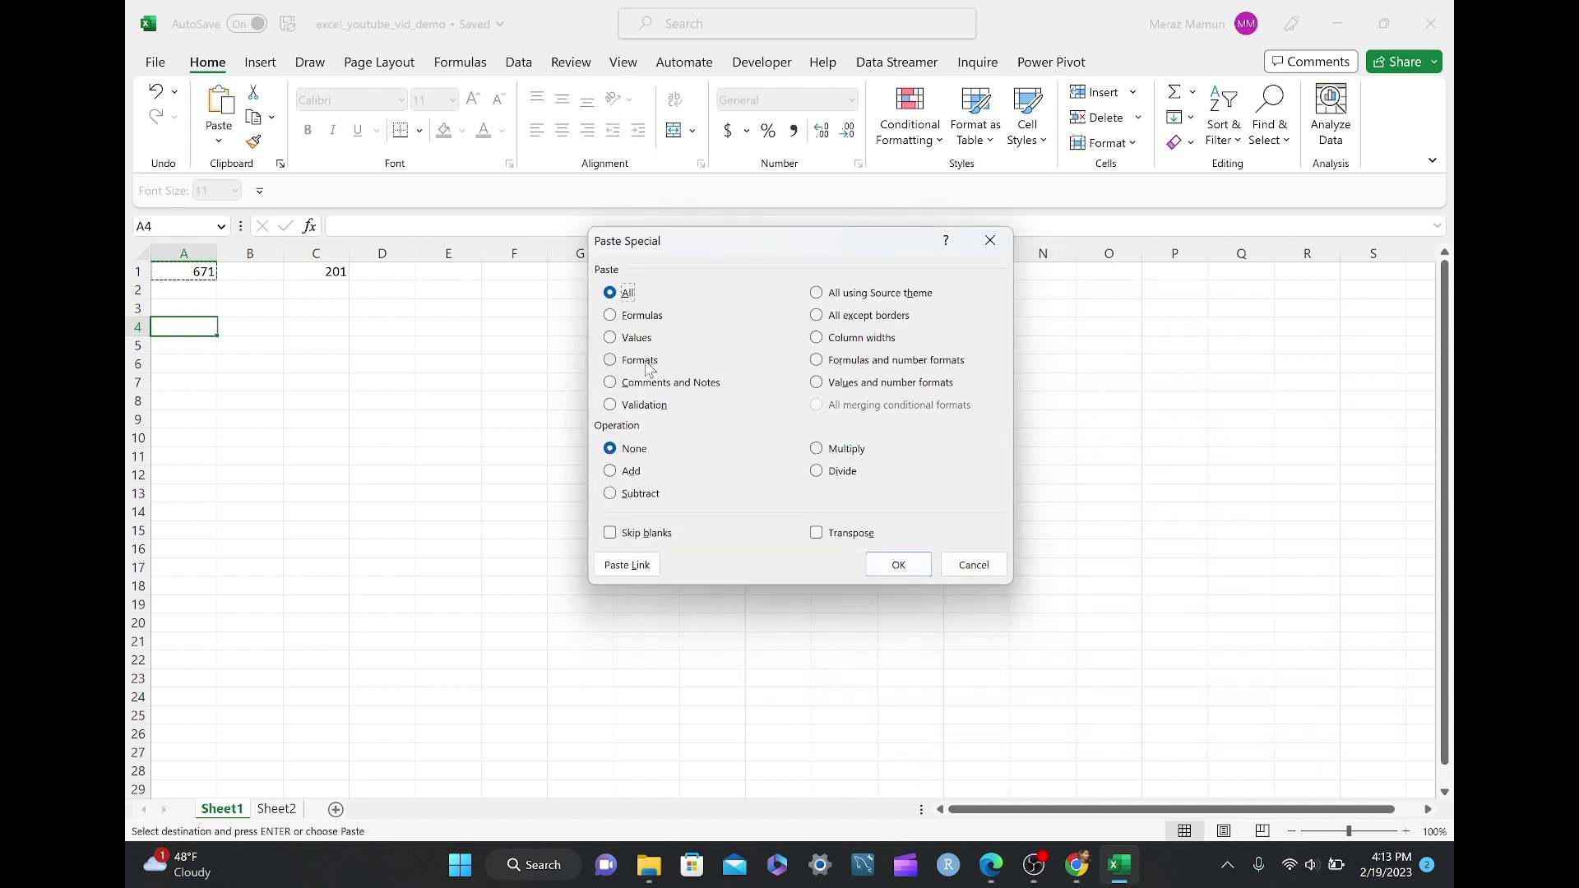
left_click(611, 337)
left_click(887, 563)
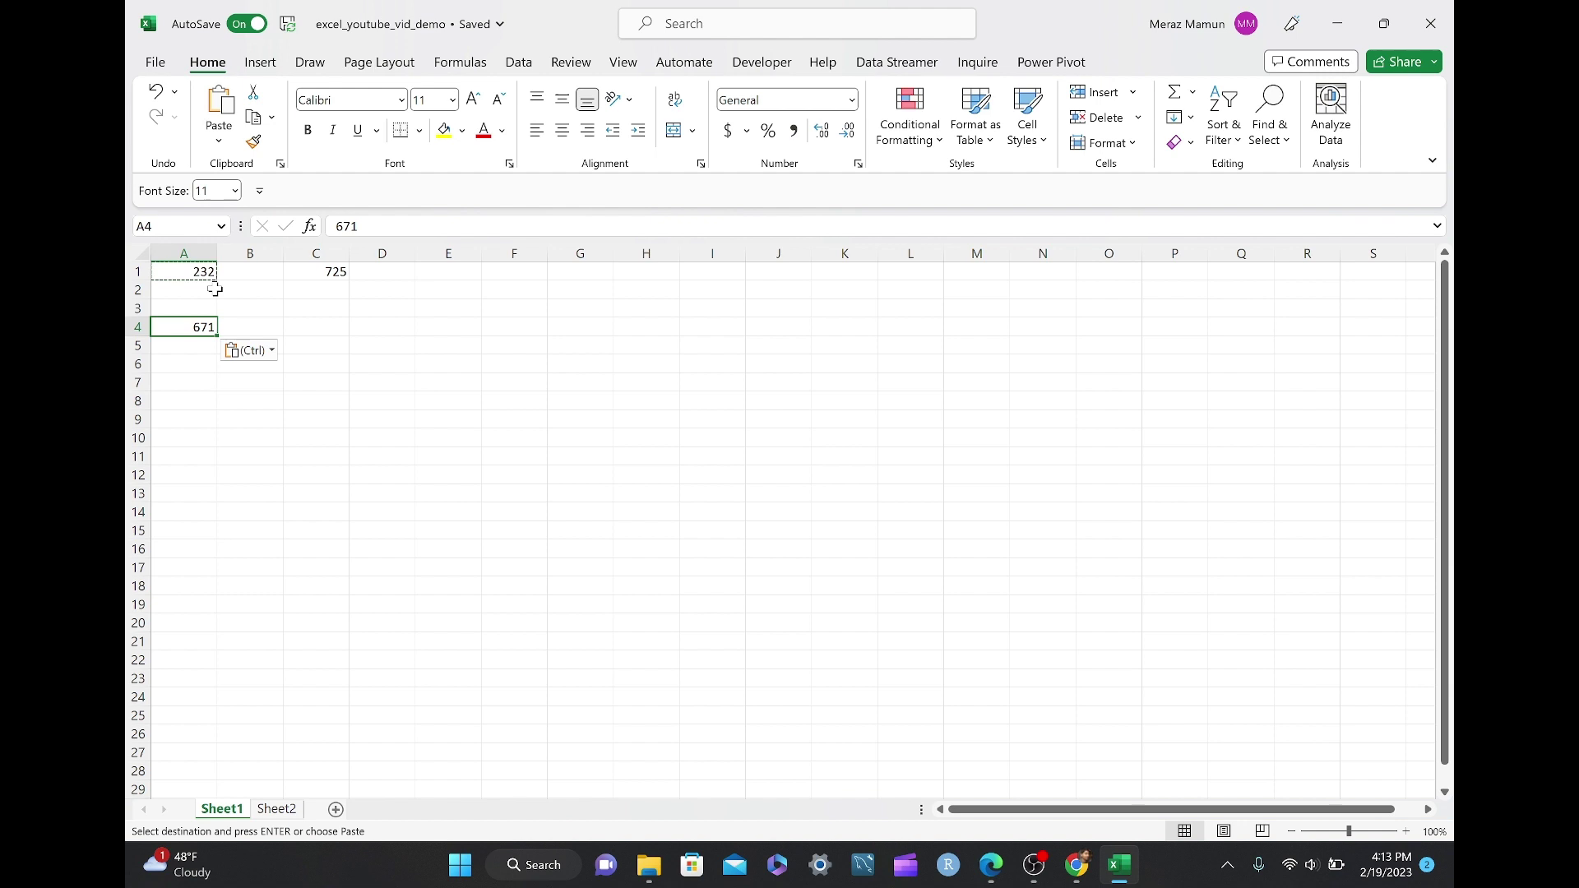
left_click(299, 331)
left_click(172, 326)
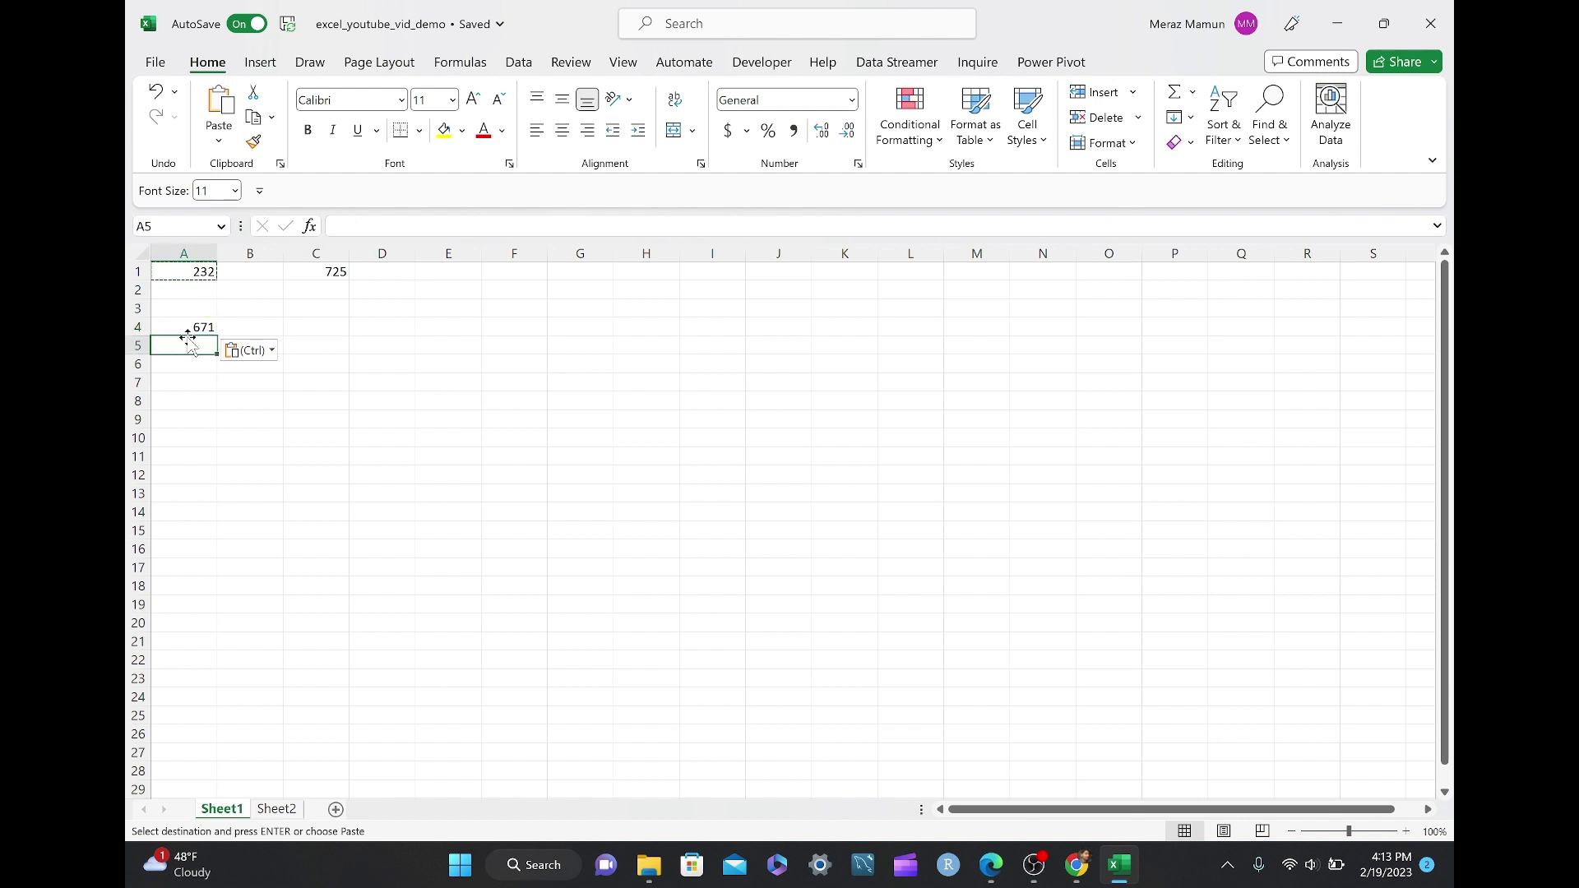
key("Escape")
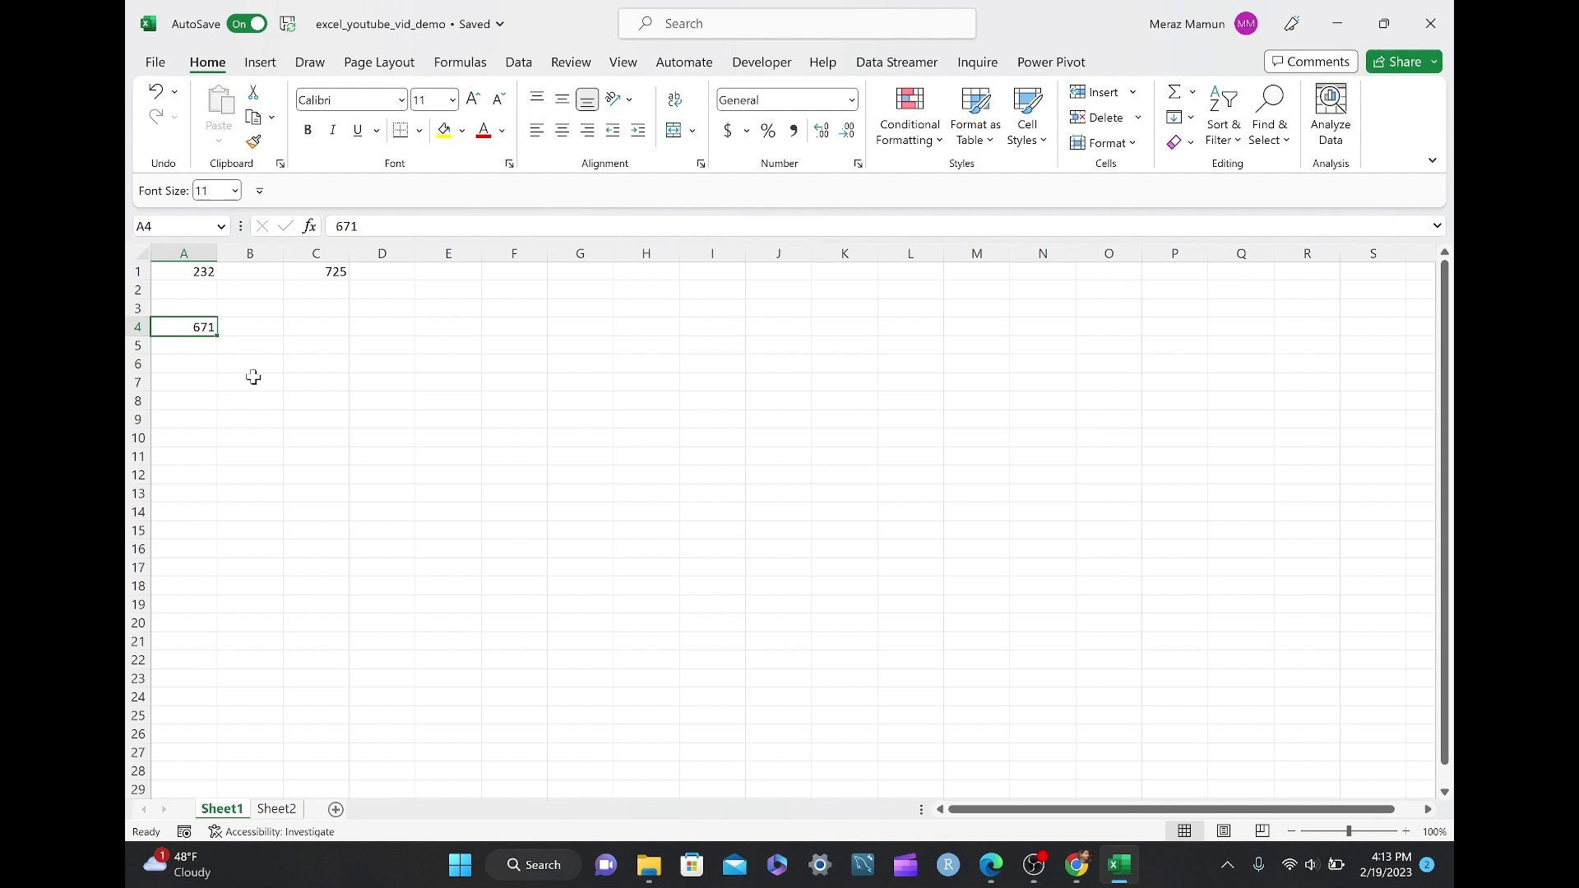
Step: Replace A1's random formula with its fixed value 232 via Paste Special Values
left_click(200, 270)
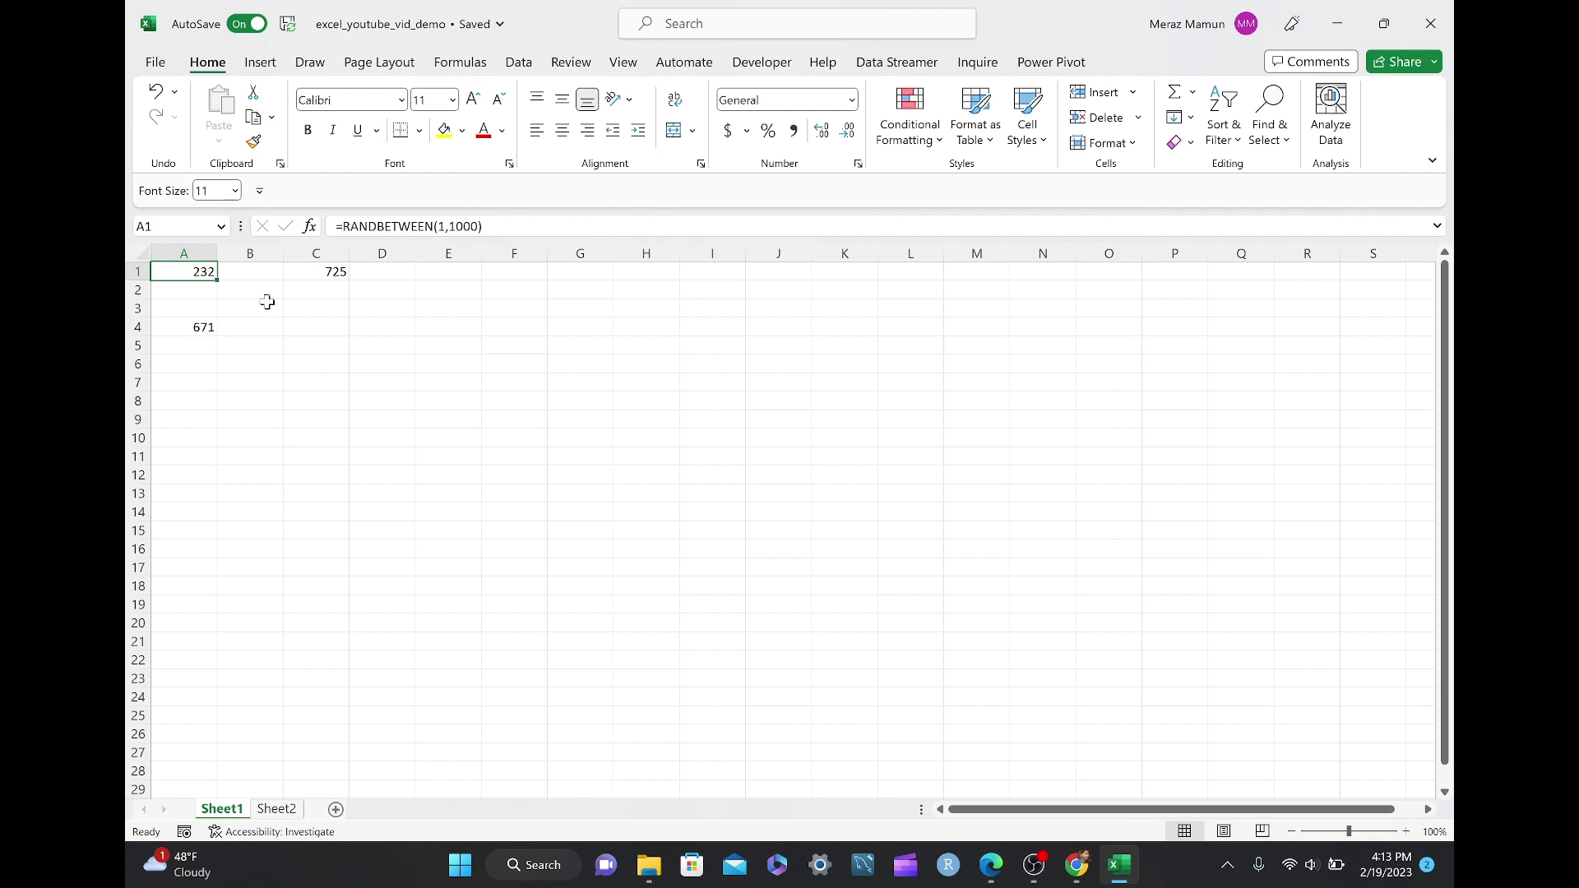
key("ctrl+c")
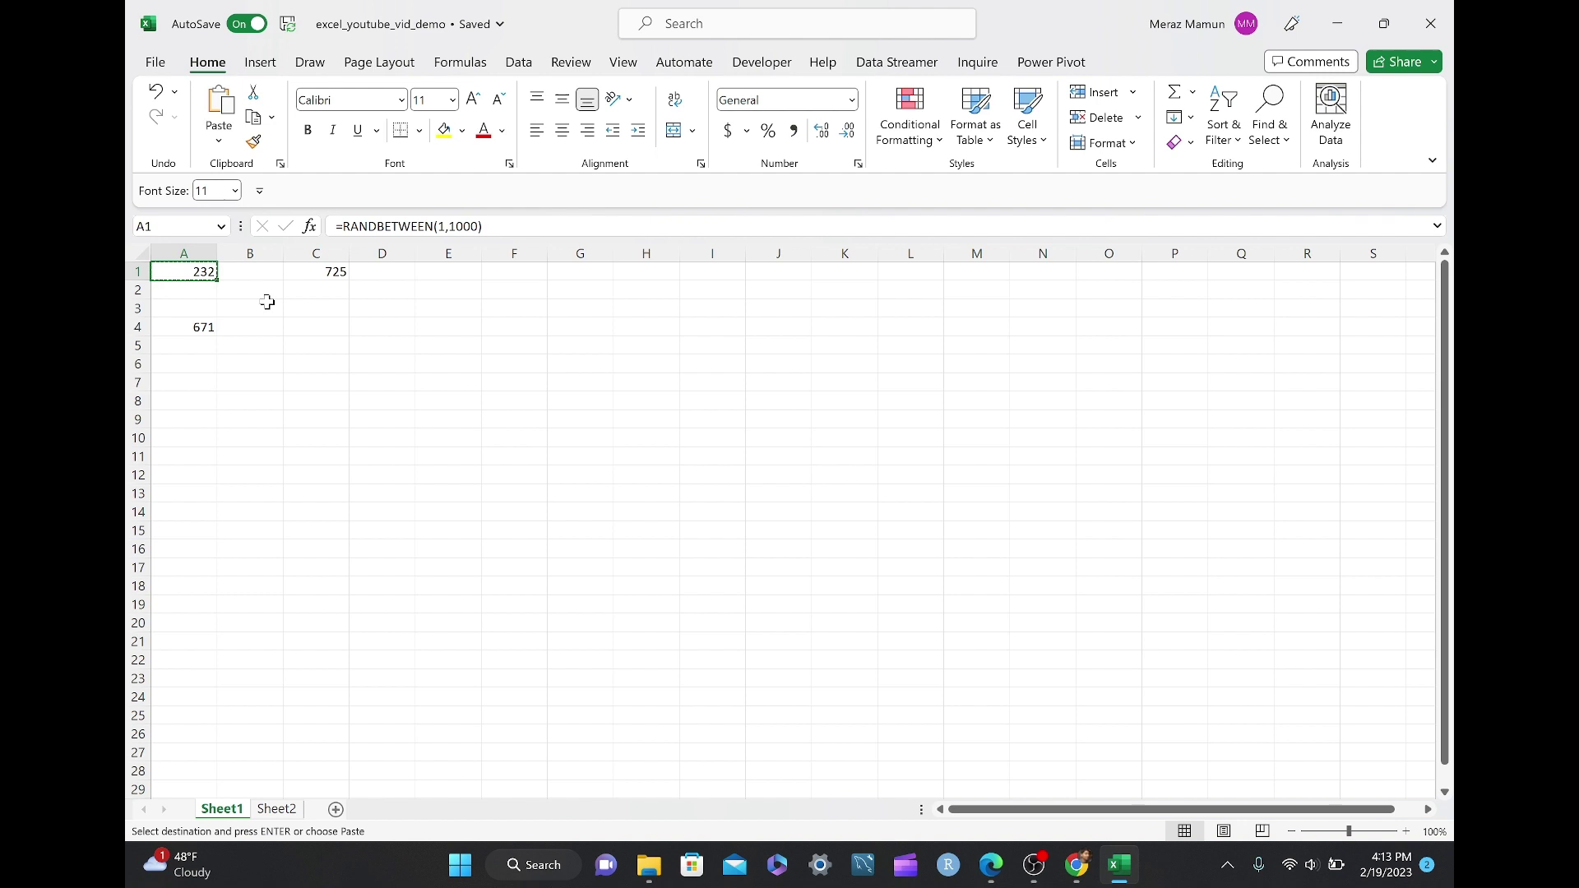
key("ctrl+alt+v")
key("v")
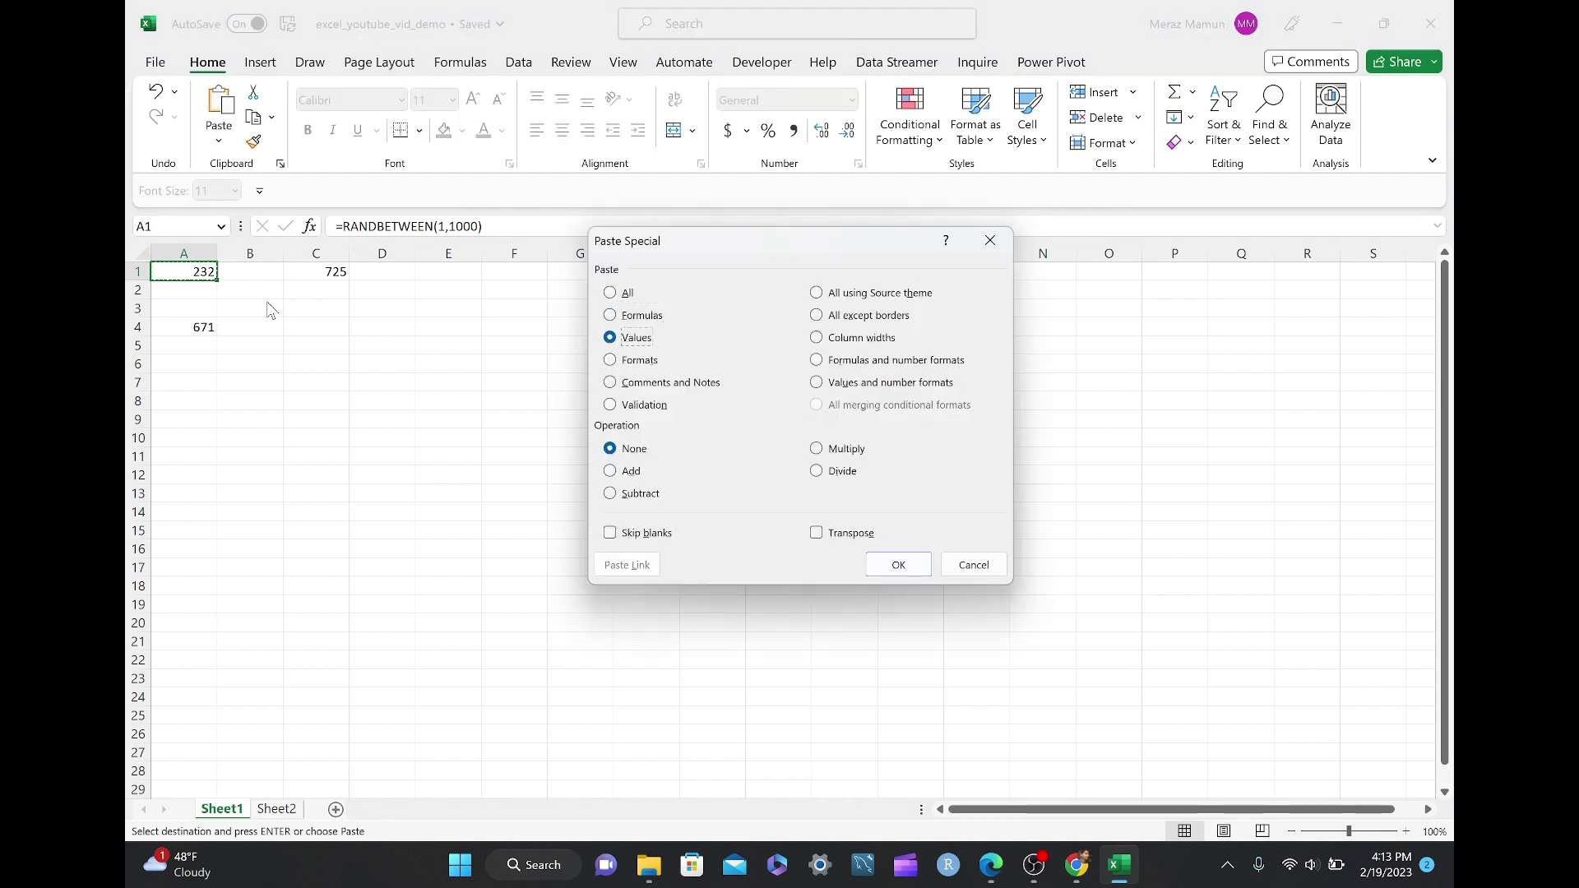
key("Return")
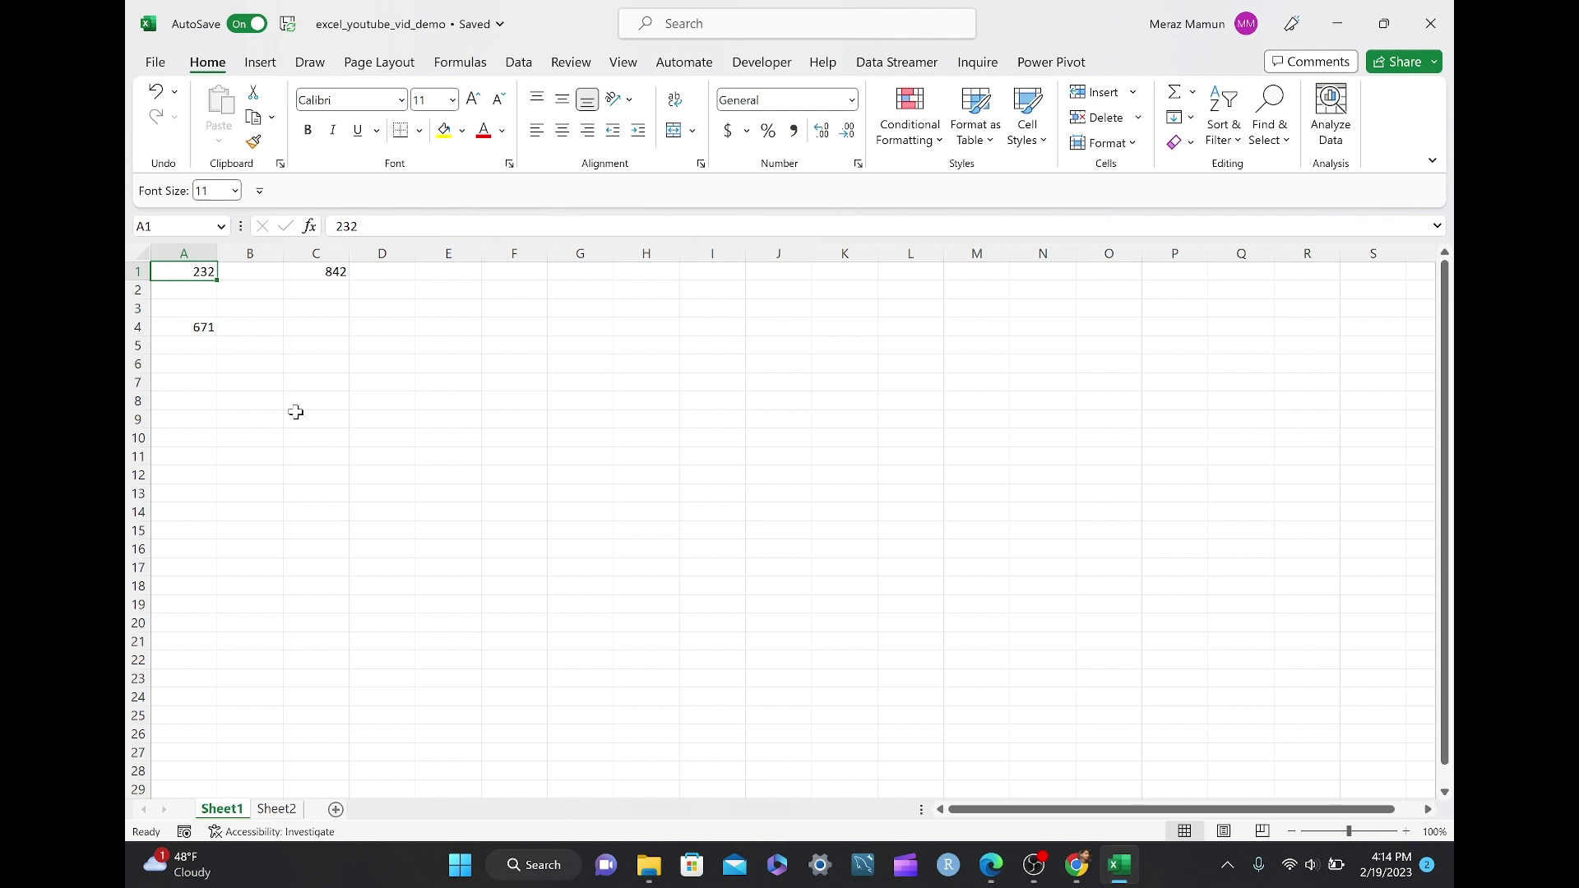
key("Right")
key("Right")
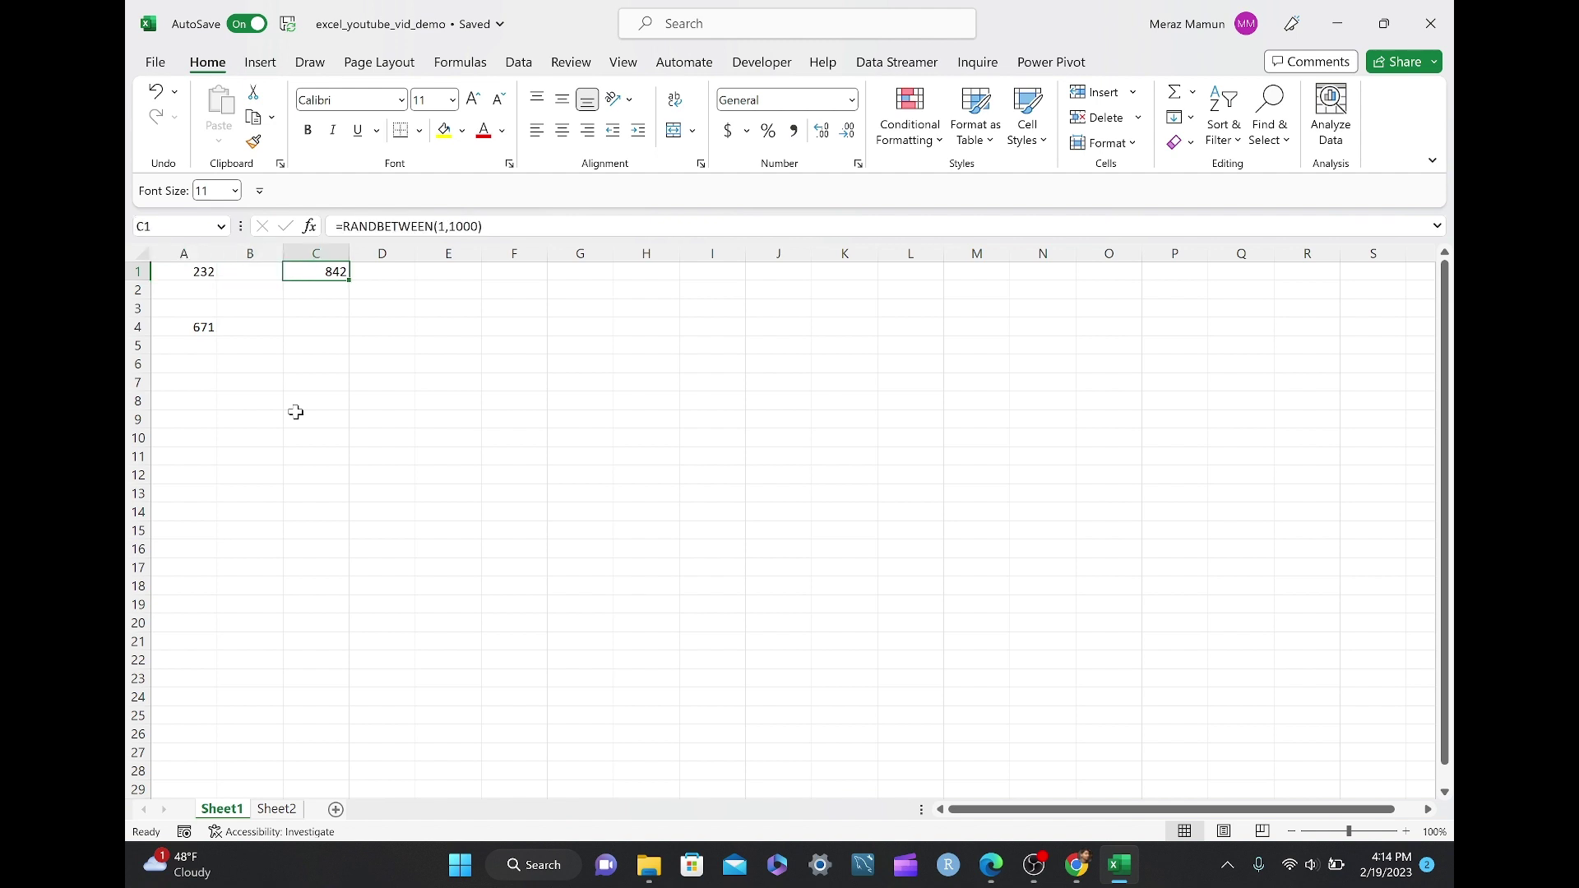
key("Left")
key("Left")
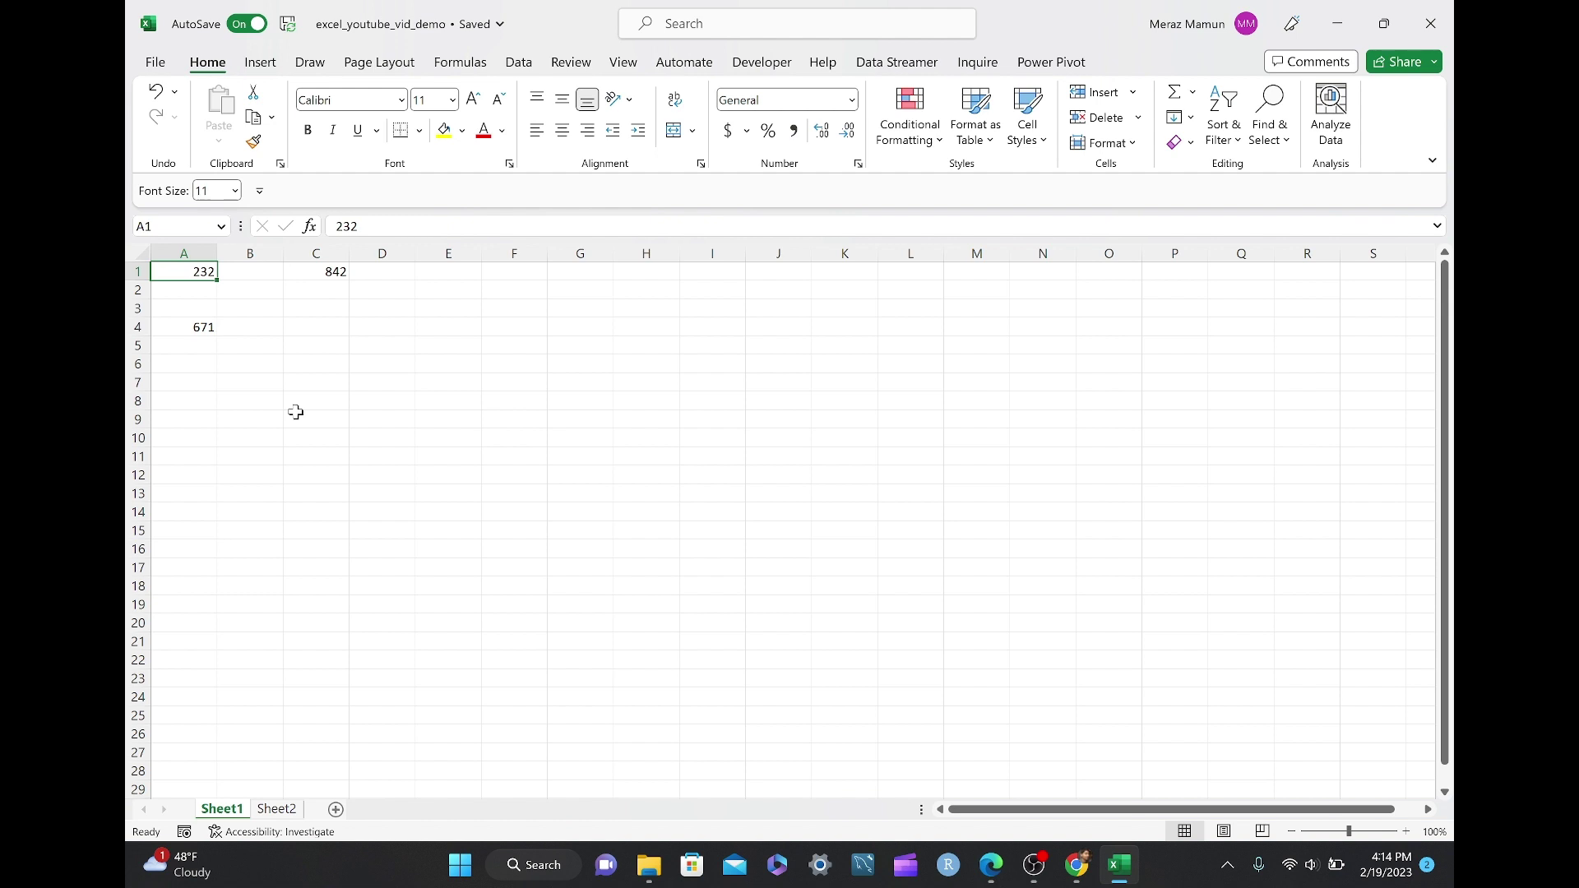
Step: Clear the test numbers from A1, C1 and A4
key("Delete")
key("shift+Right")
key("shift+Right")
key("shift+Right")
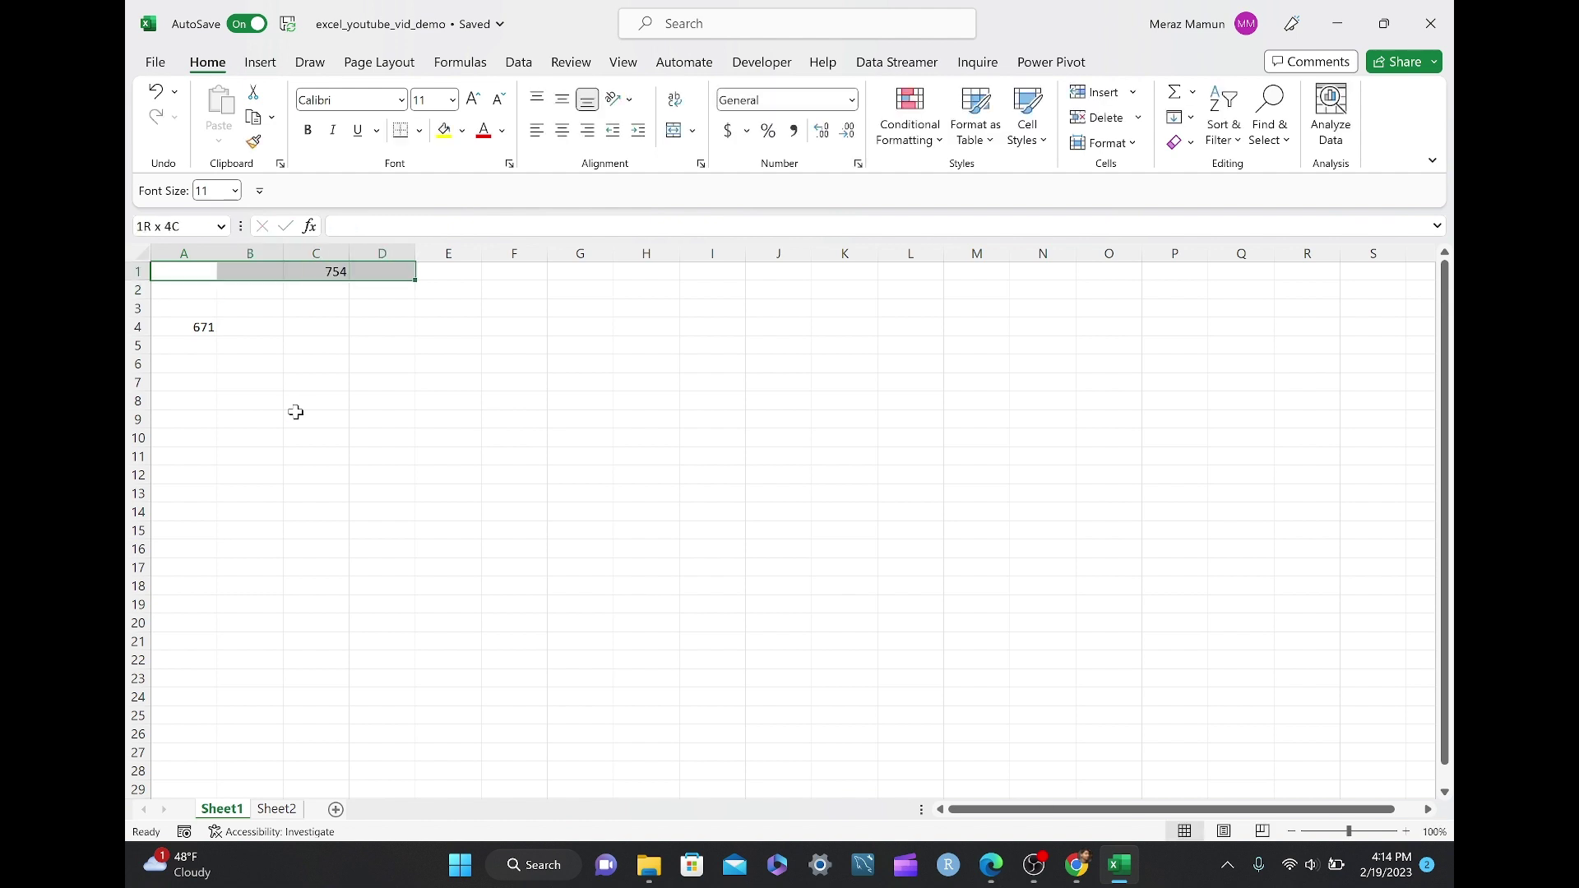
key("Delete")
key("shift+Down")
key("shift+Down")
key("shift+Down")
key("shift+Down")
key("shift+Down")
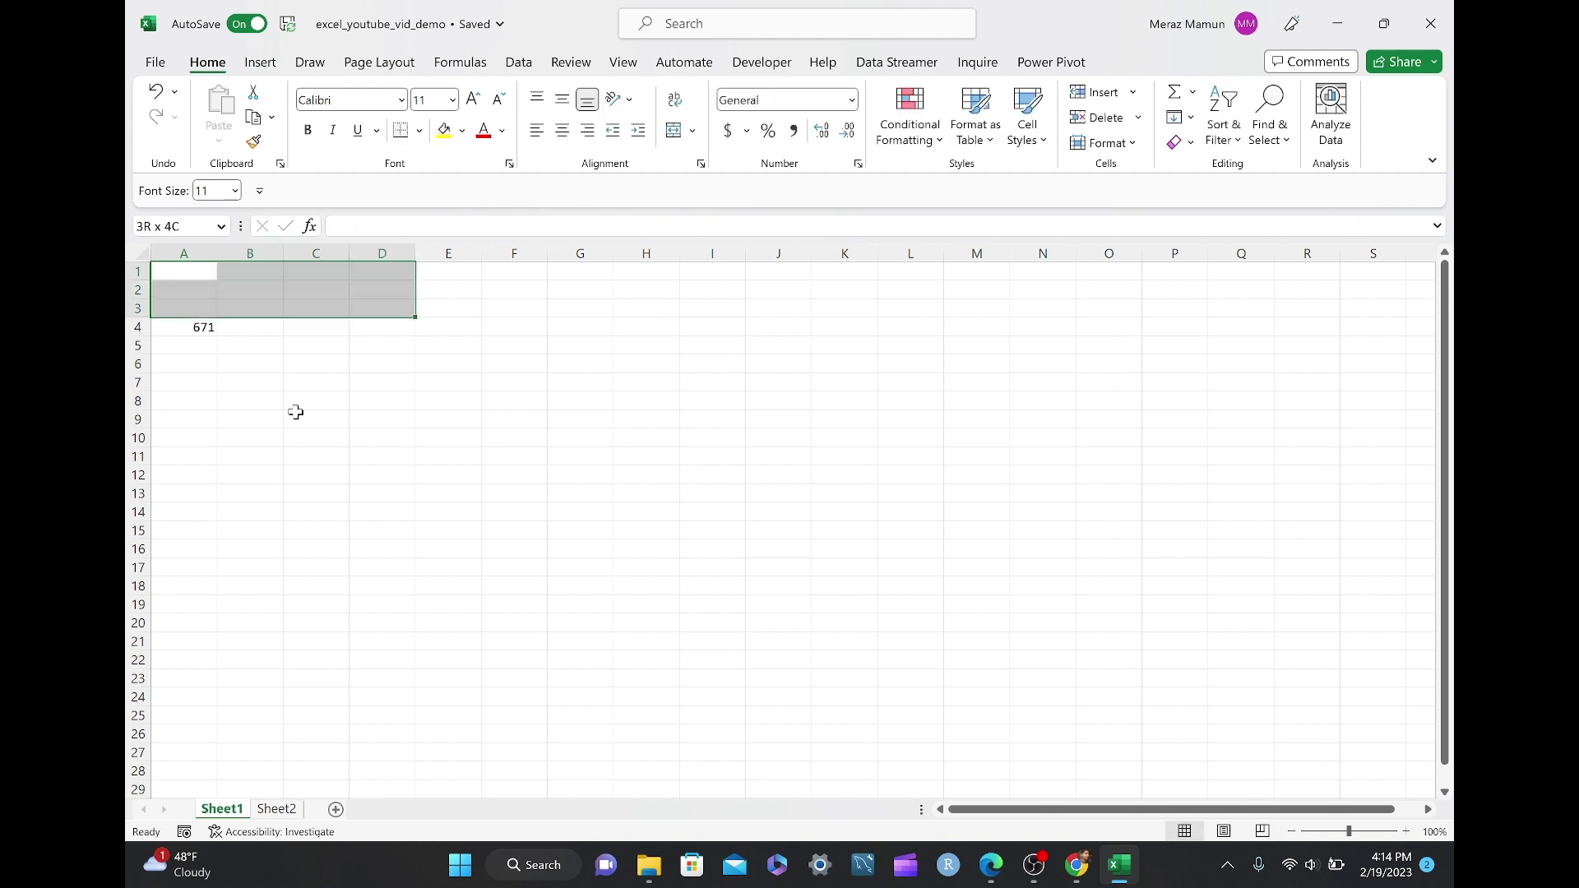
key("Delete")
Step: Enter =RANDBETWEEN(1,1000) in A1, correcting the mistyped upper bound
key("Up")
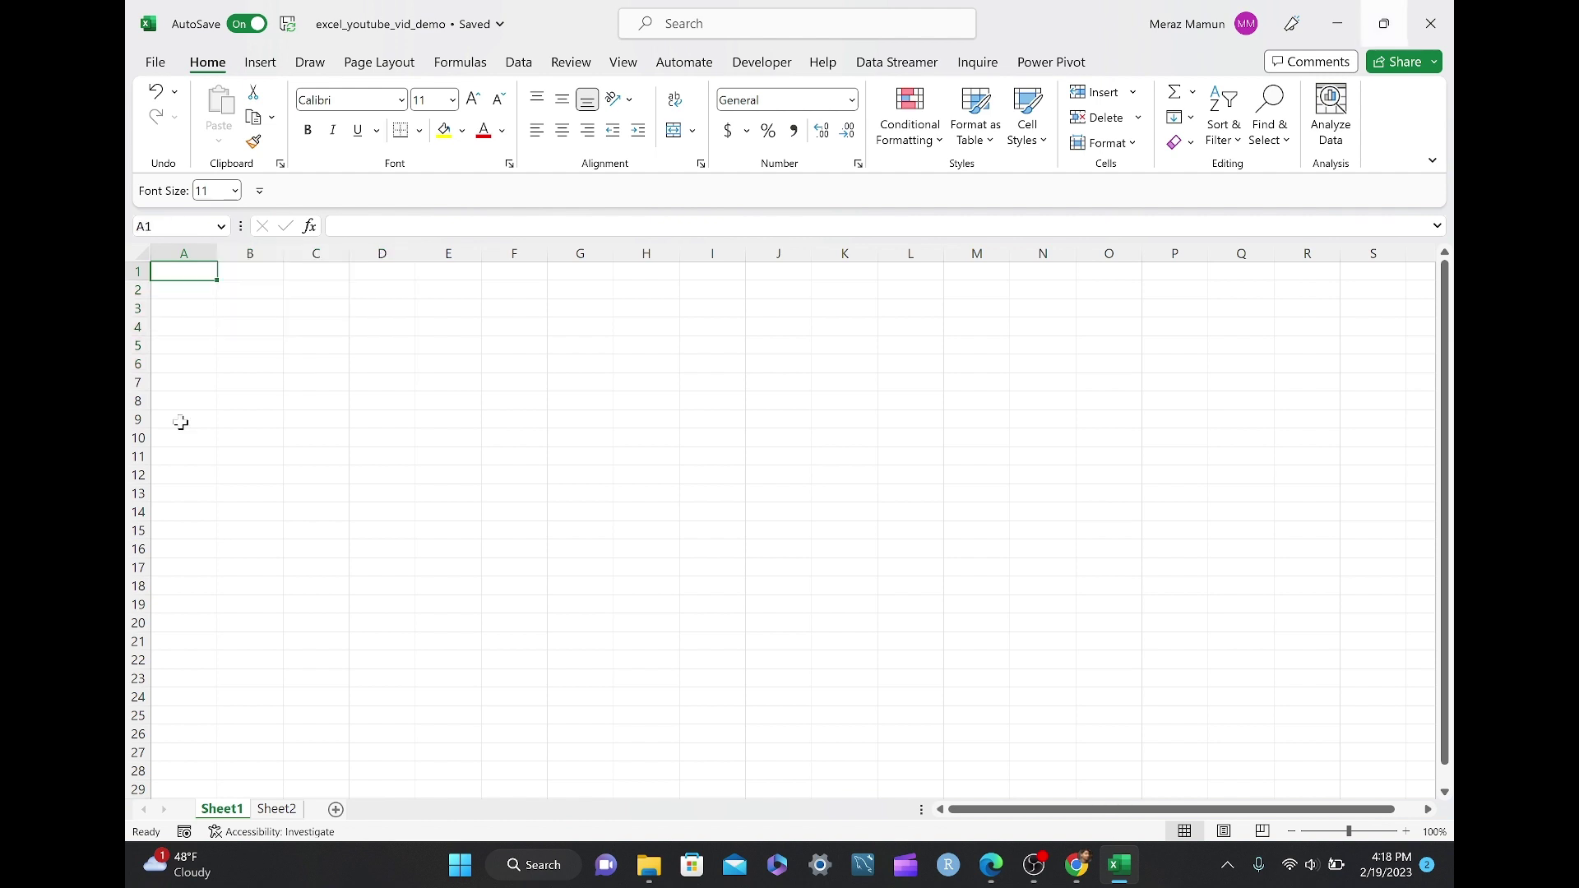
type("=rand")
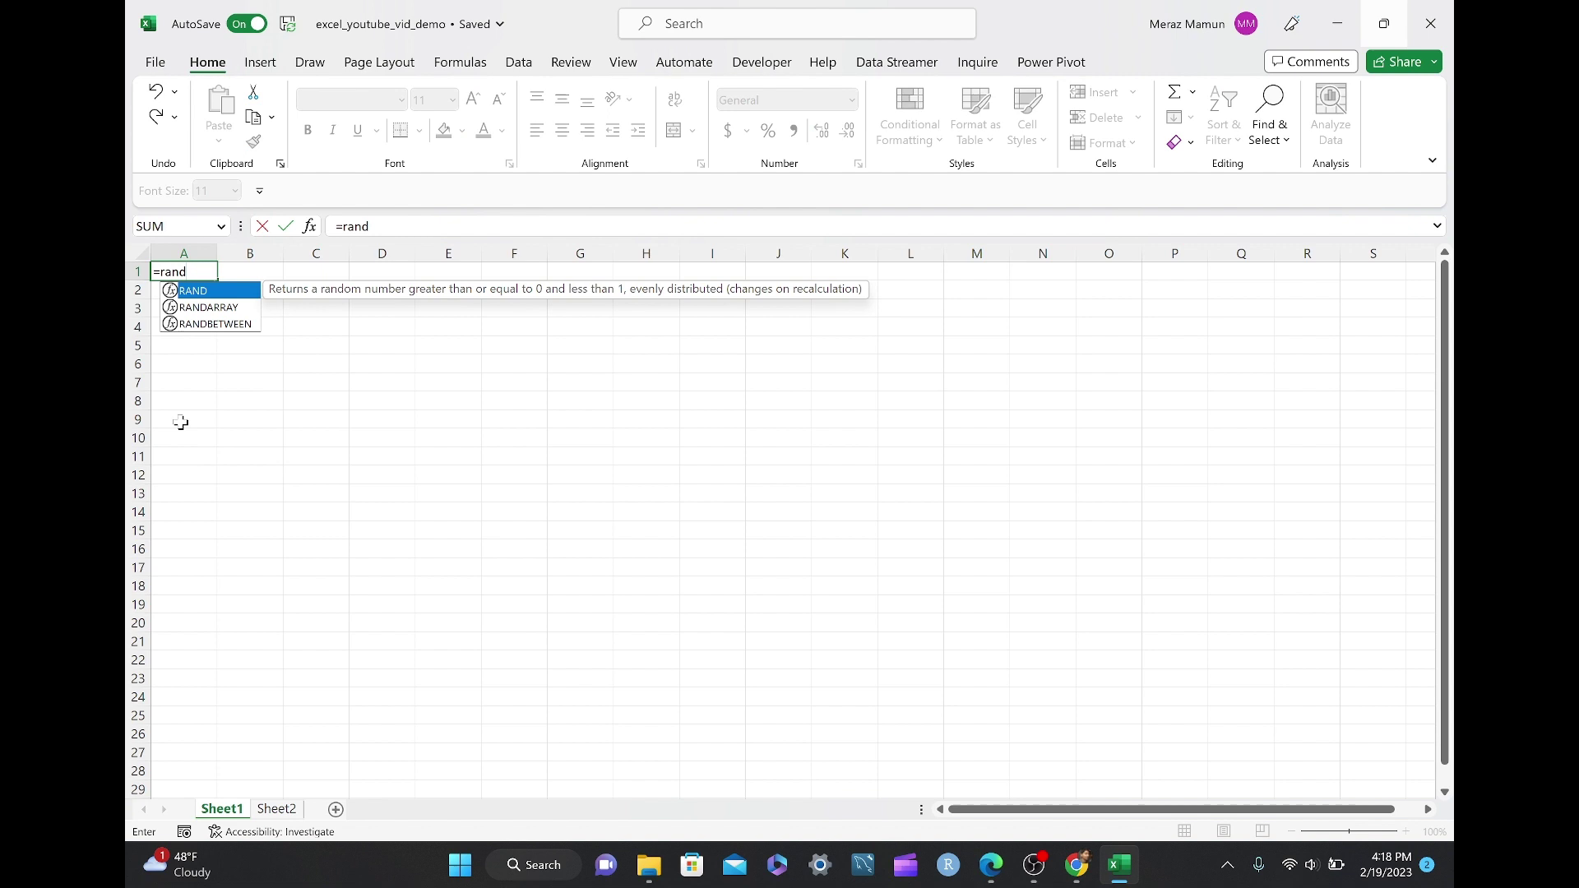
key("Down")
key("Down")
key("Tab")
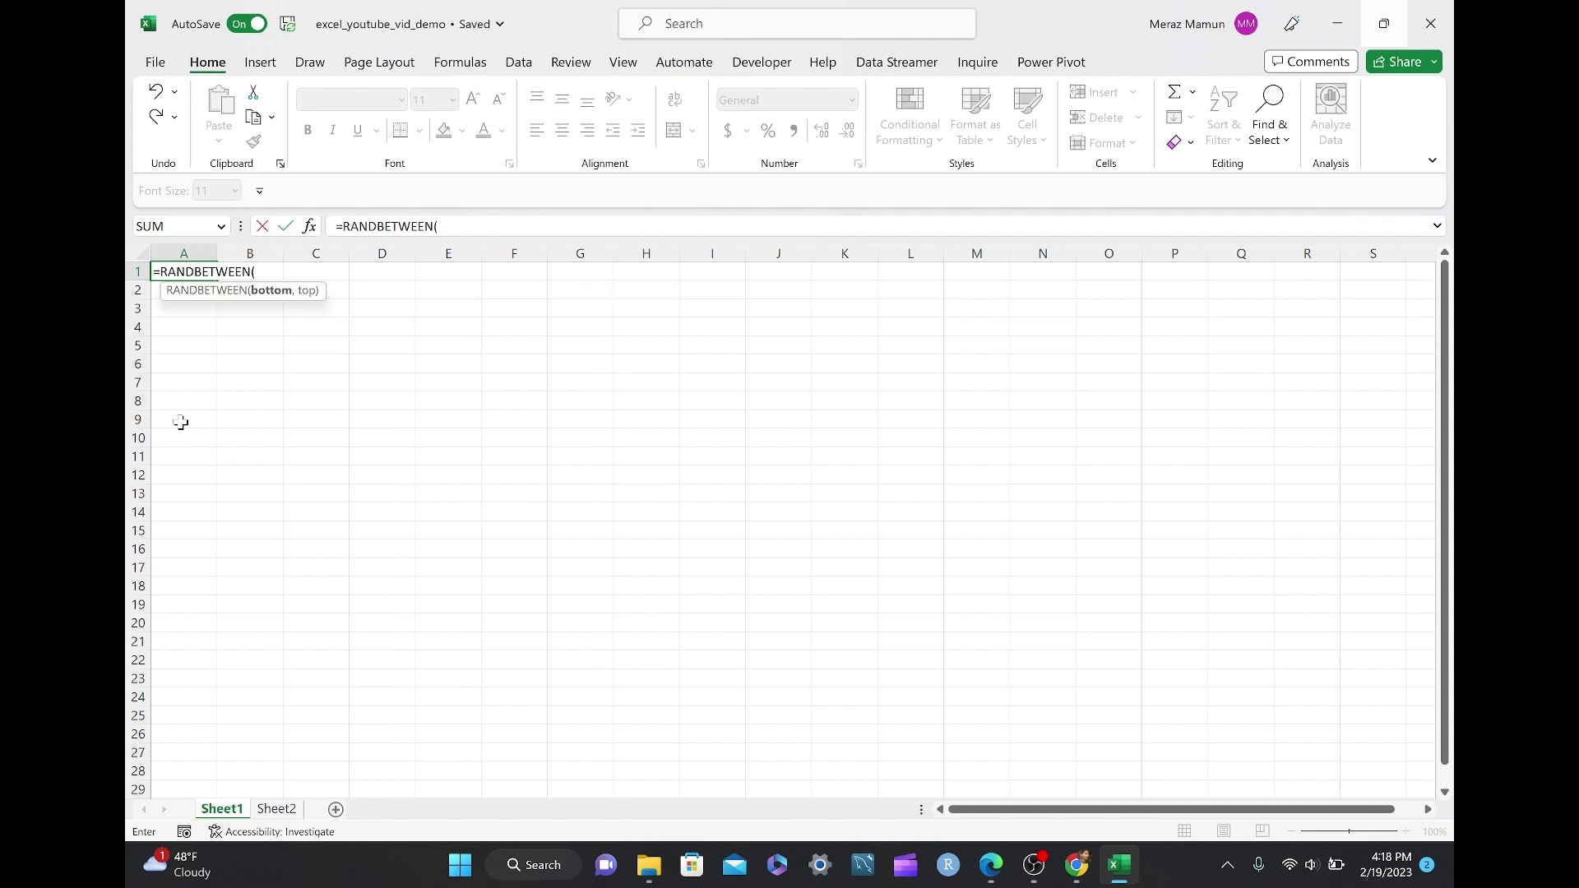
type("1,000")
key("BackSpace")
key("BackSpace")
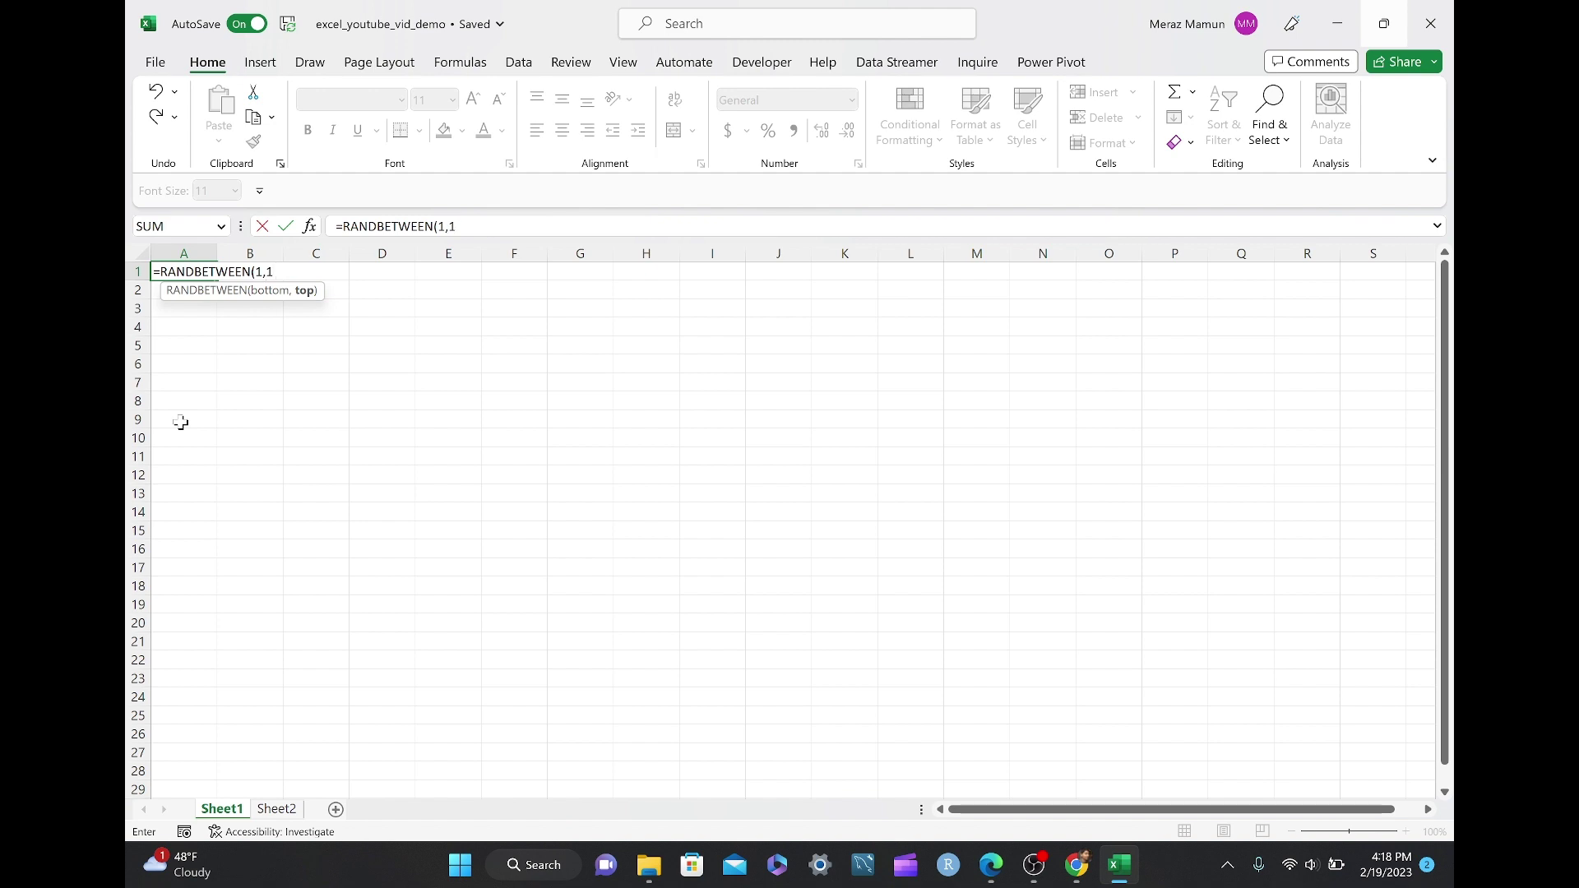
type("1000")
key("ctrl+Return")
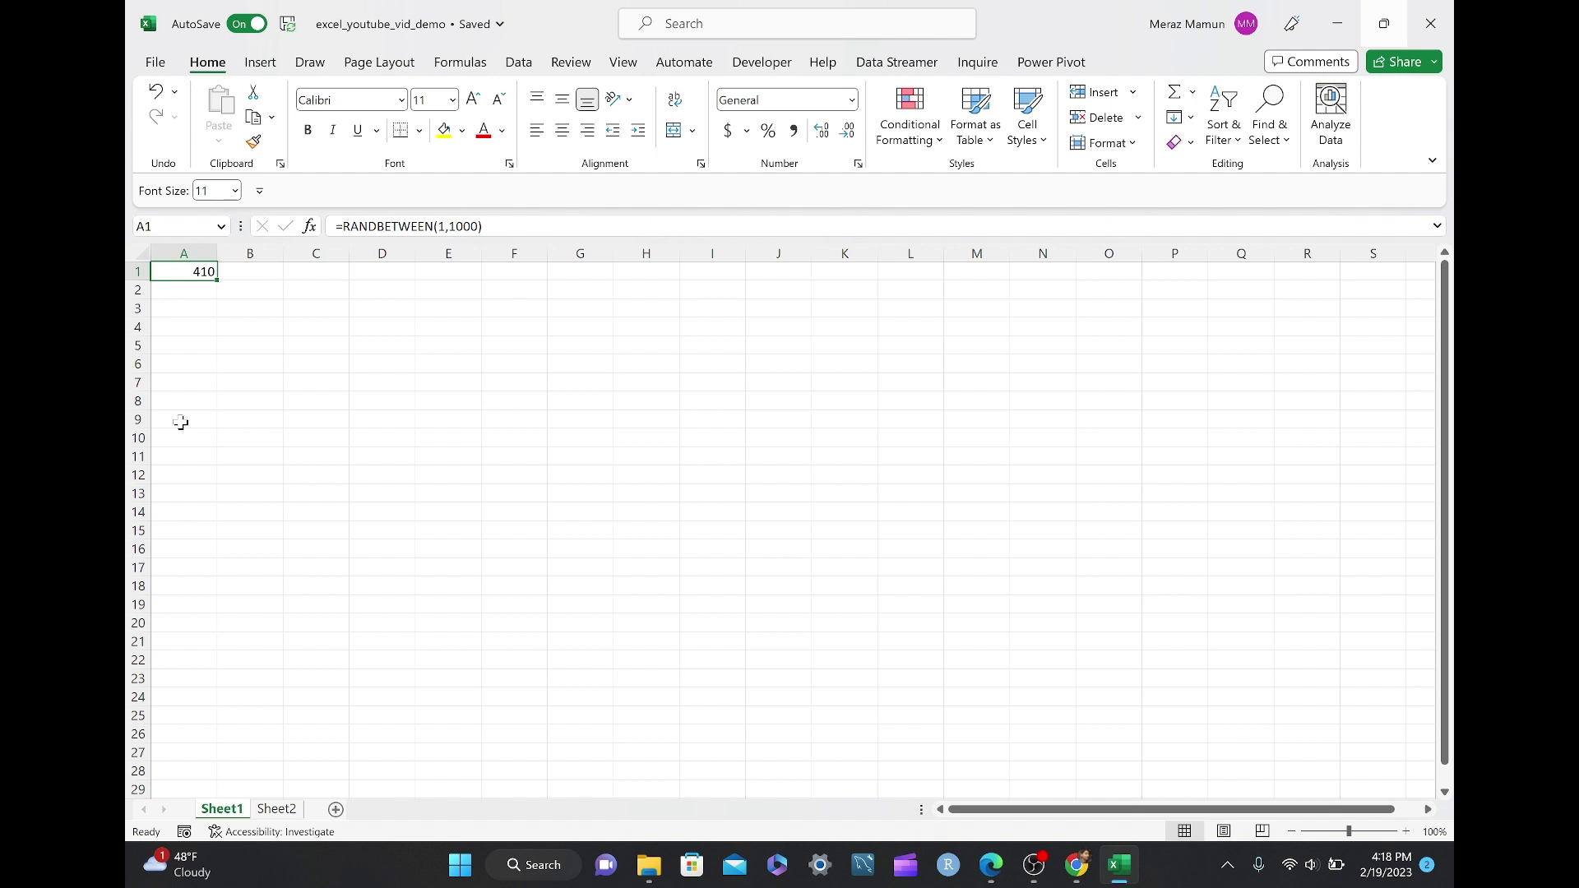
key("Right")
key("Right")
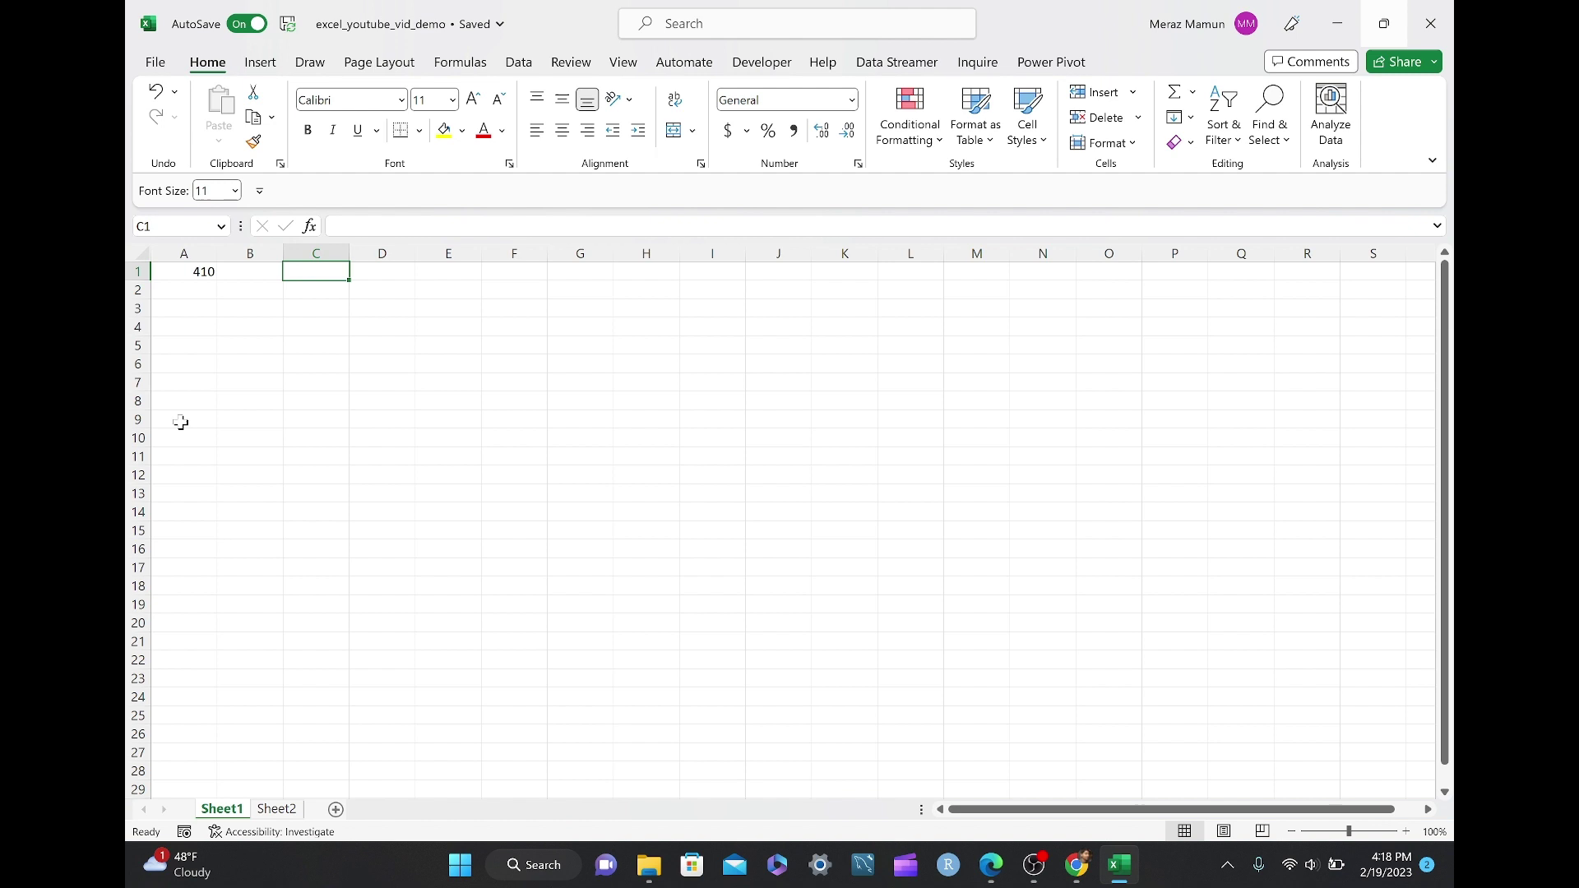
key("Left")
key("Left")
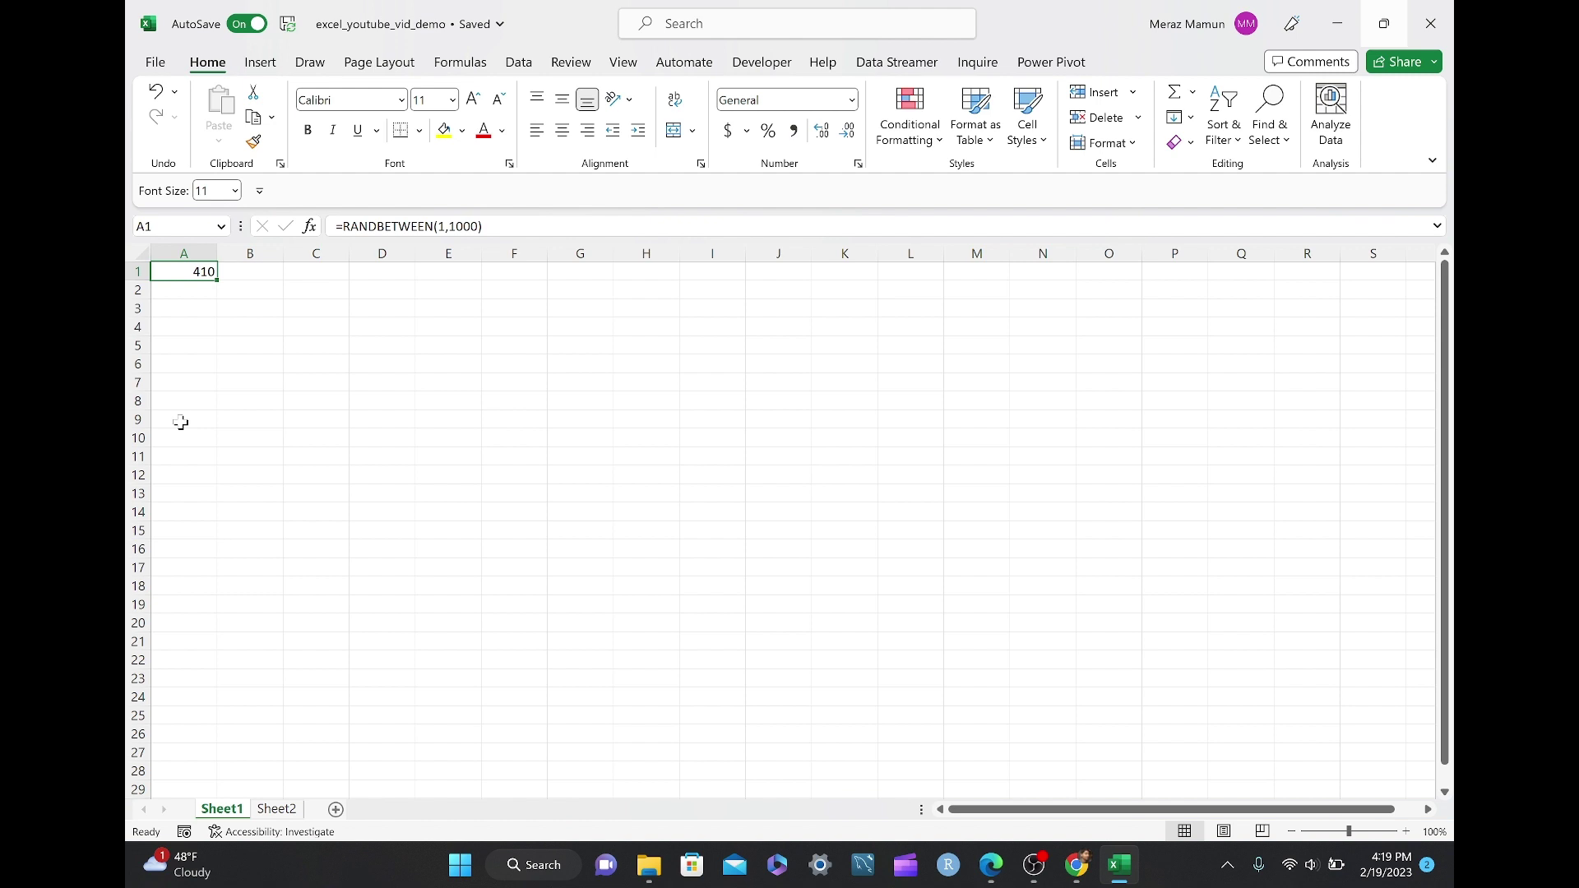
Step: Paste A1's current value 410 into C1 as a static number using Alt+H+V+S Values
key("ctrl+c")
key("Right")
key("Right")
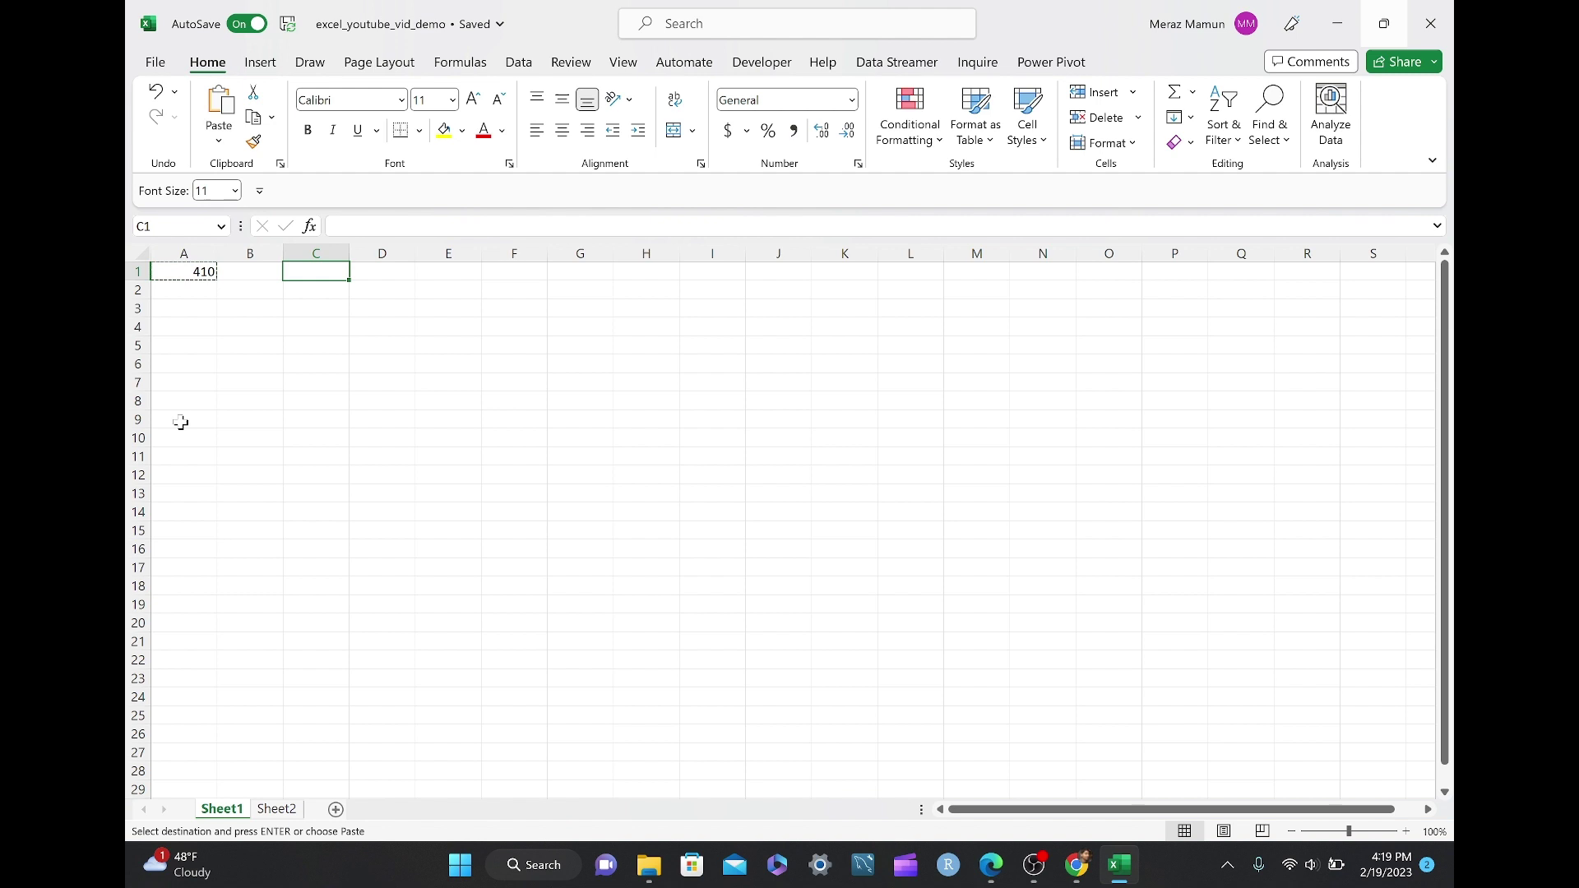
key("alt")
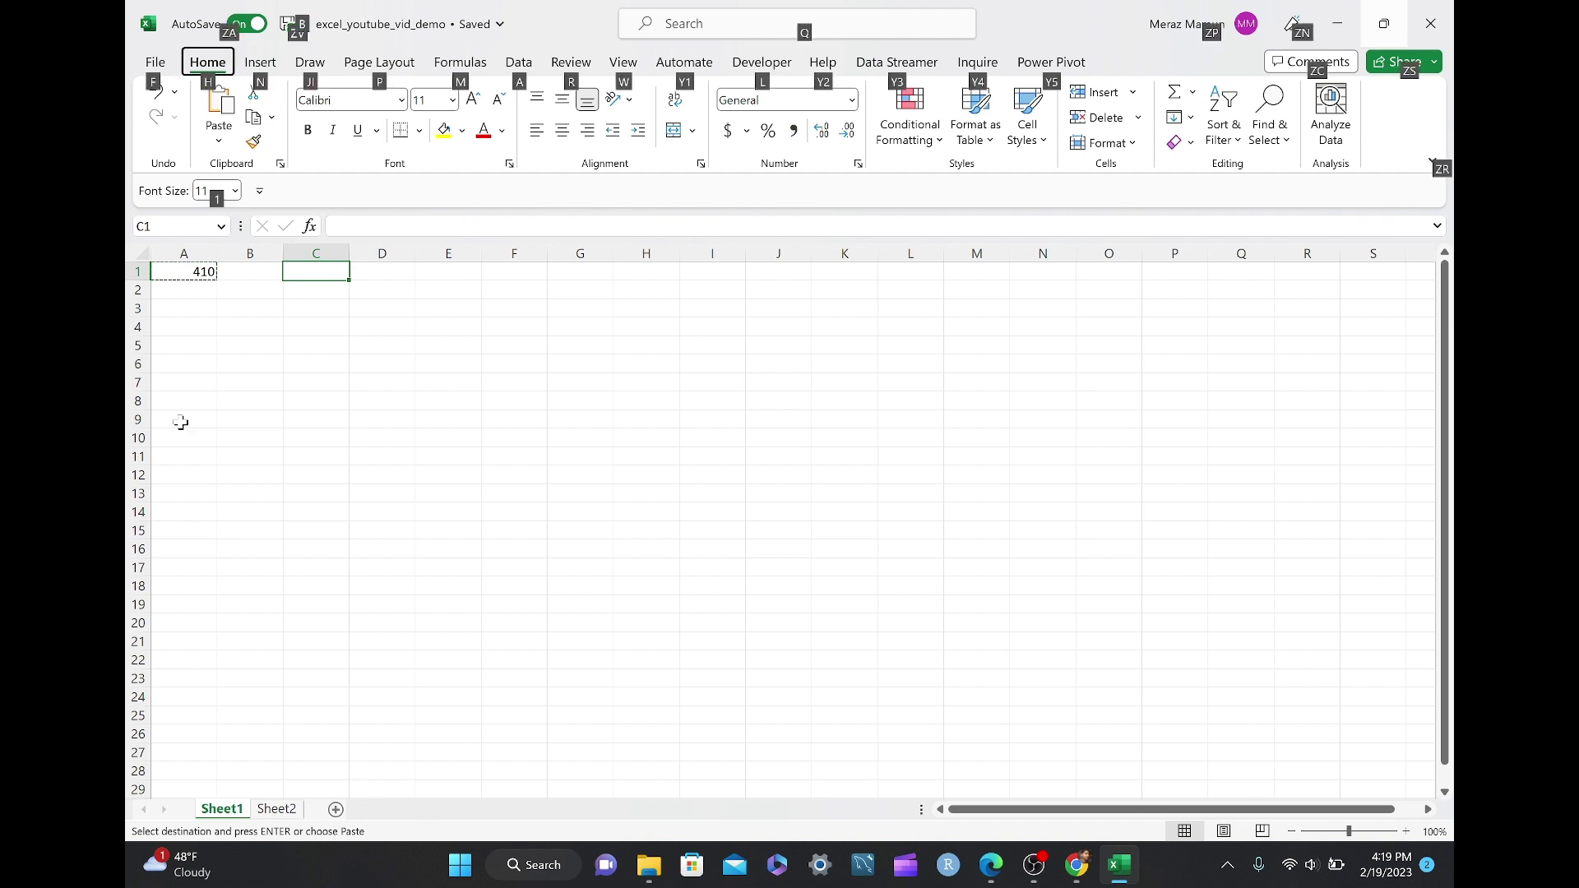
key("h")
key("v")
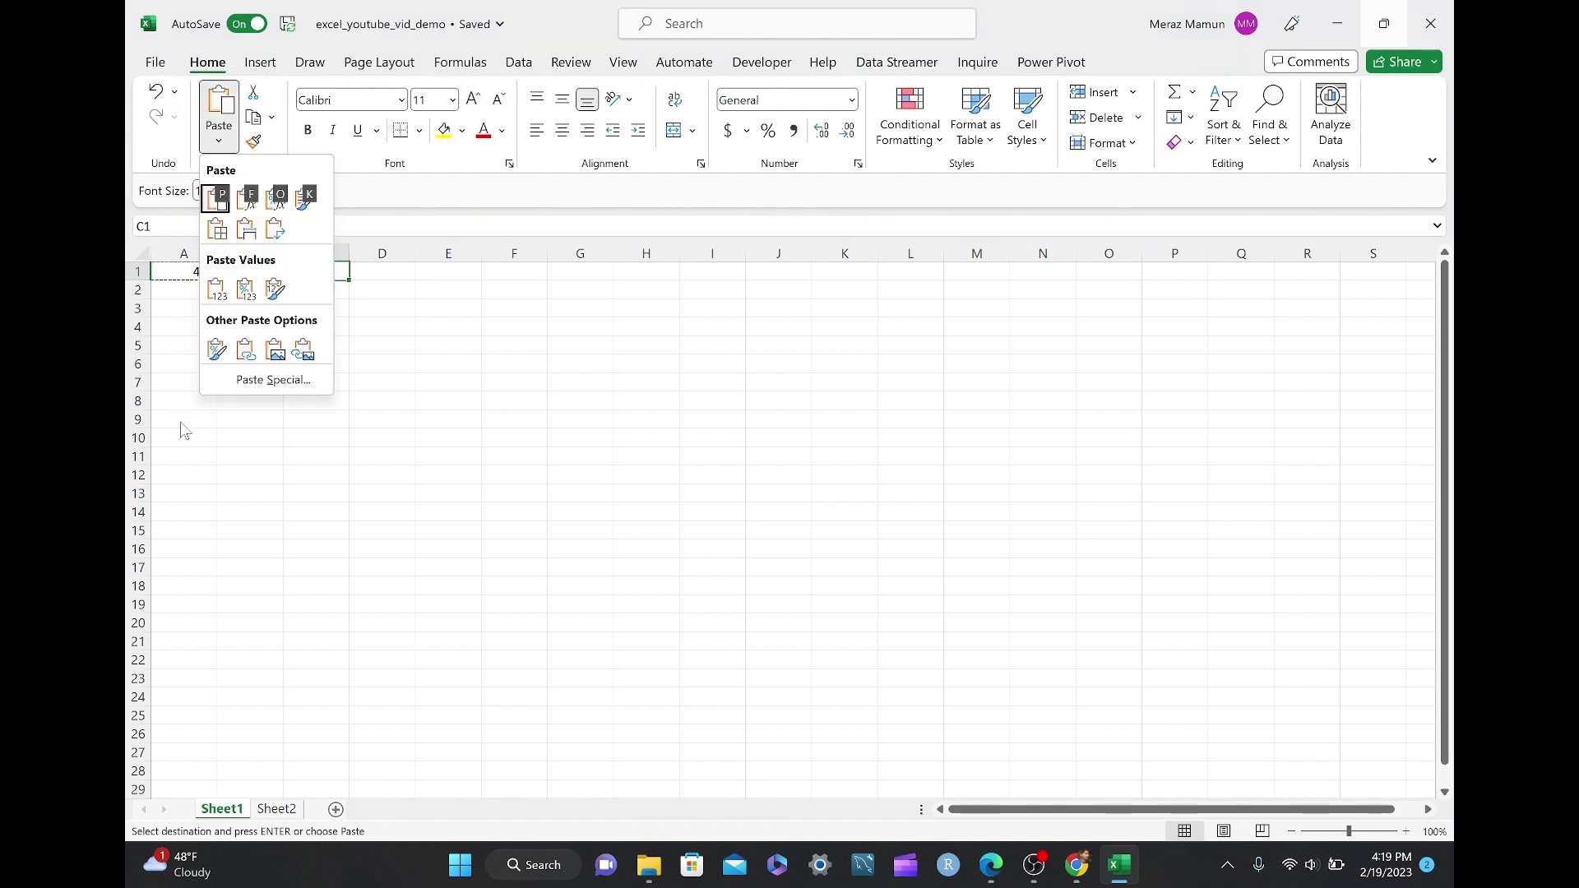
key("s")
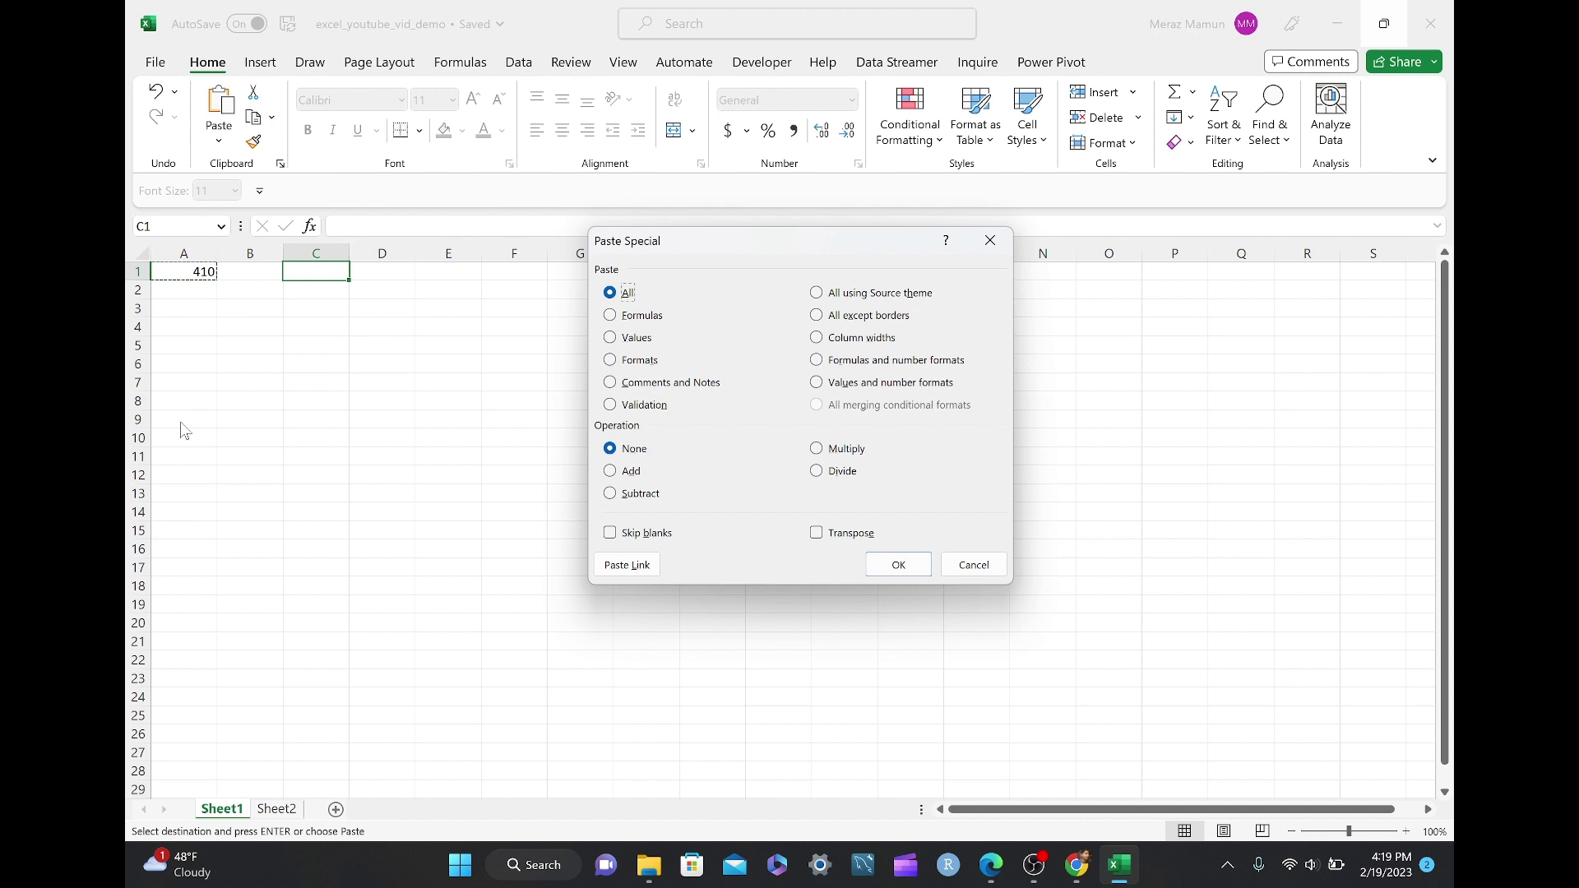
key("Down")
key("Down")
key("Return")
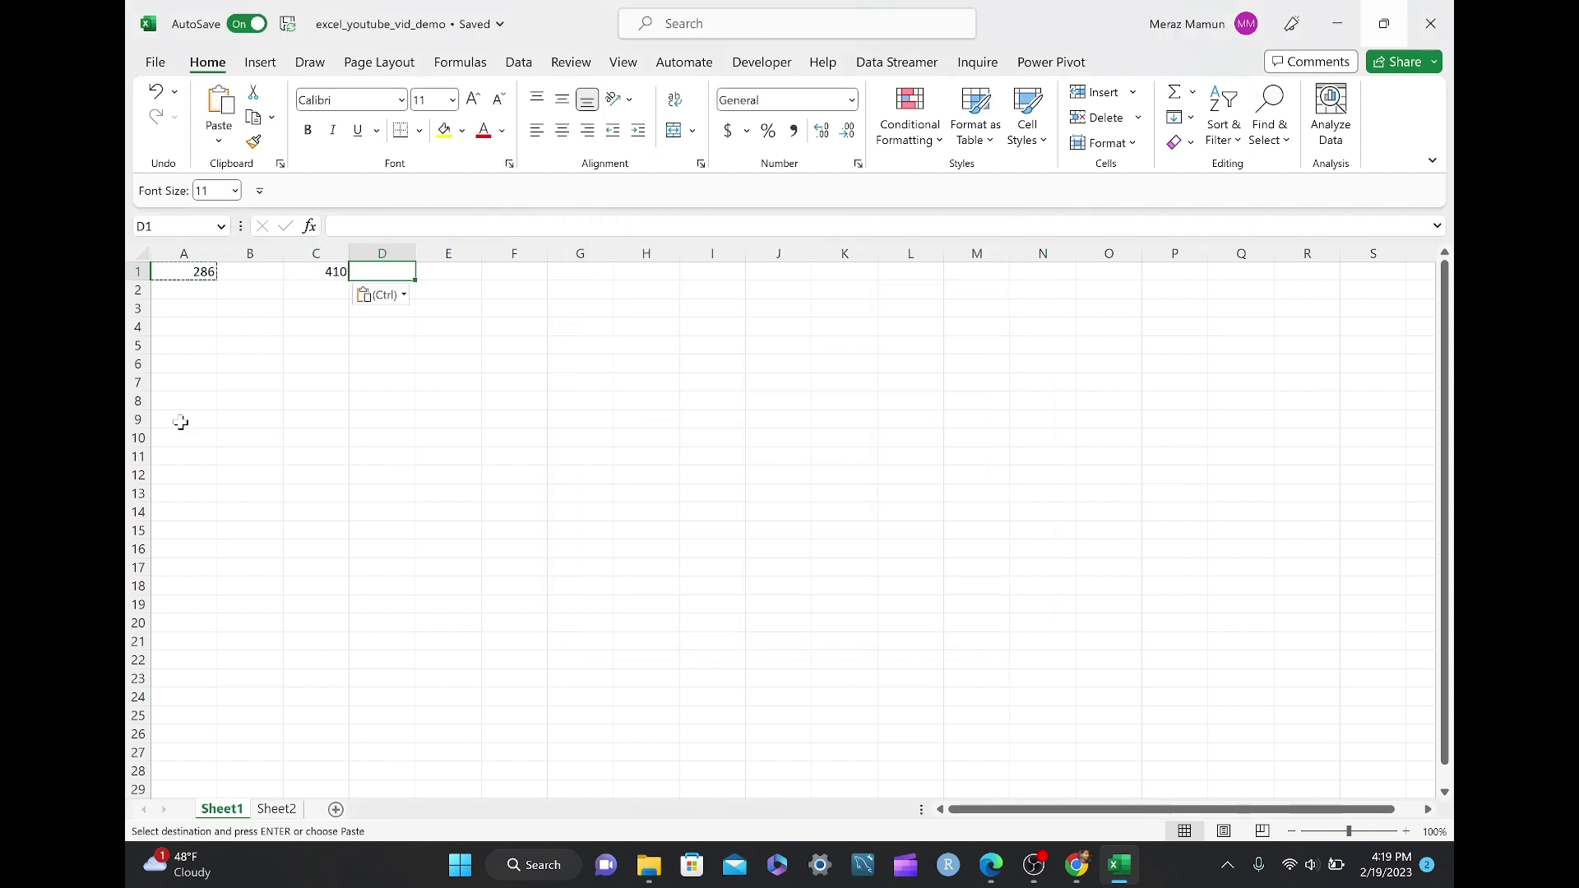
key("Escape")
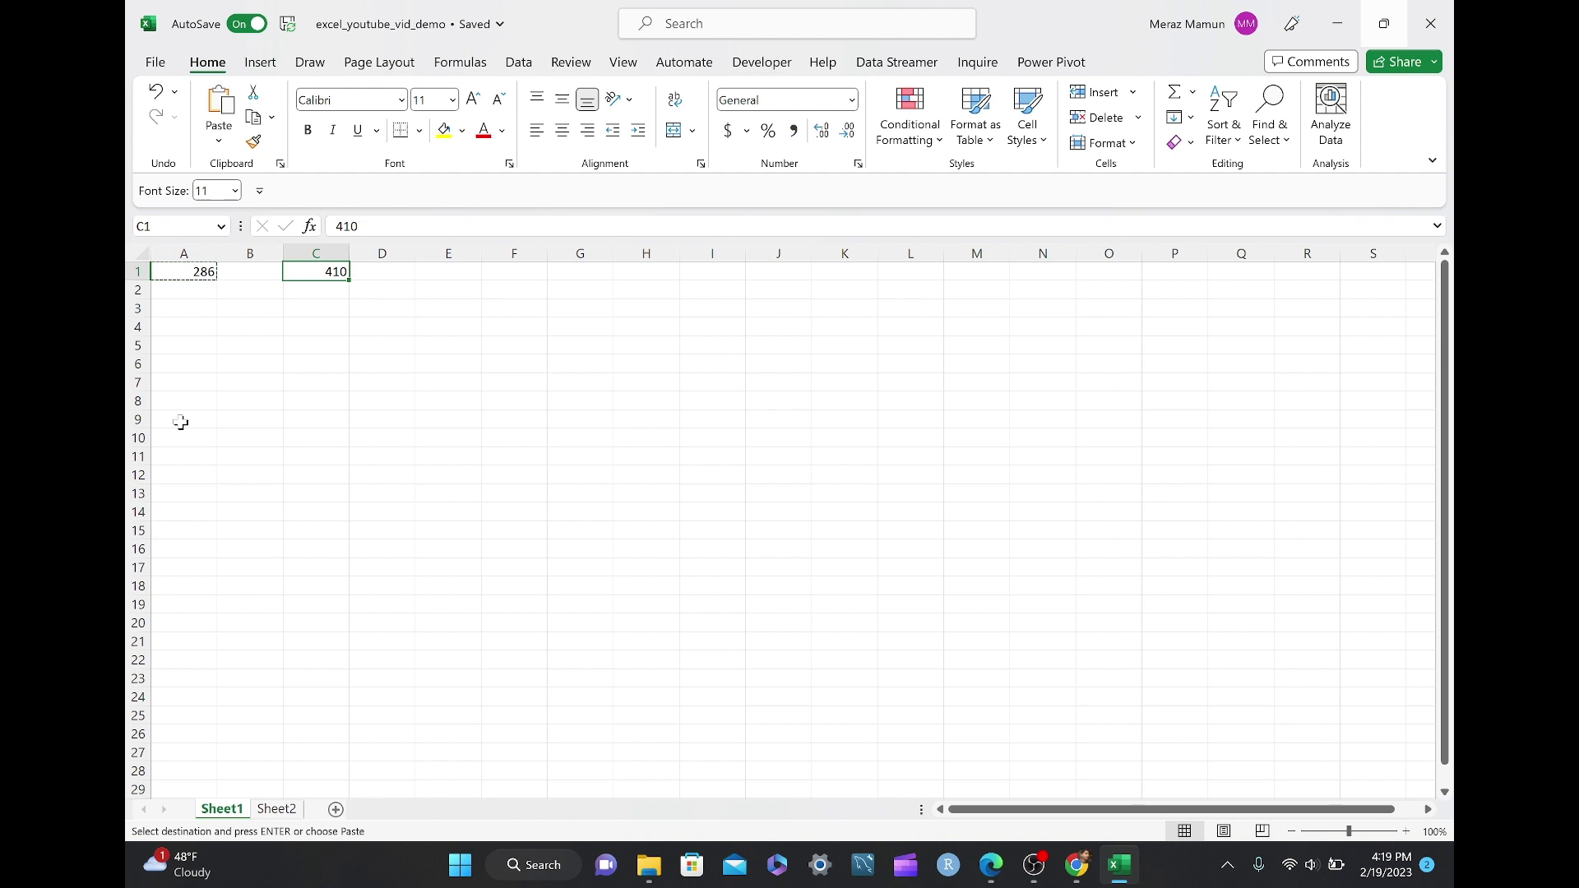
key("Escape")
key("Left")
key("Left")
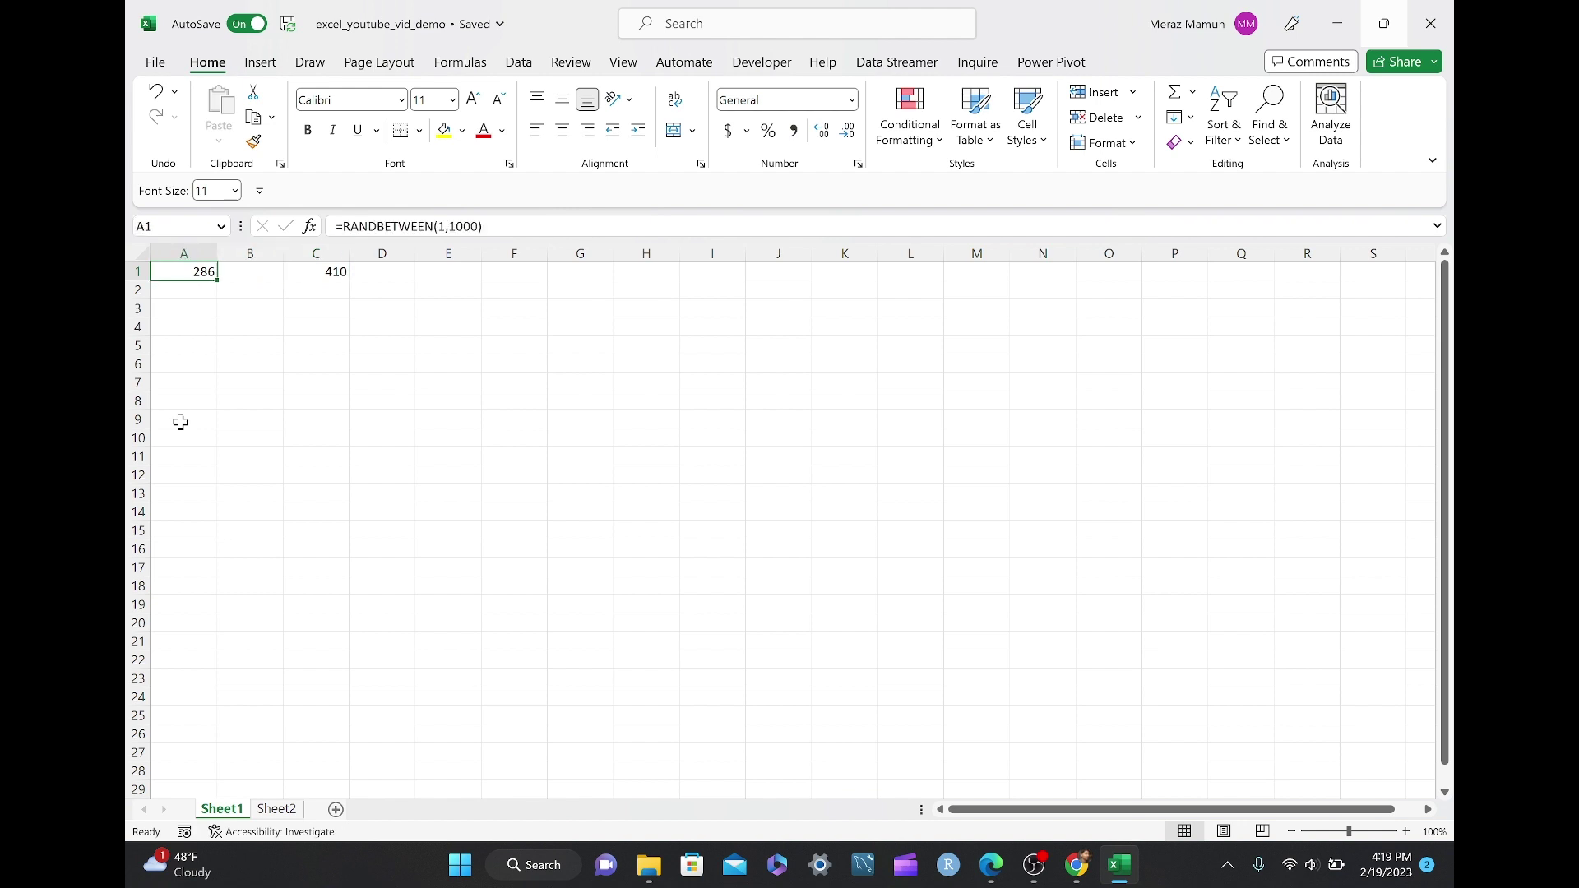
Step: Copy A1 and paste it over itself as values, fixing 286 in place of the formula
key("Right")
key("Right")
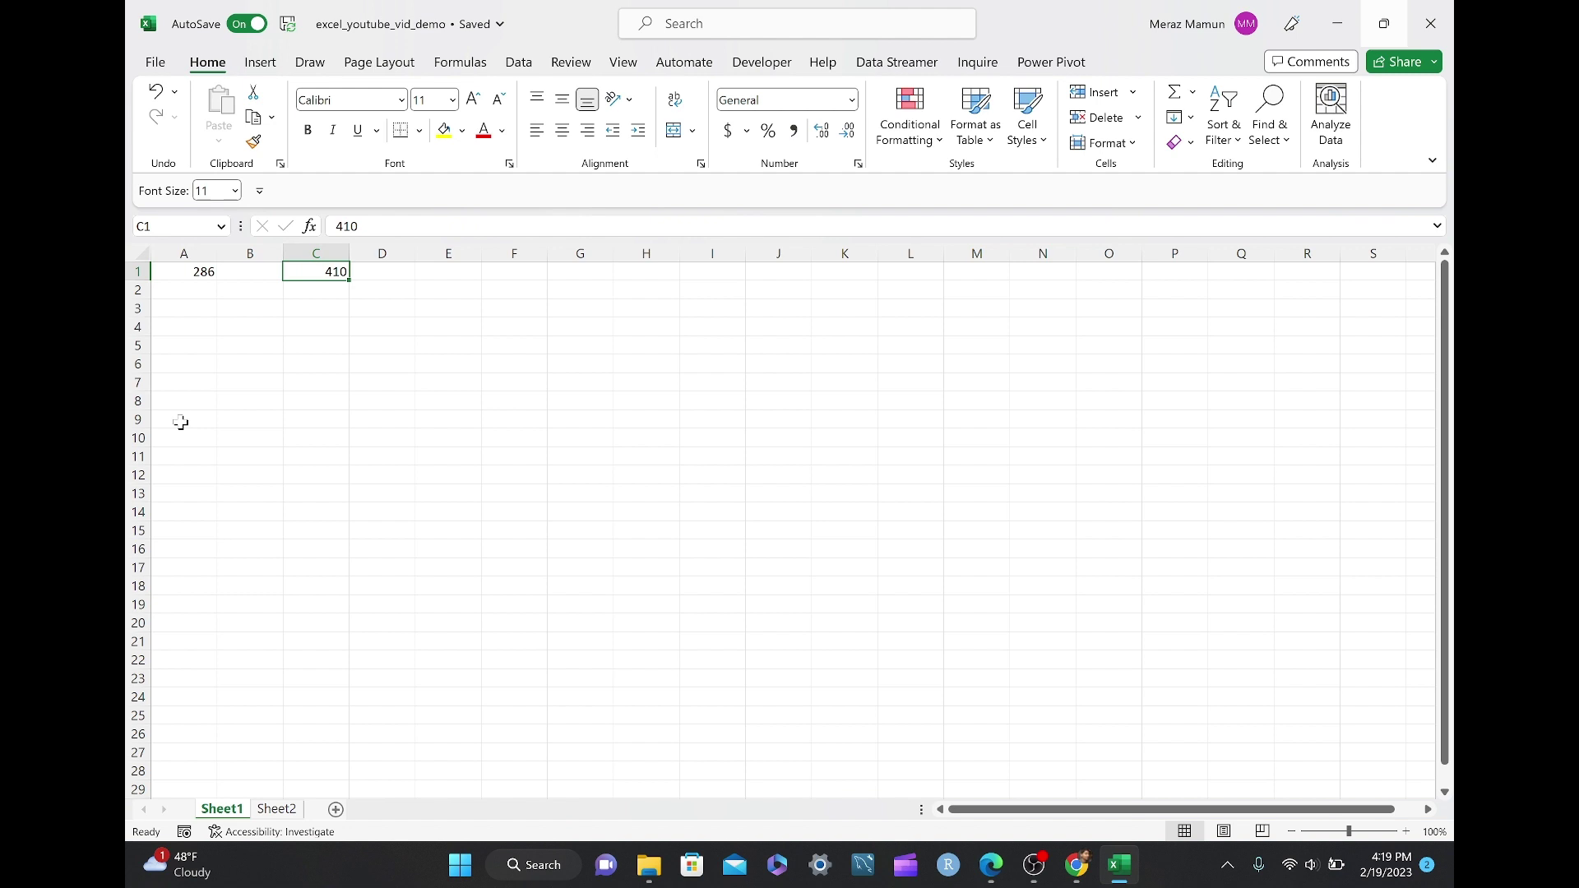
key("Left")
key("Left")
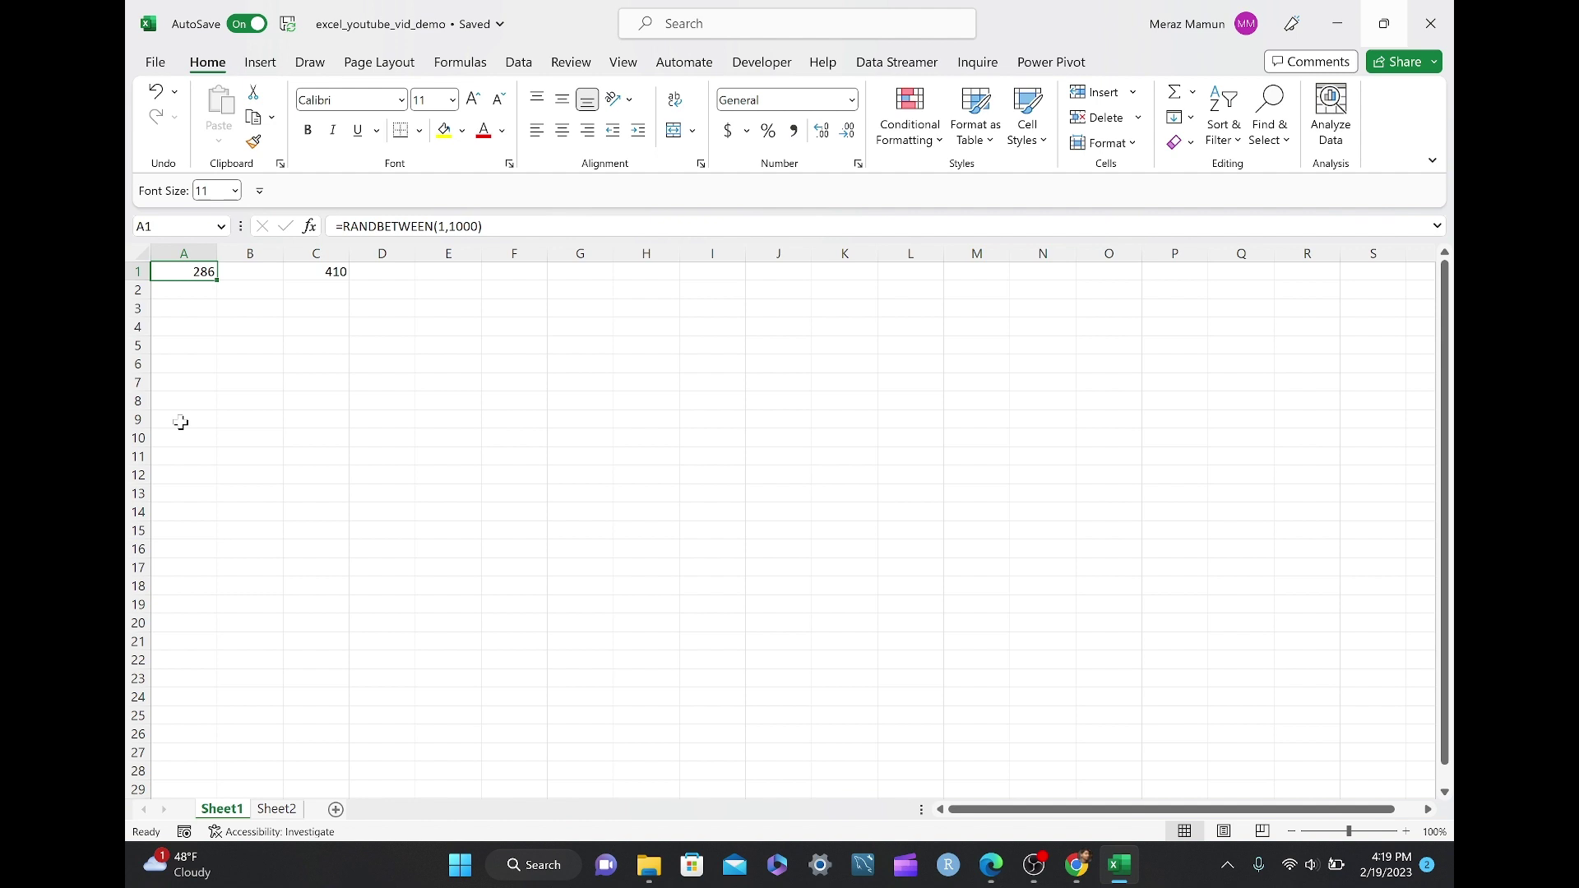
key("alt")
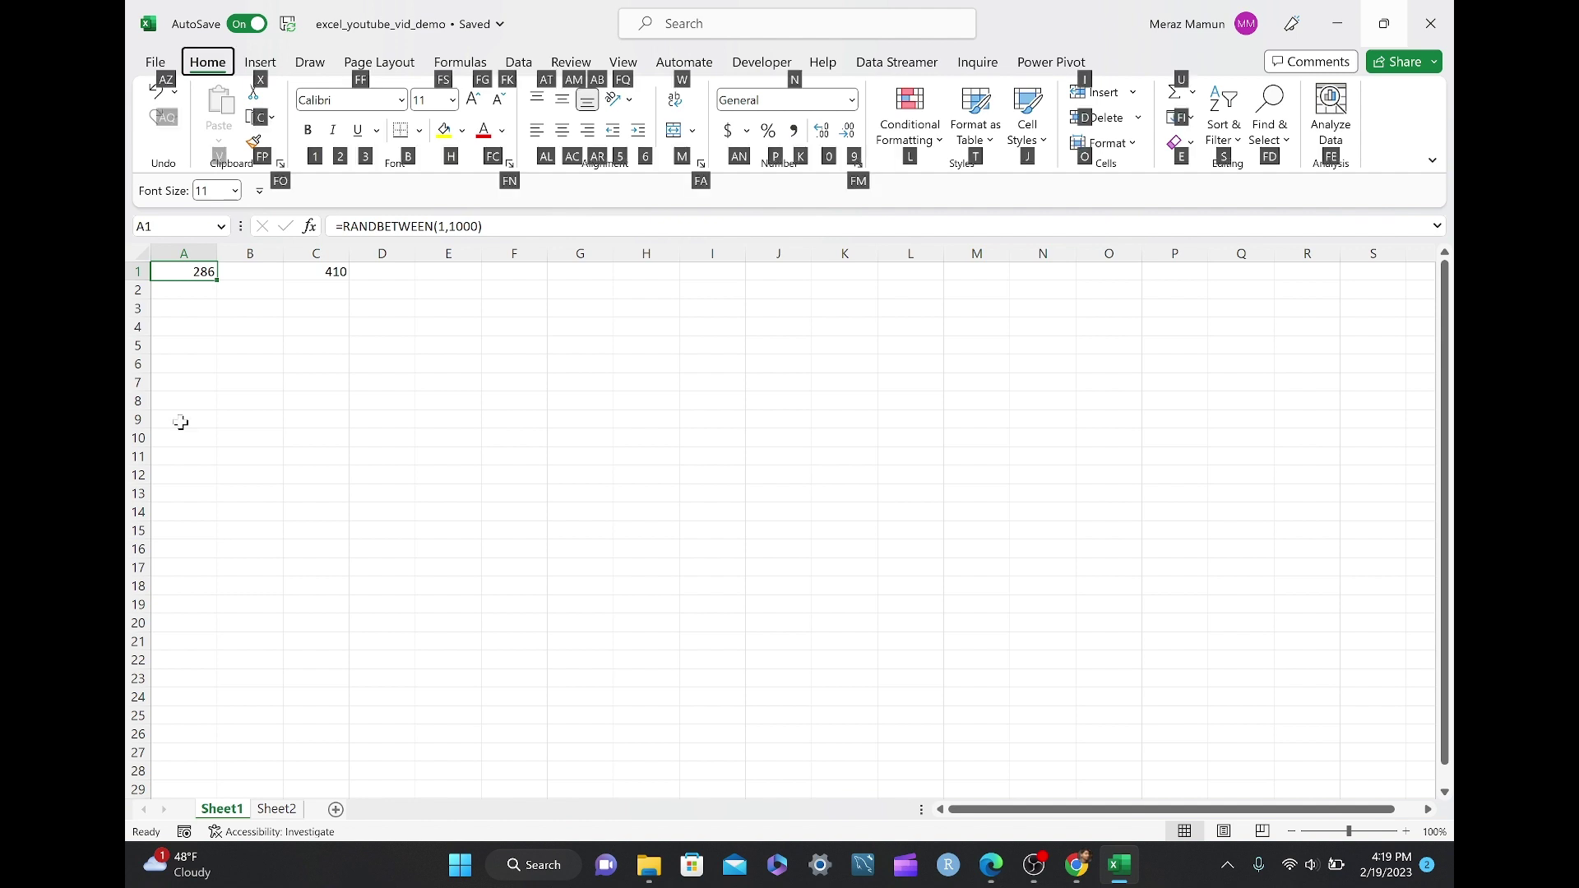
key("alt")
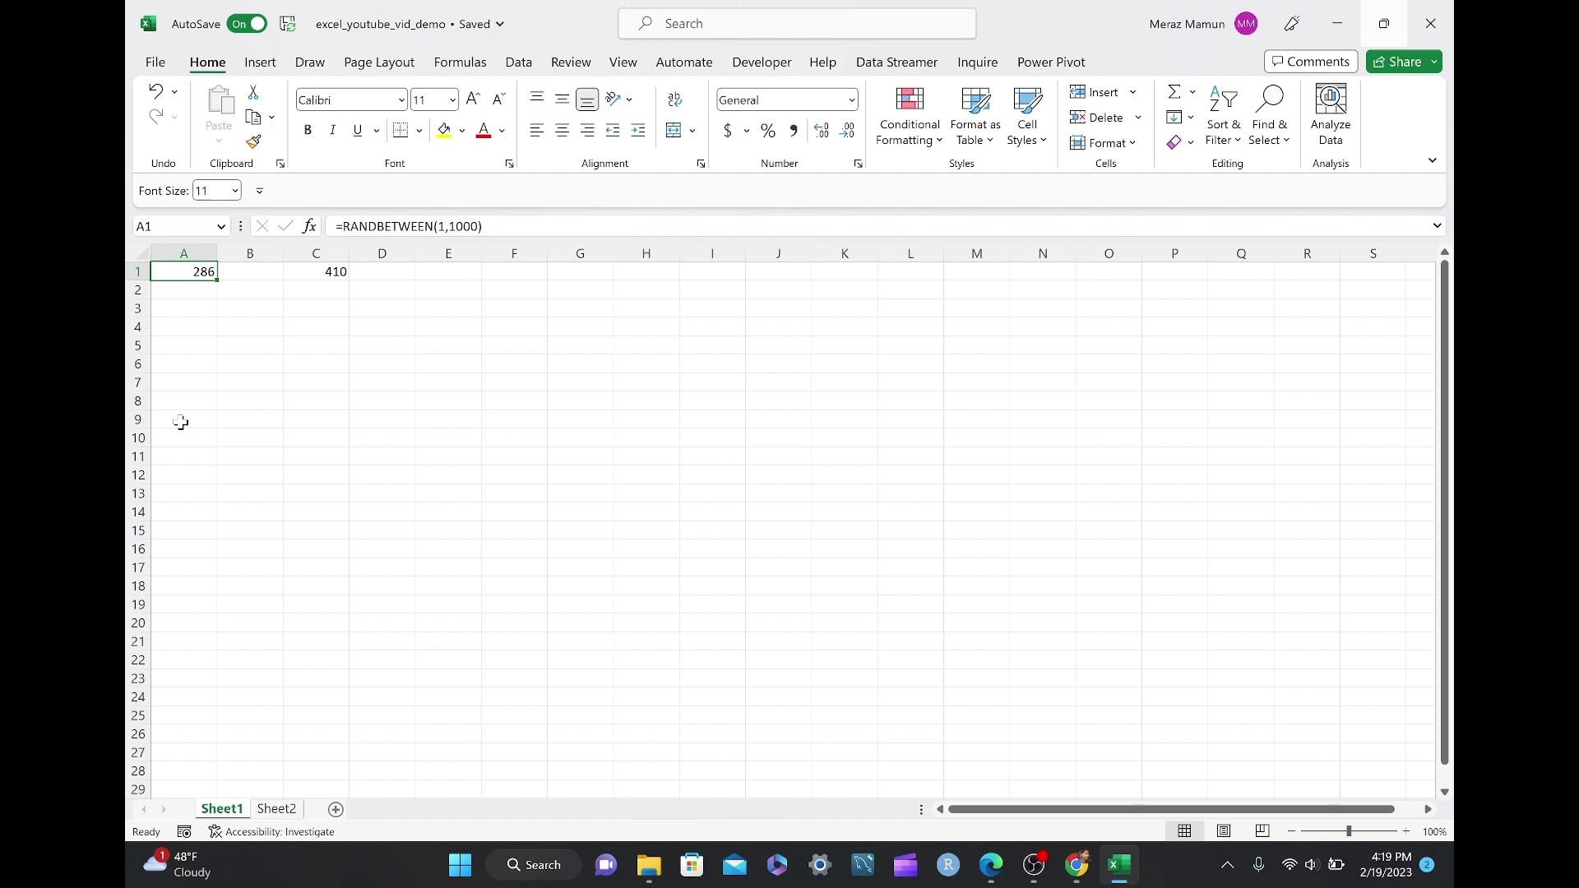
key("ctrl+c")
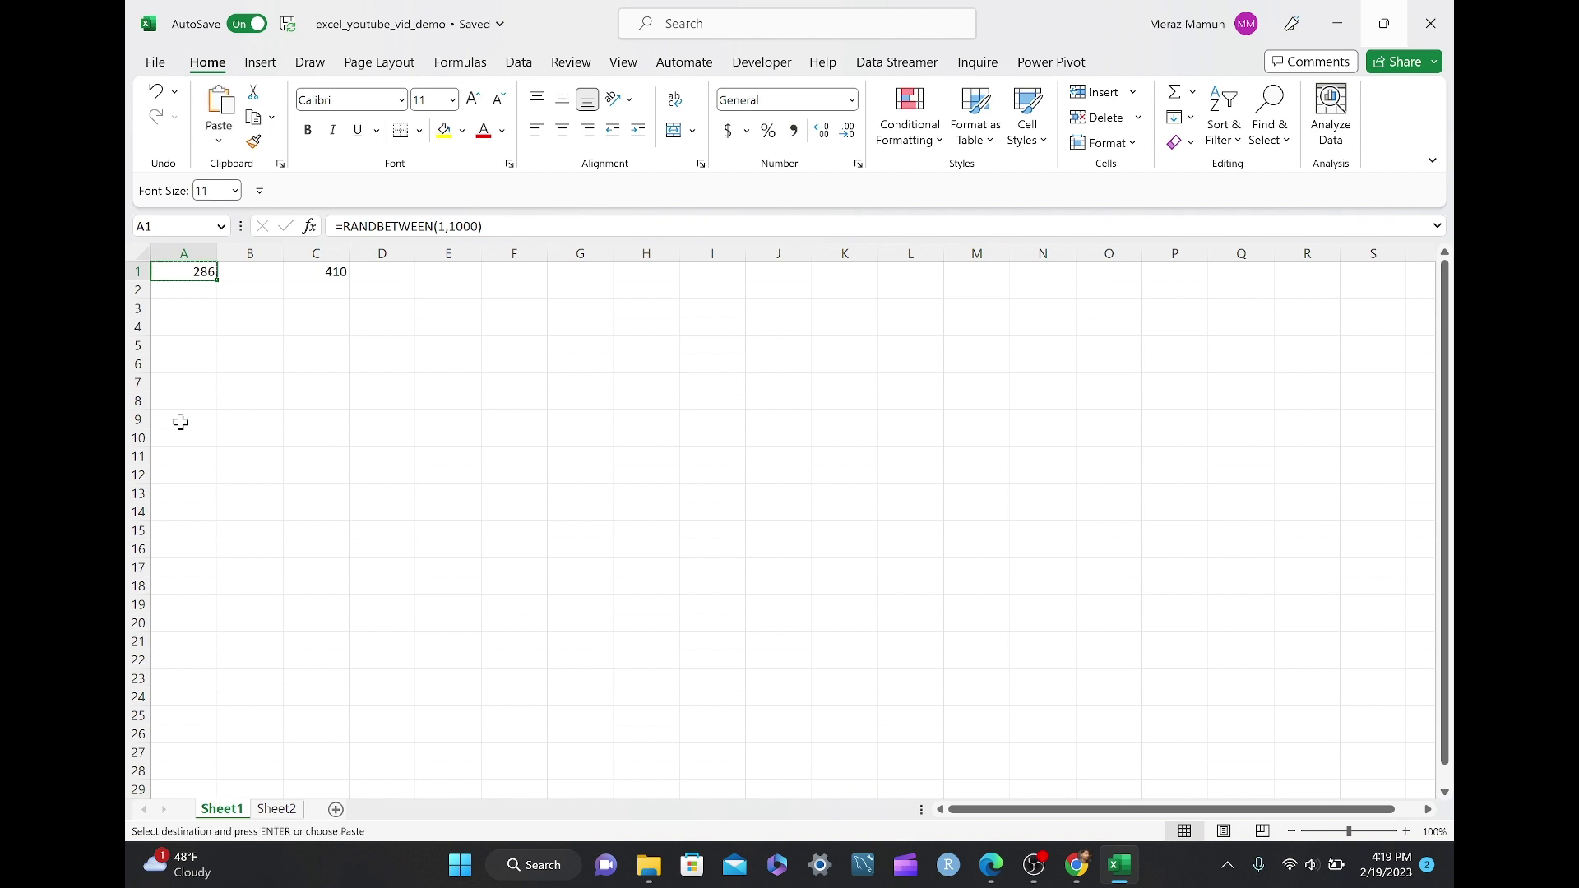
key("alt")
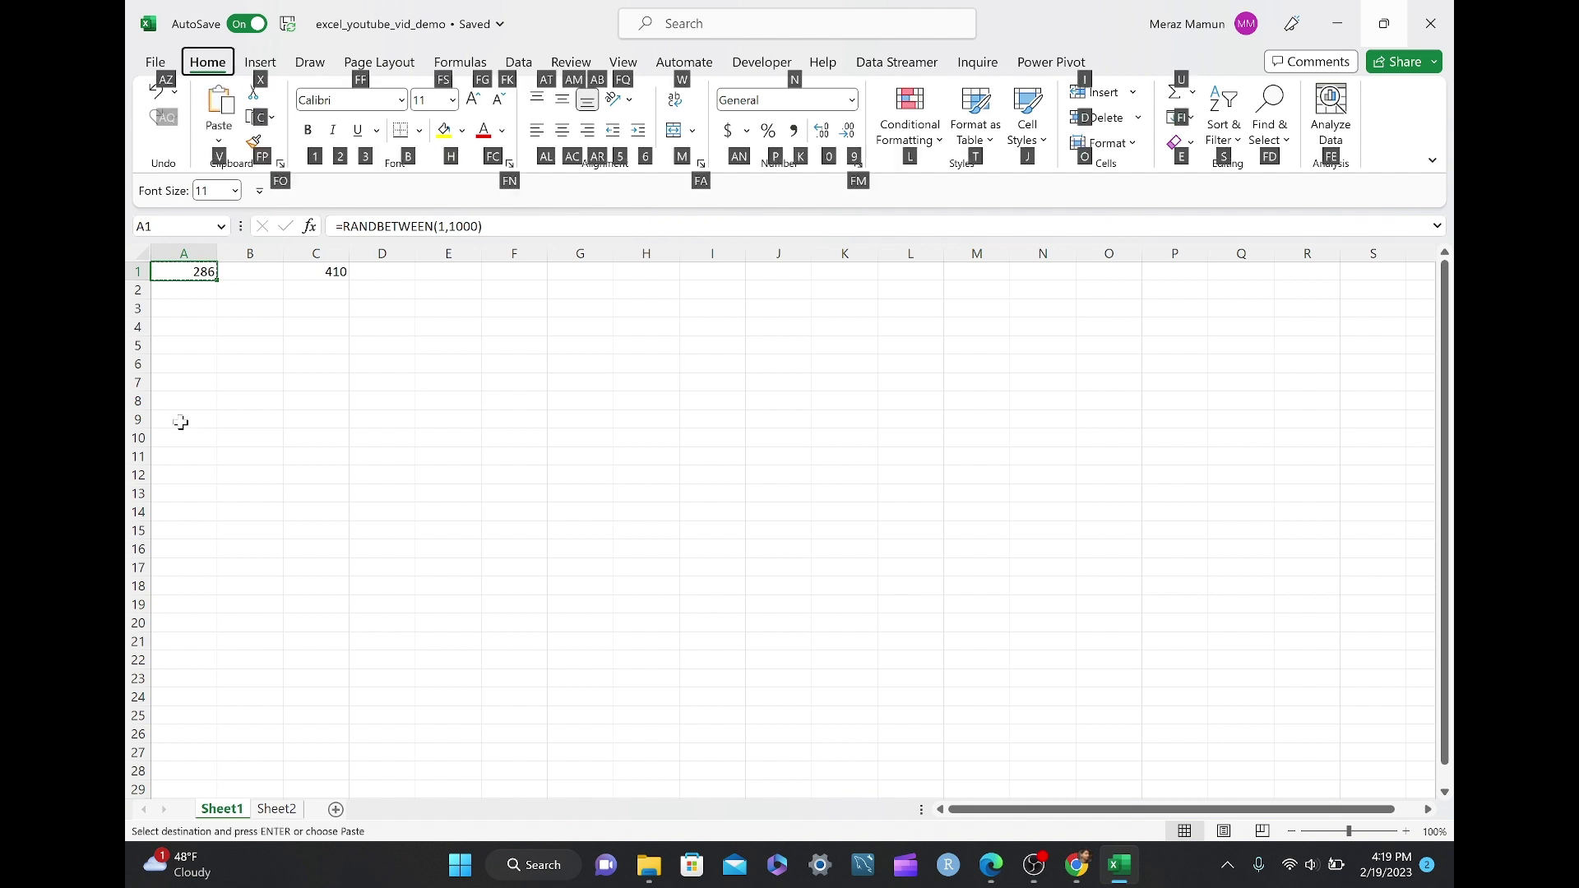
key("v")
key("s")
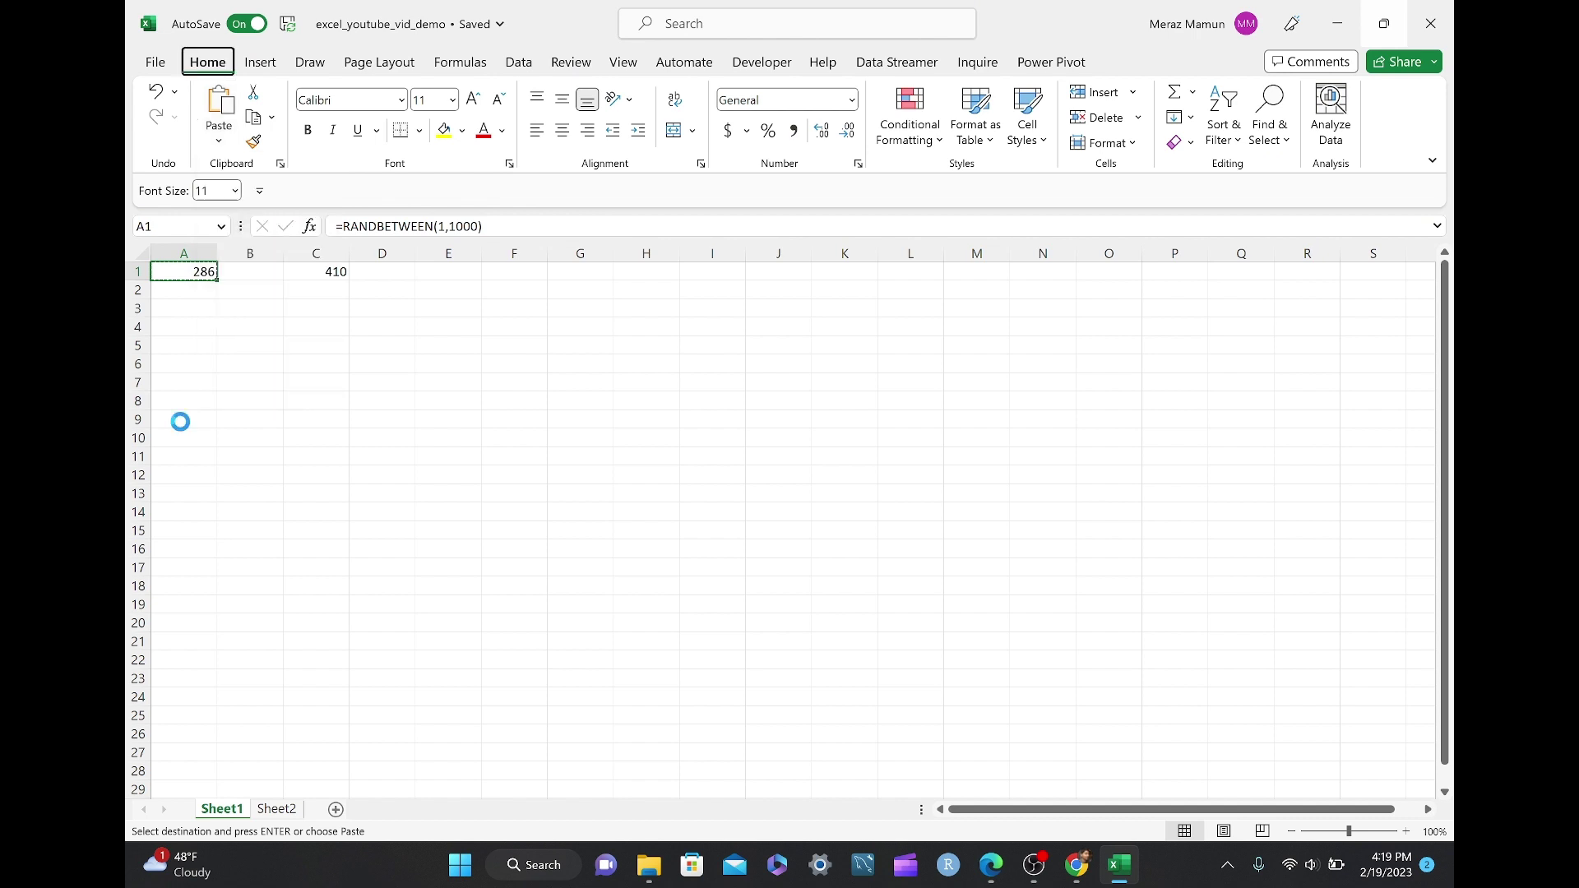
key("Down")
key("Down")
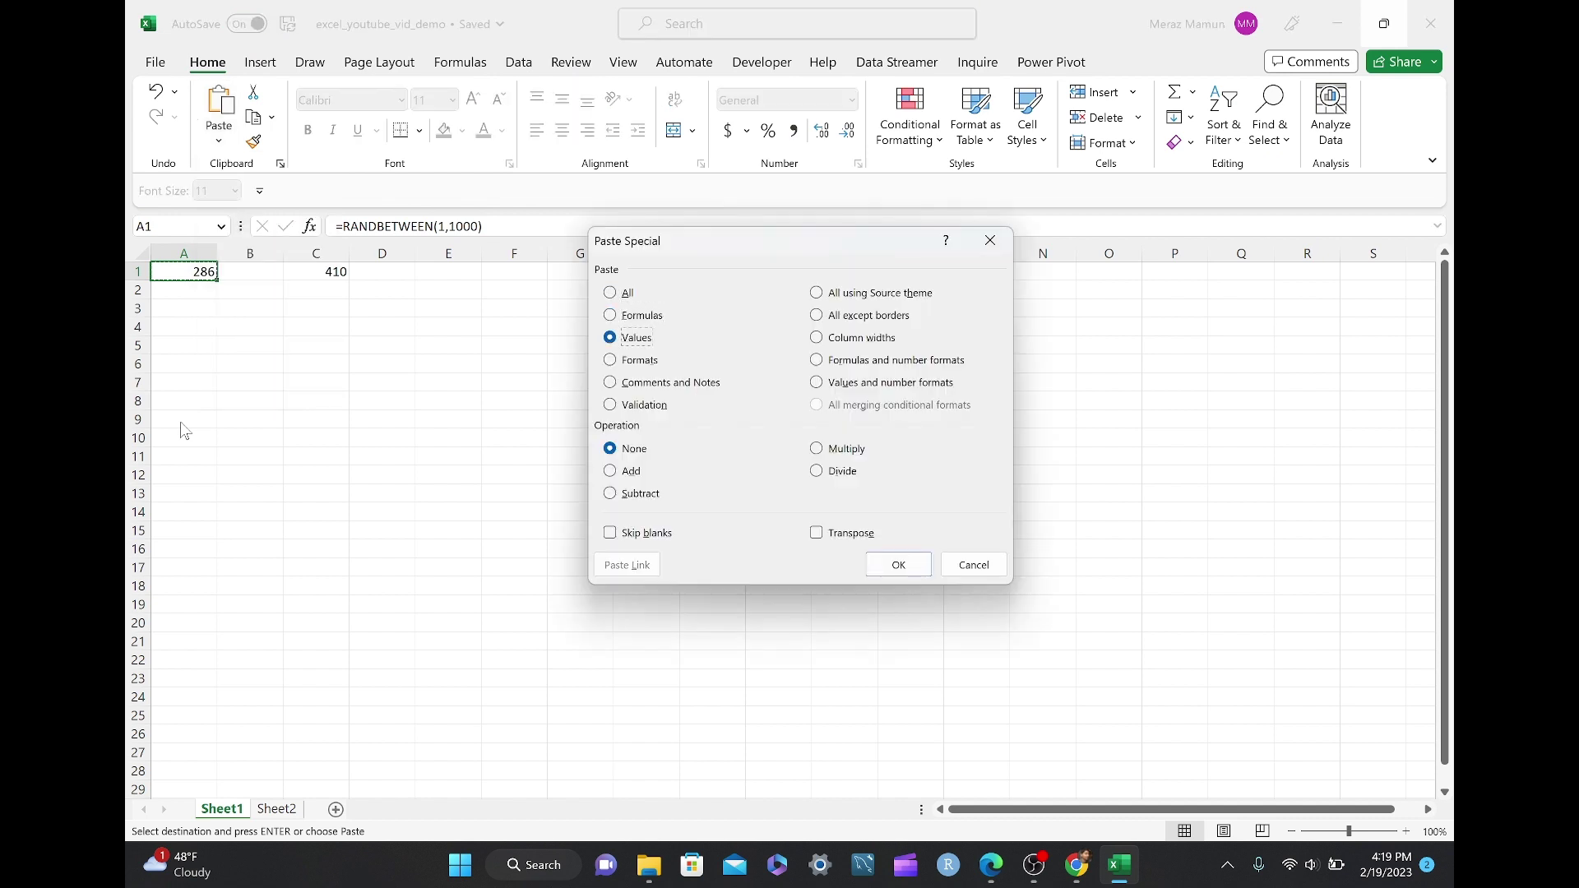
key("Return")
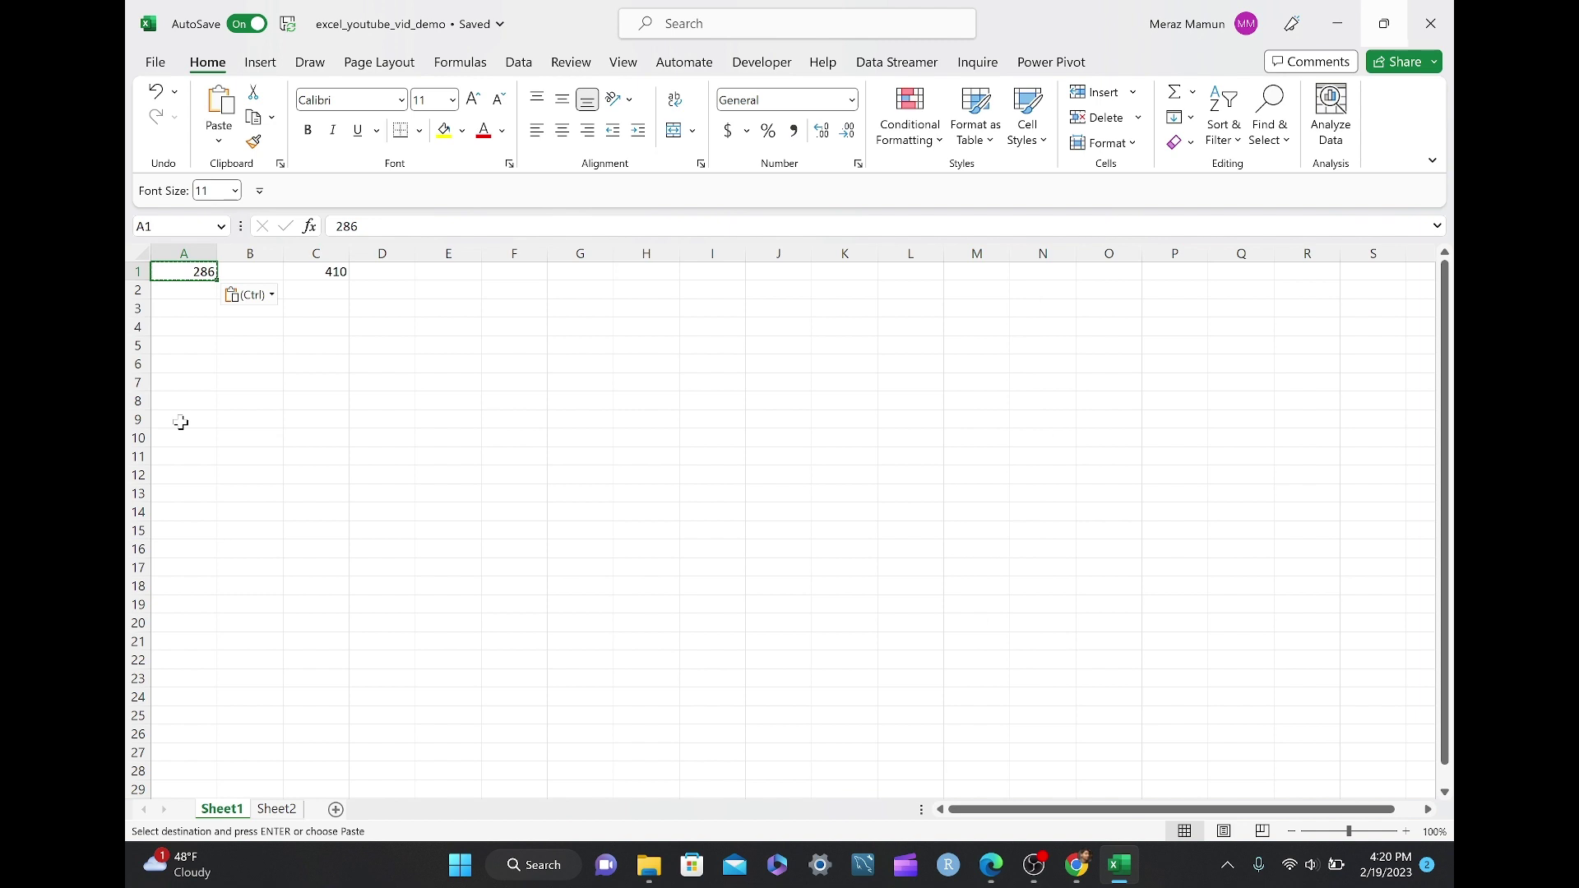
key("Escape")
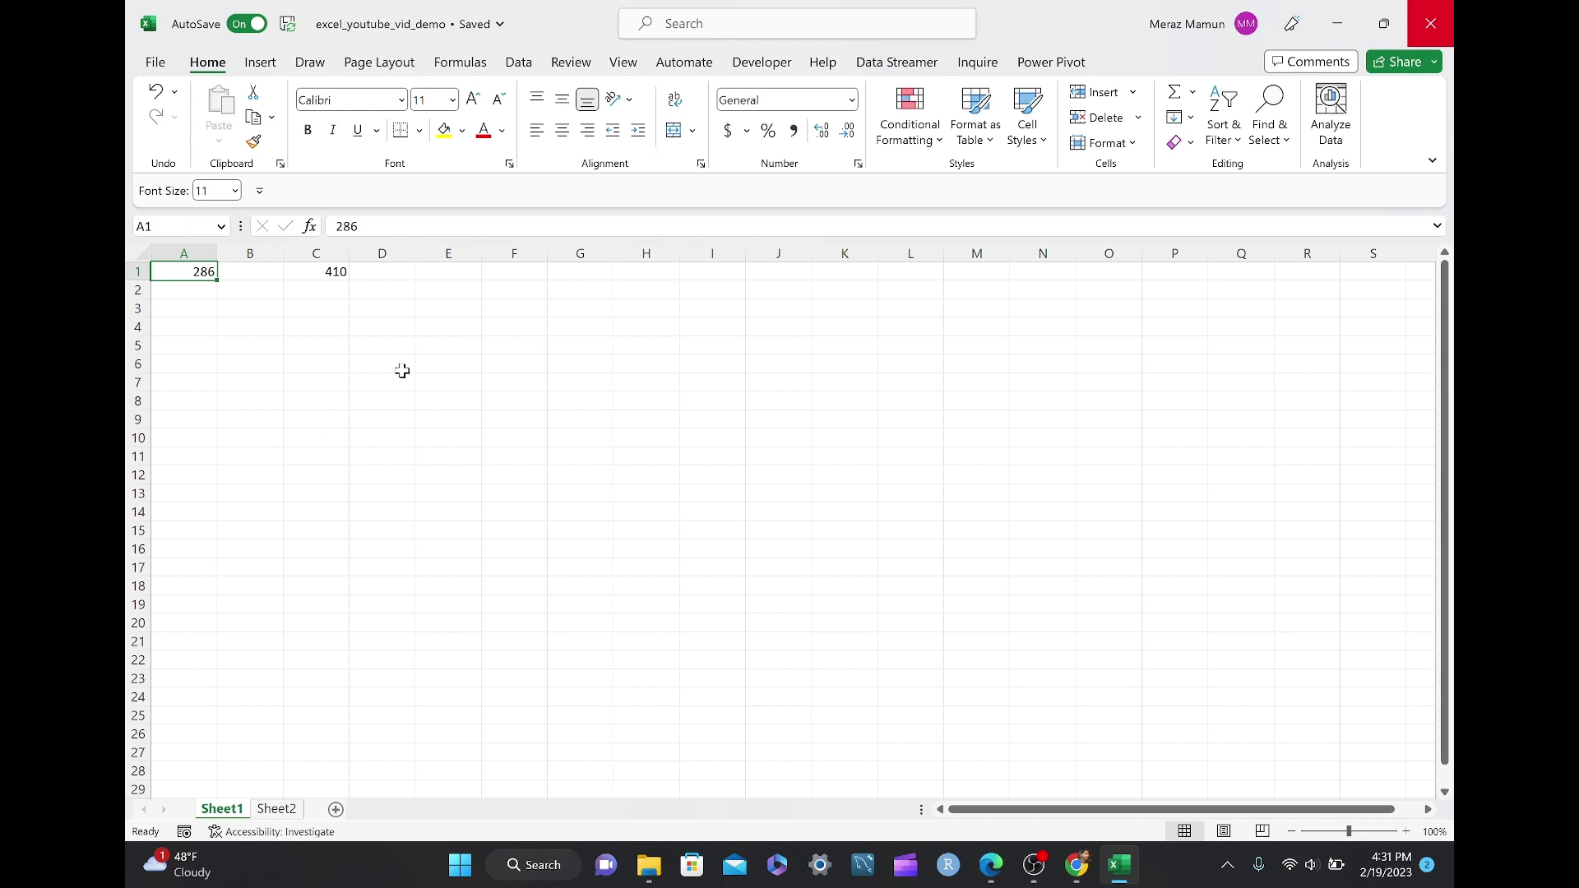
Step: Clear the old fixed values from A1 and C1
key("Delete")
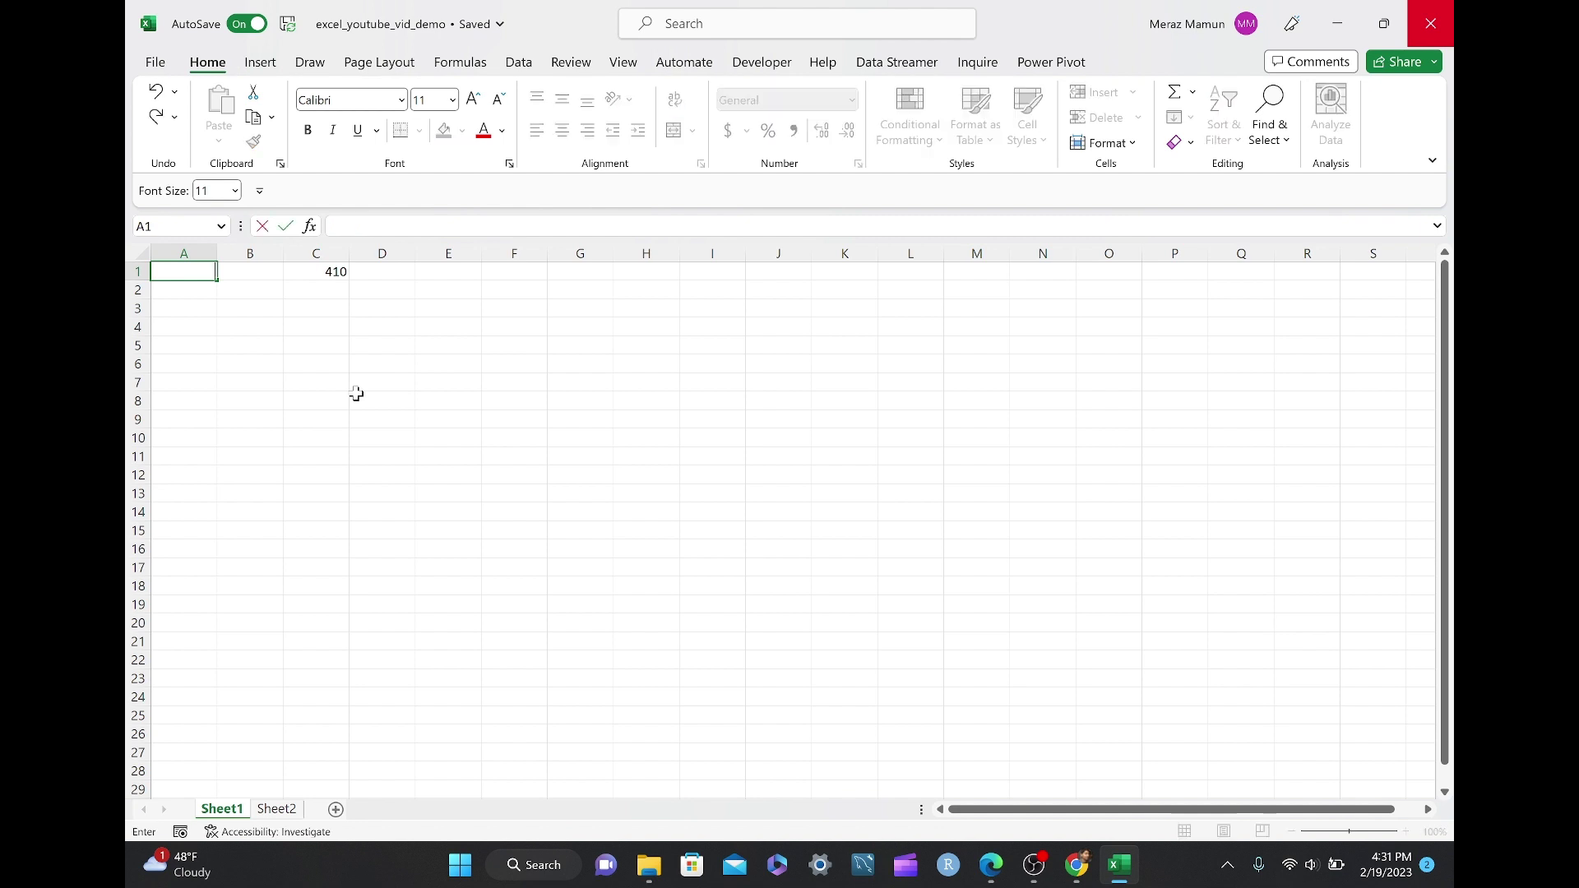
key("Right")
key("Right")
key("Delete")
key("Left")
key("Left")
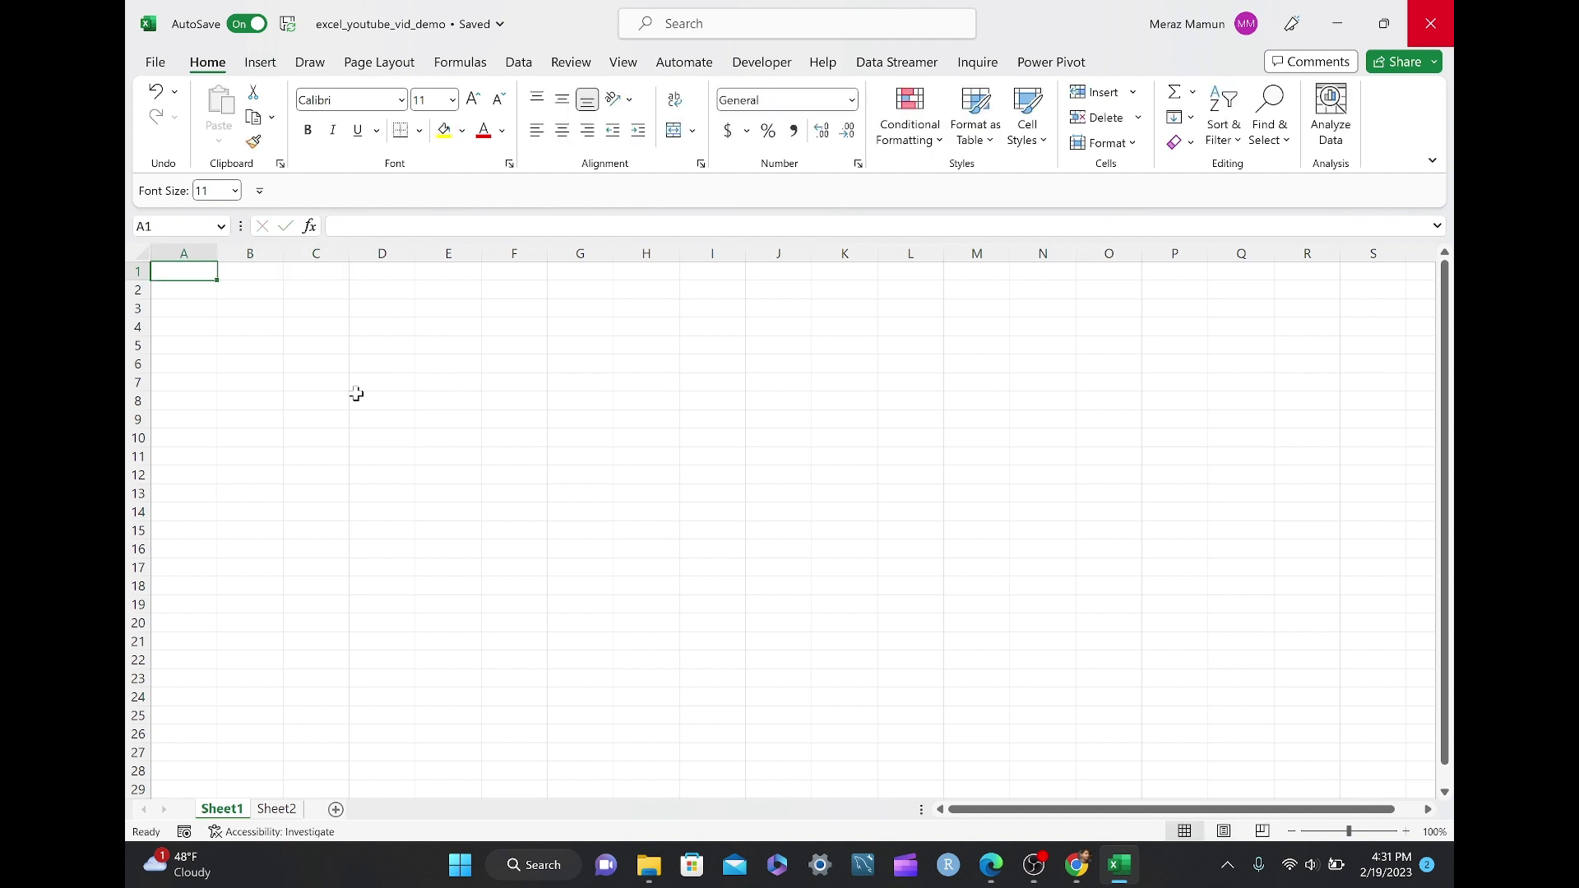
Step: Enter =RANDBETWEEN(1,1000) in A1 via autocomplete, now showing 774
type("=randbet")
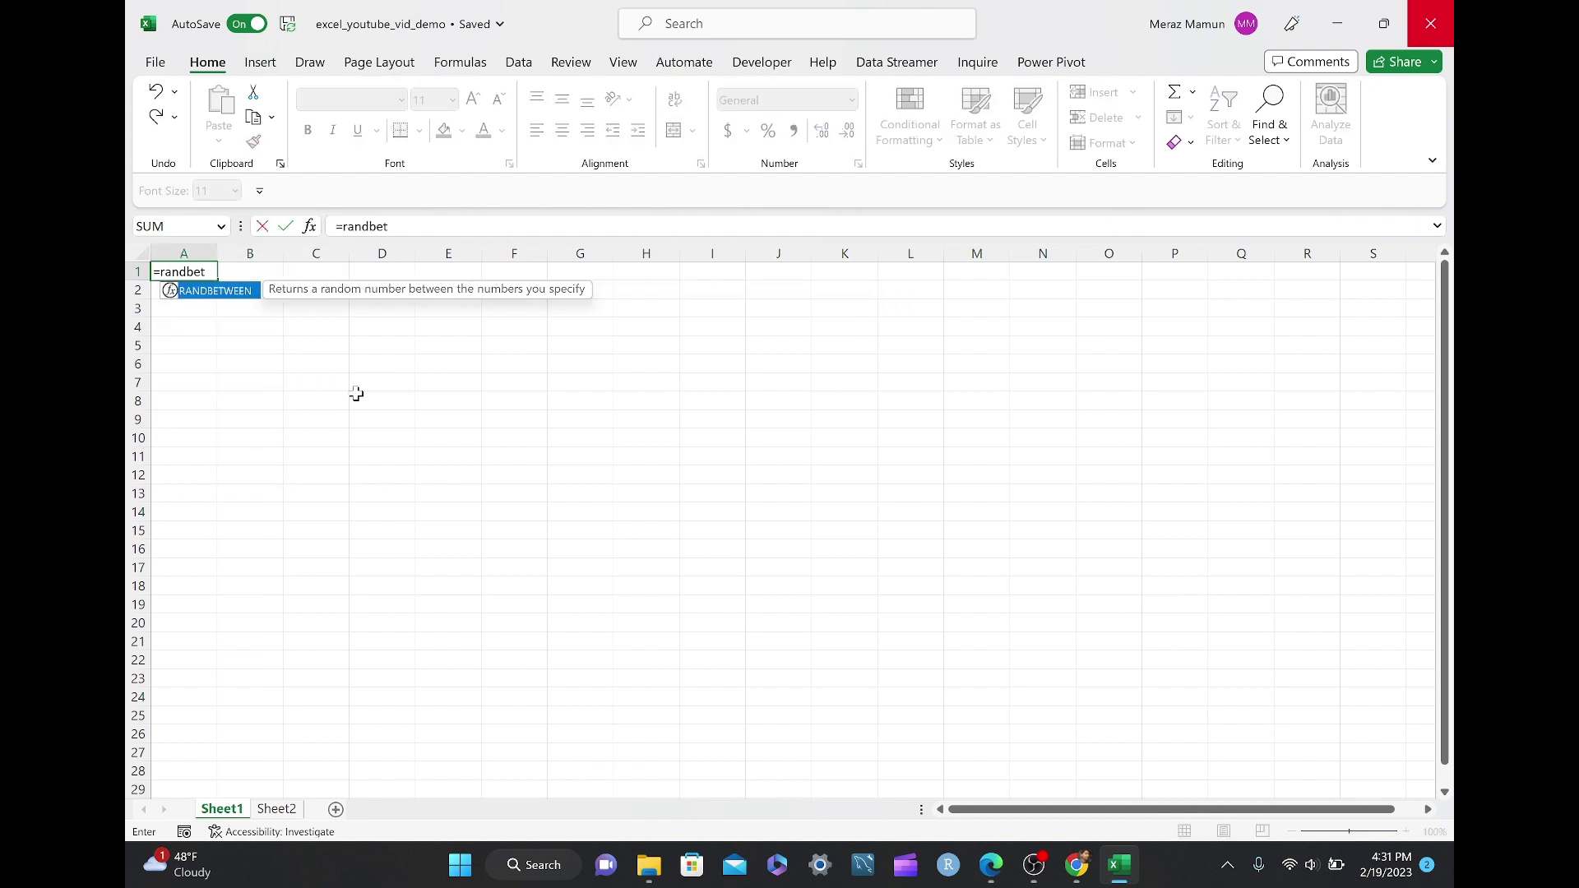
key("Tab")
type("1,1000")
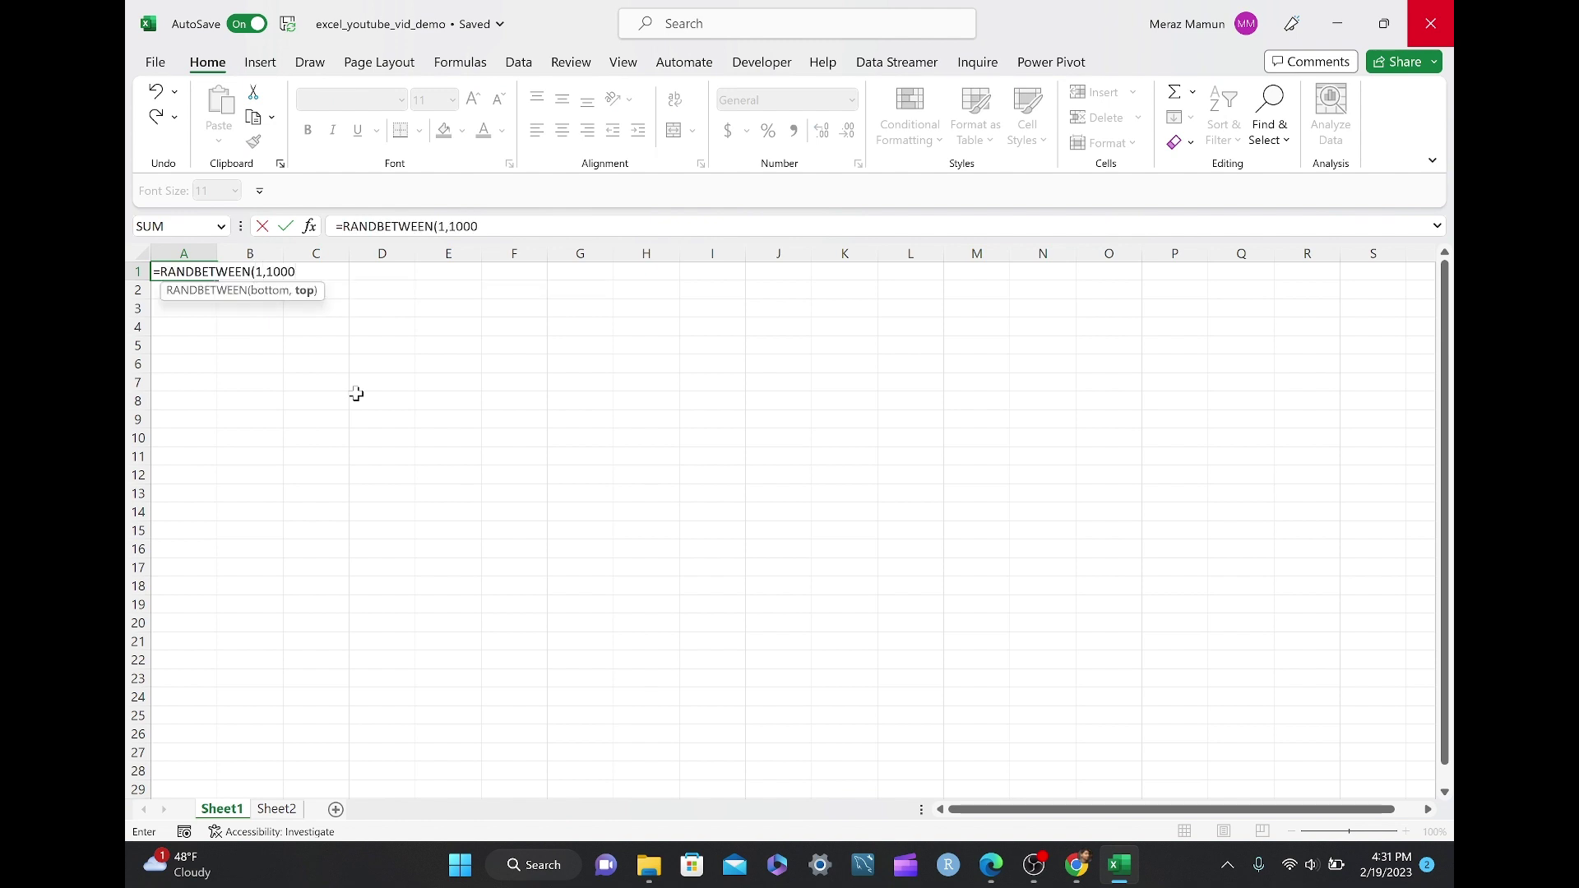
key("Return")
key("Up")
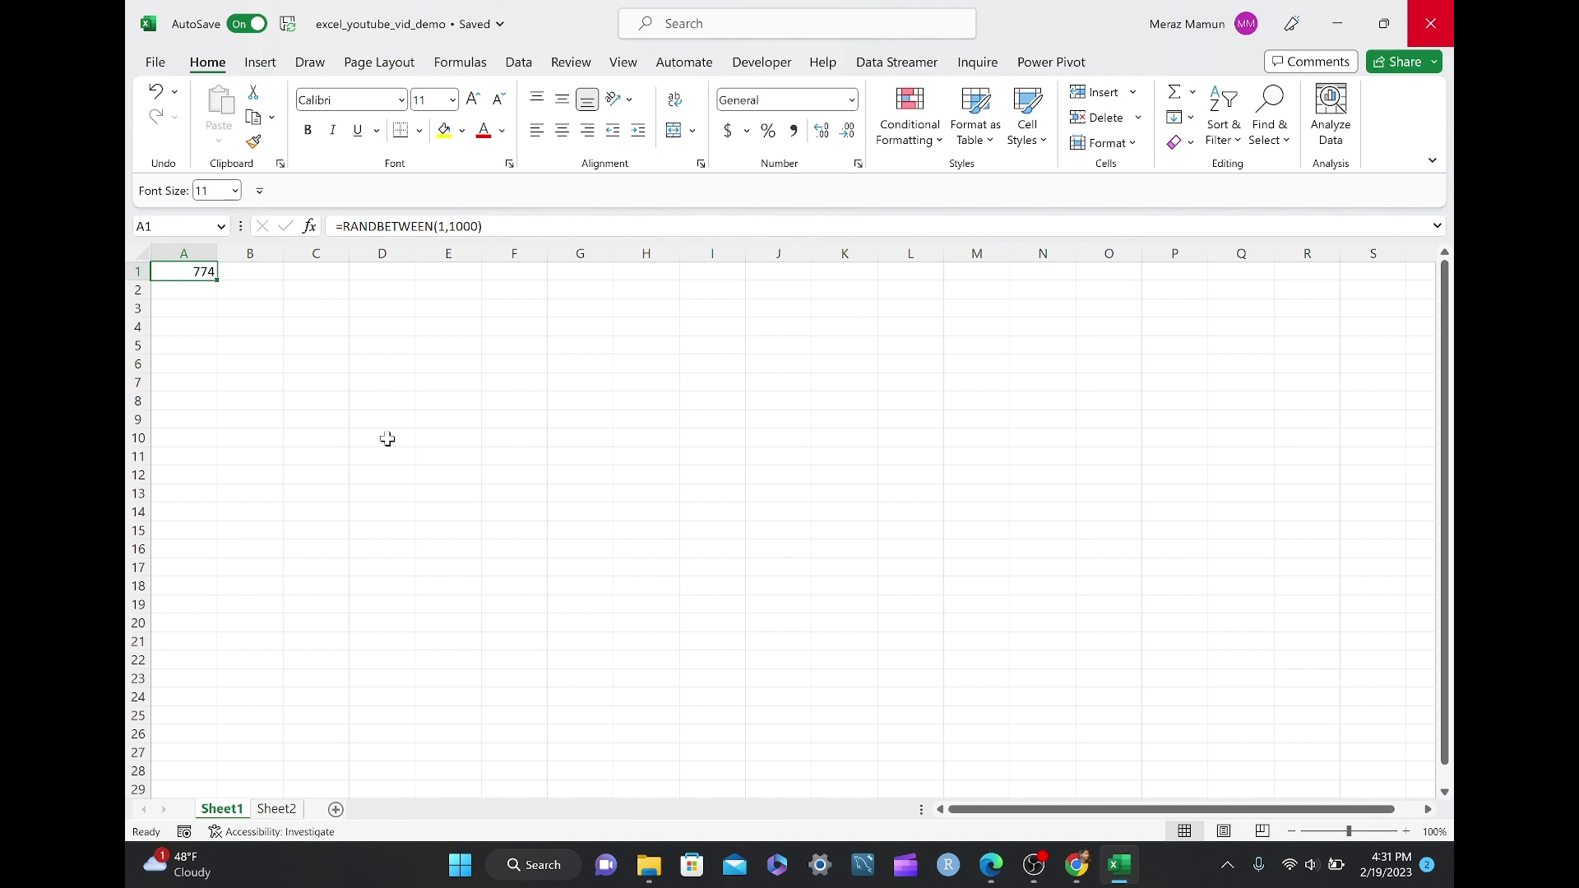
Step: Copy A1 and paste only its value, 84, into C1 through Home > Paste > Paste Values
right_click(199, 272)
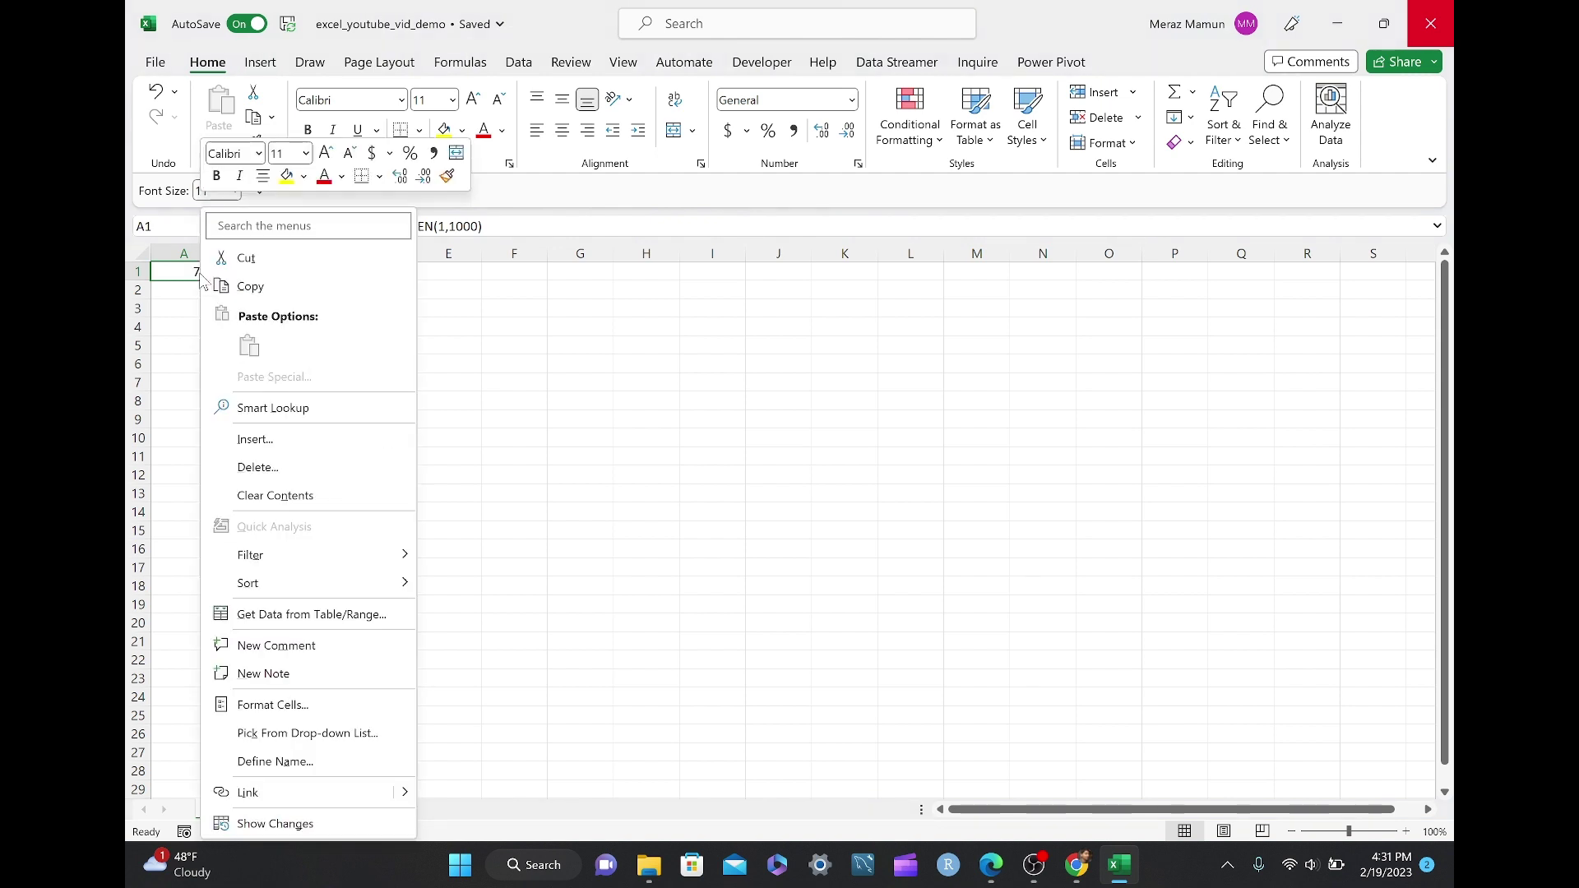
left_click(248, 287)
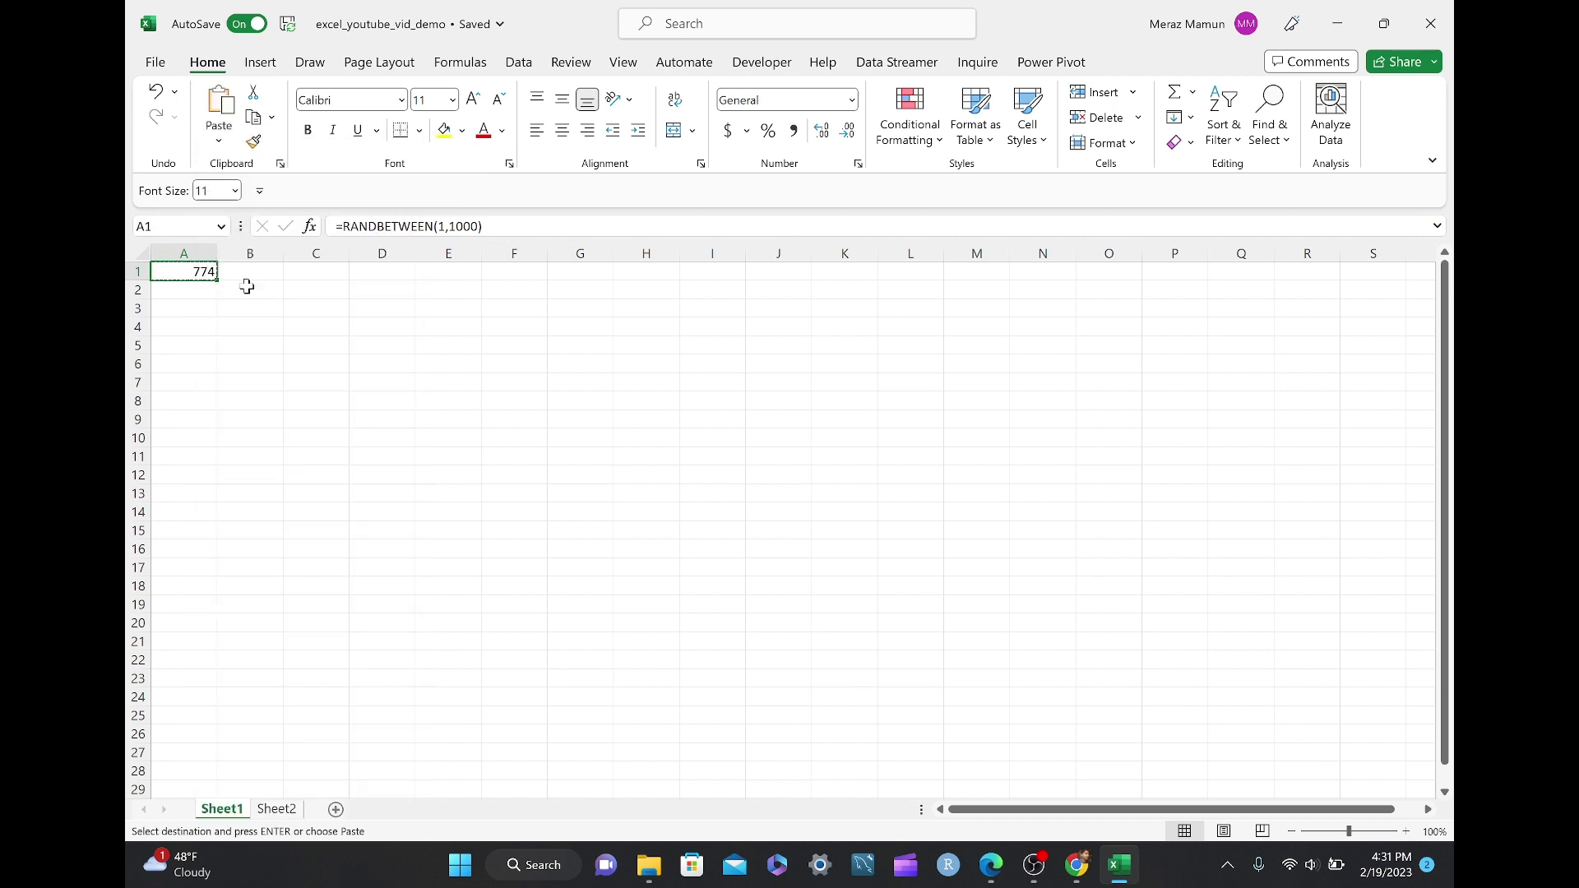
left_click(305, 276)
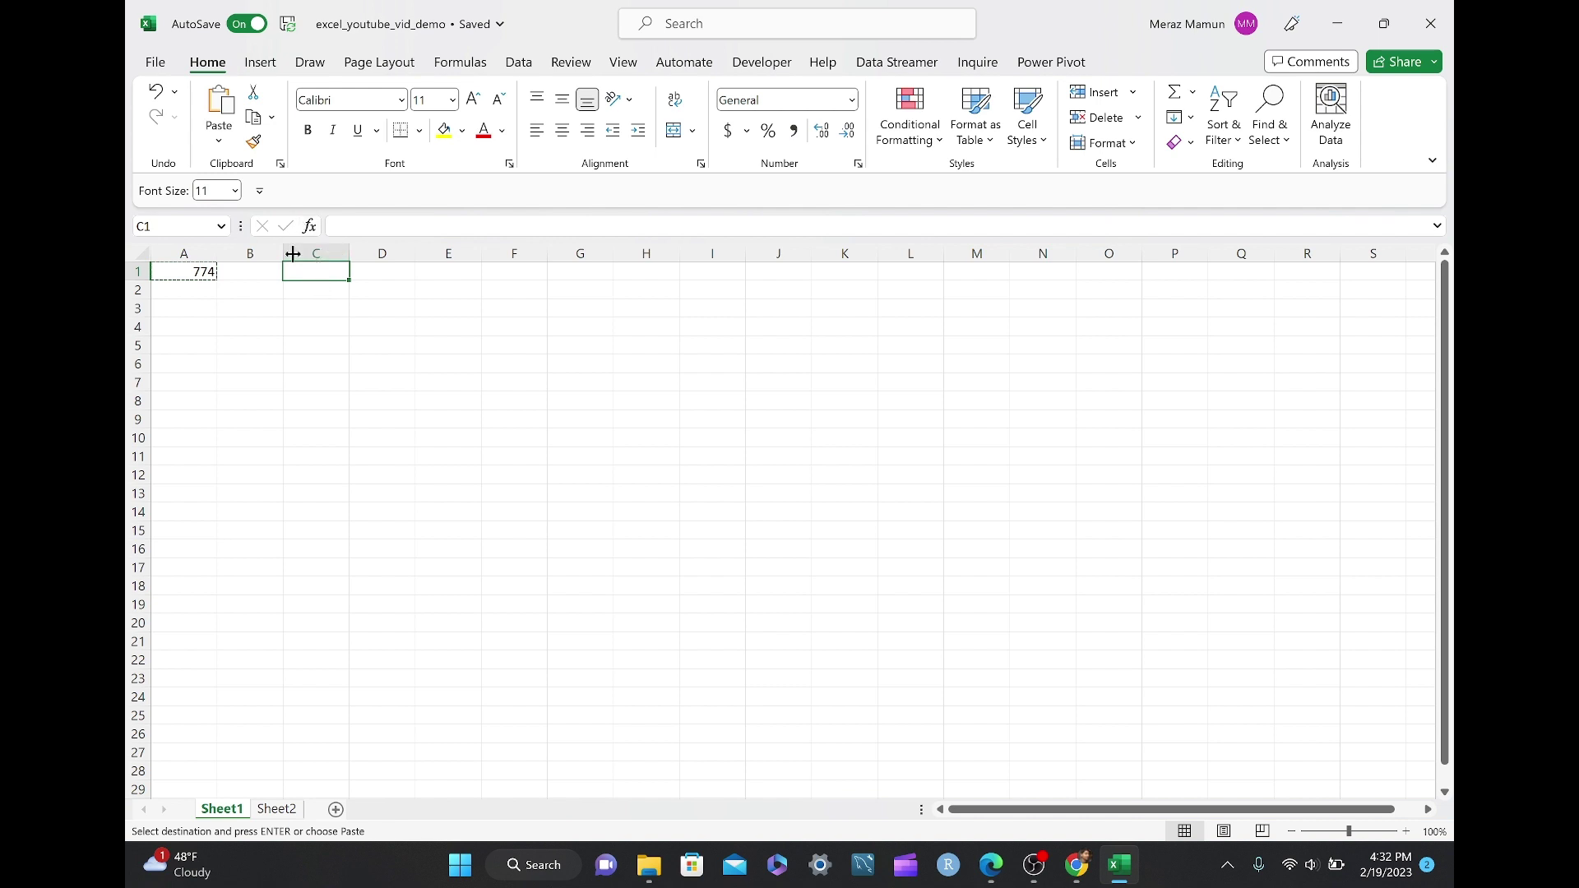
left_click(220, 138)
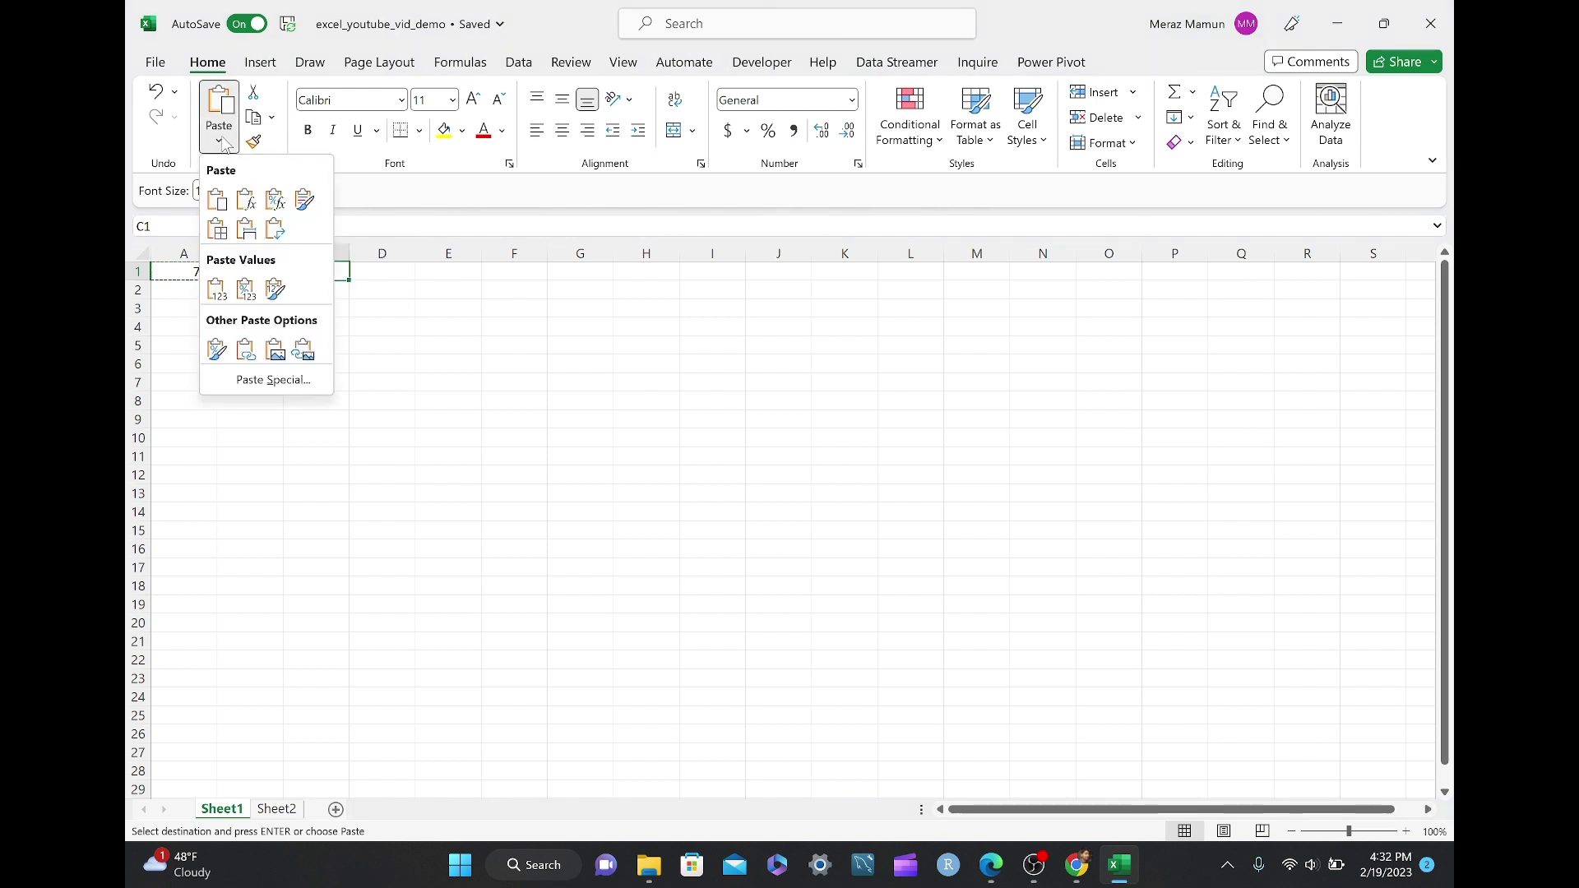
left_click(217, 289)
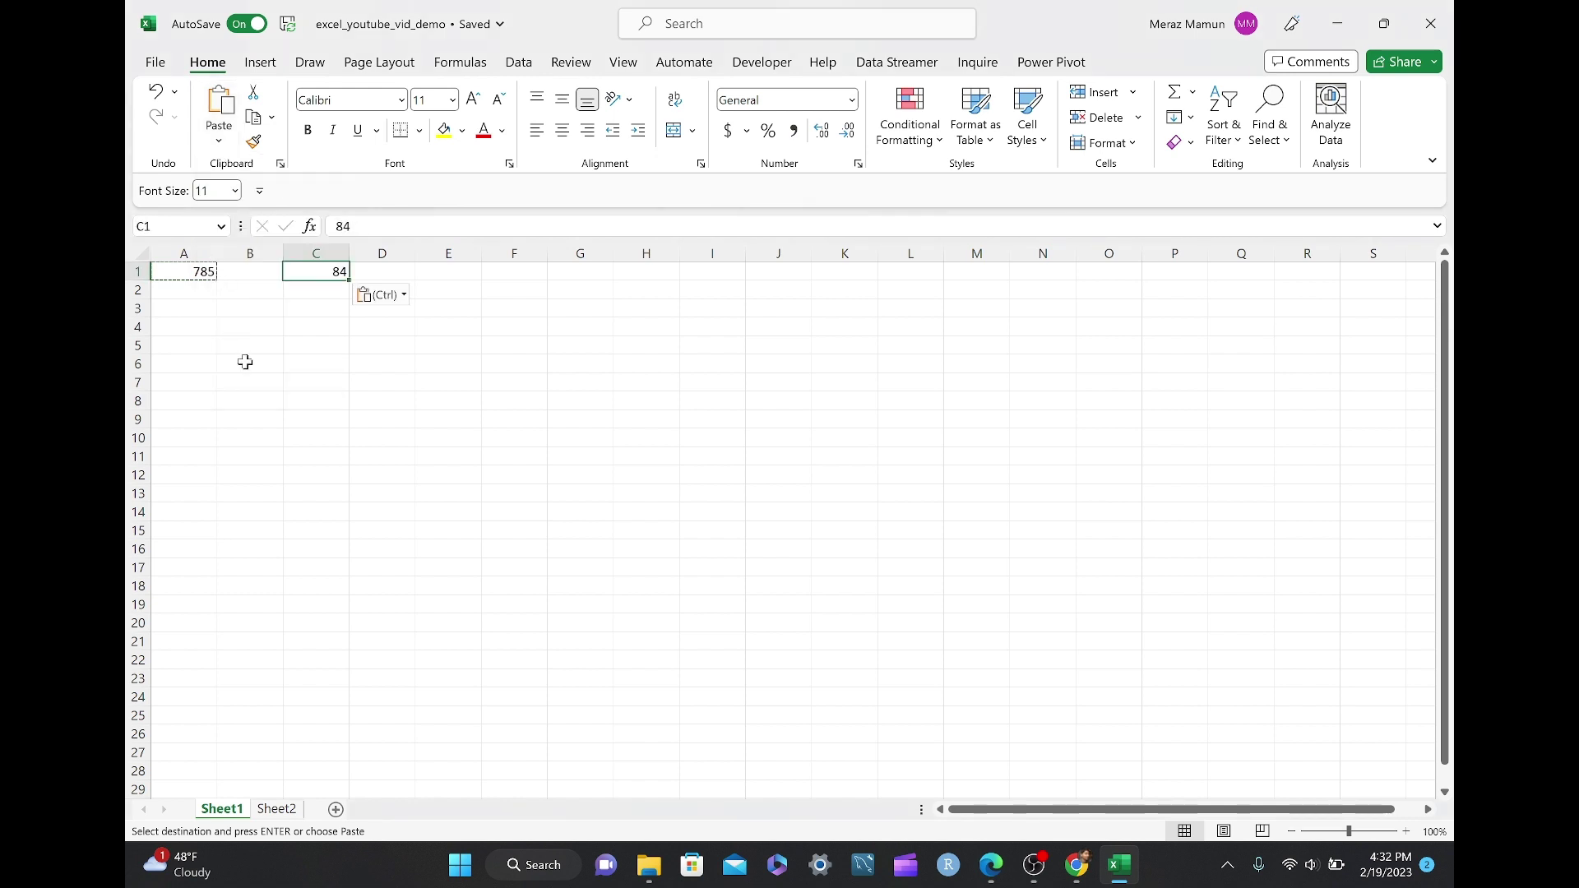
left_click(319, 289)
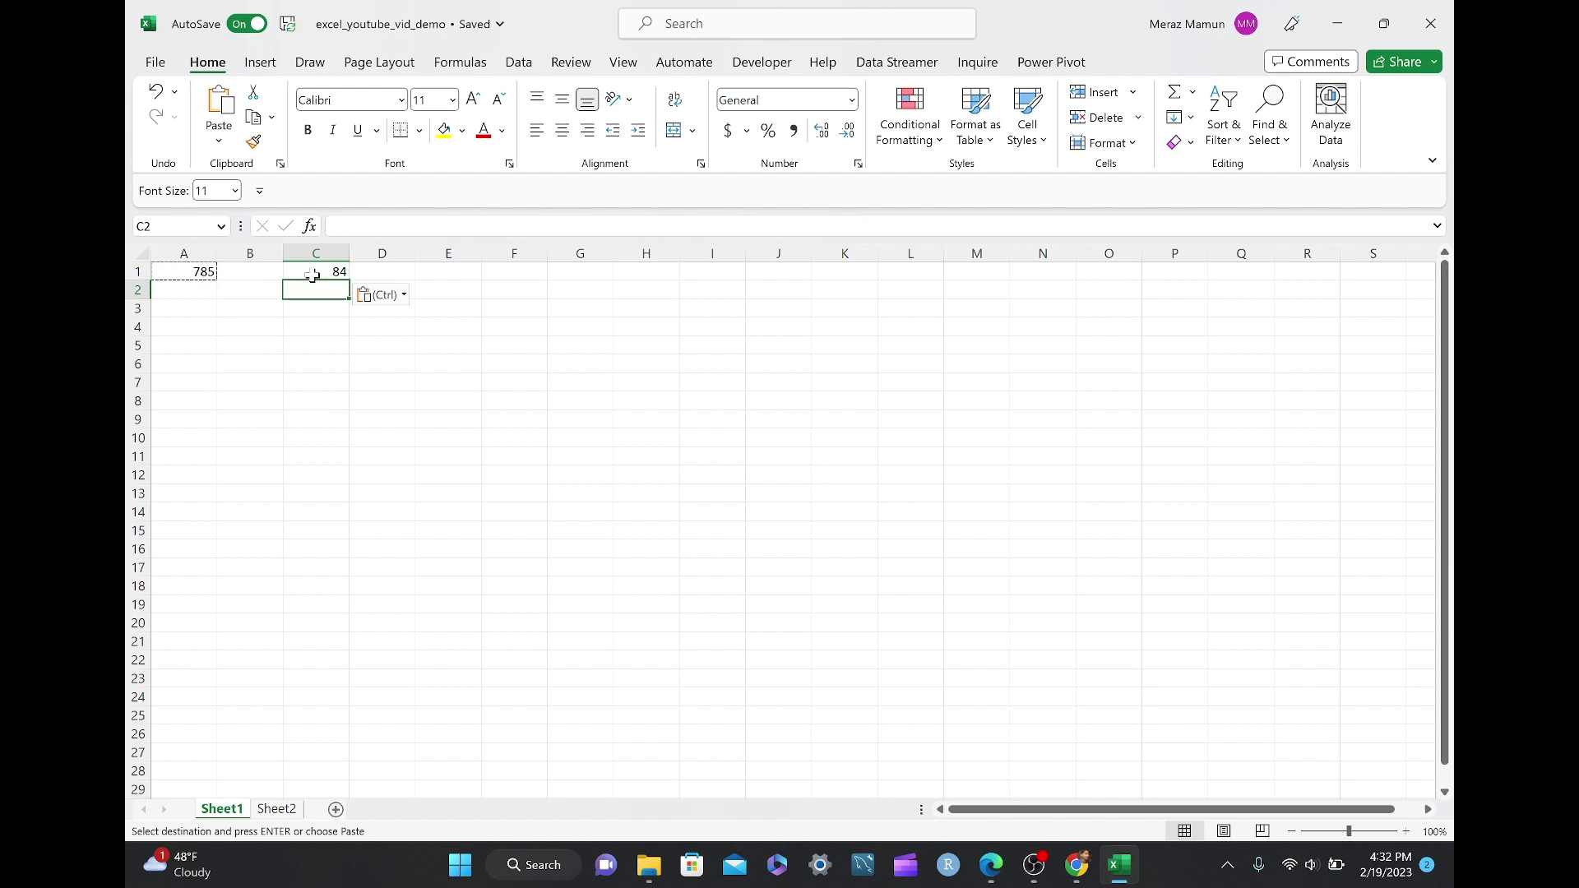
left_click(314, 271)
key("Escape")
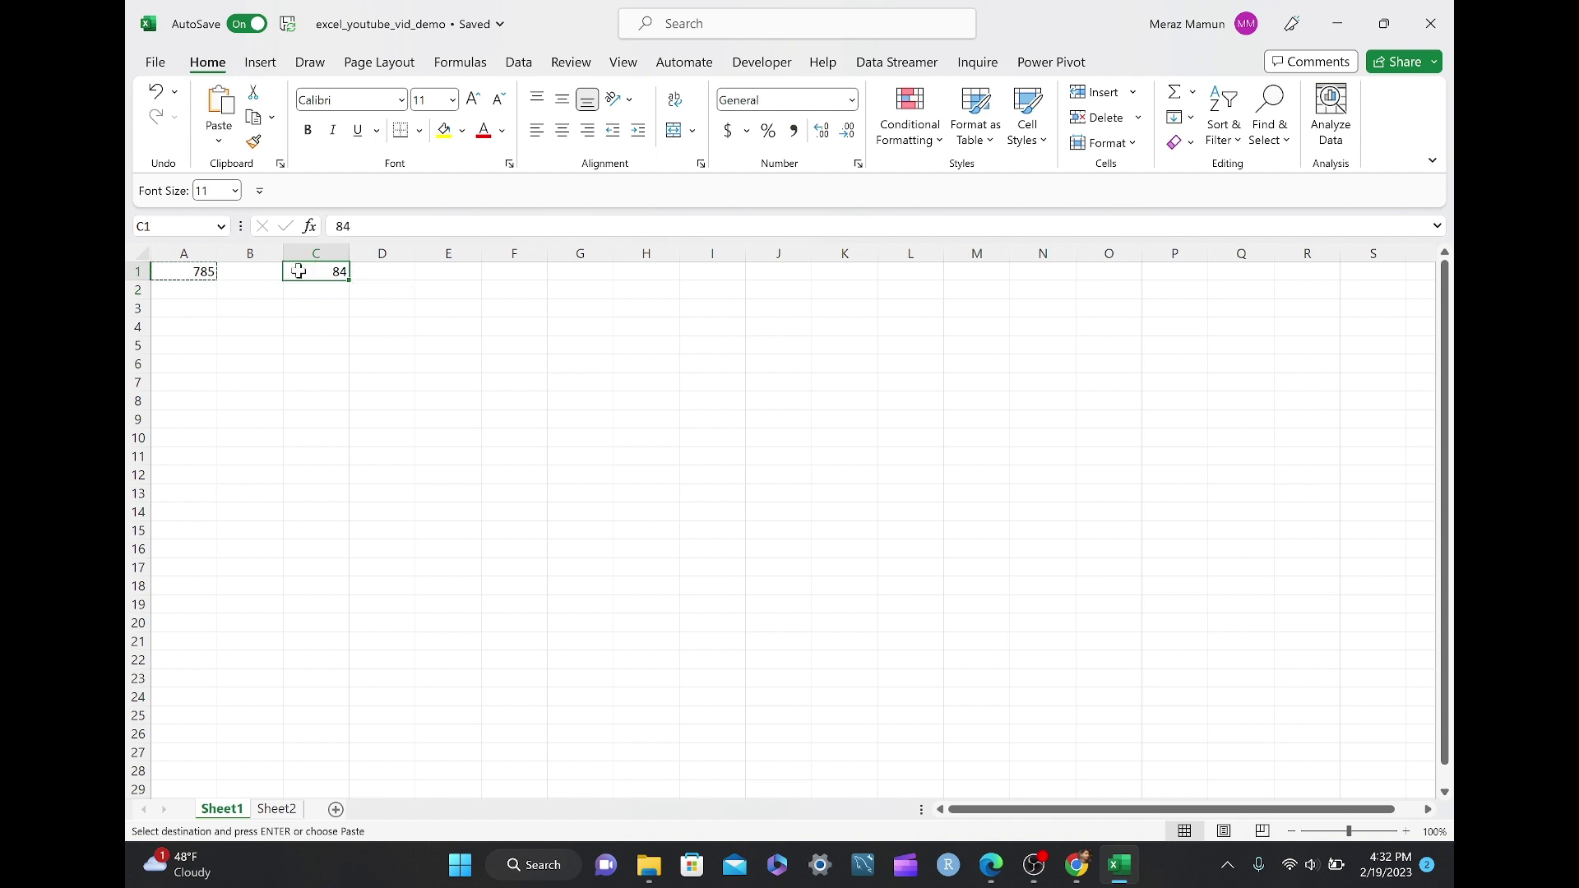
key("Delete")
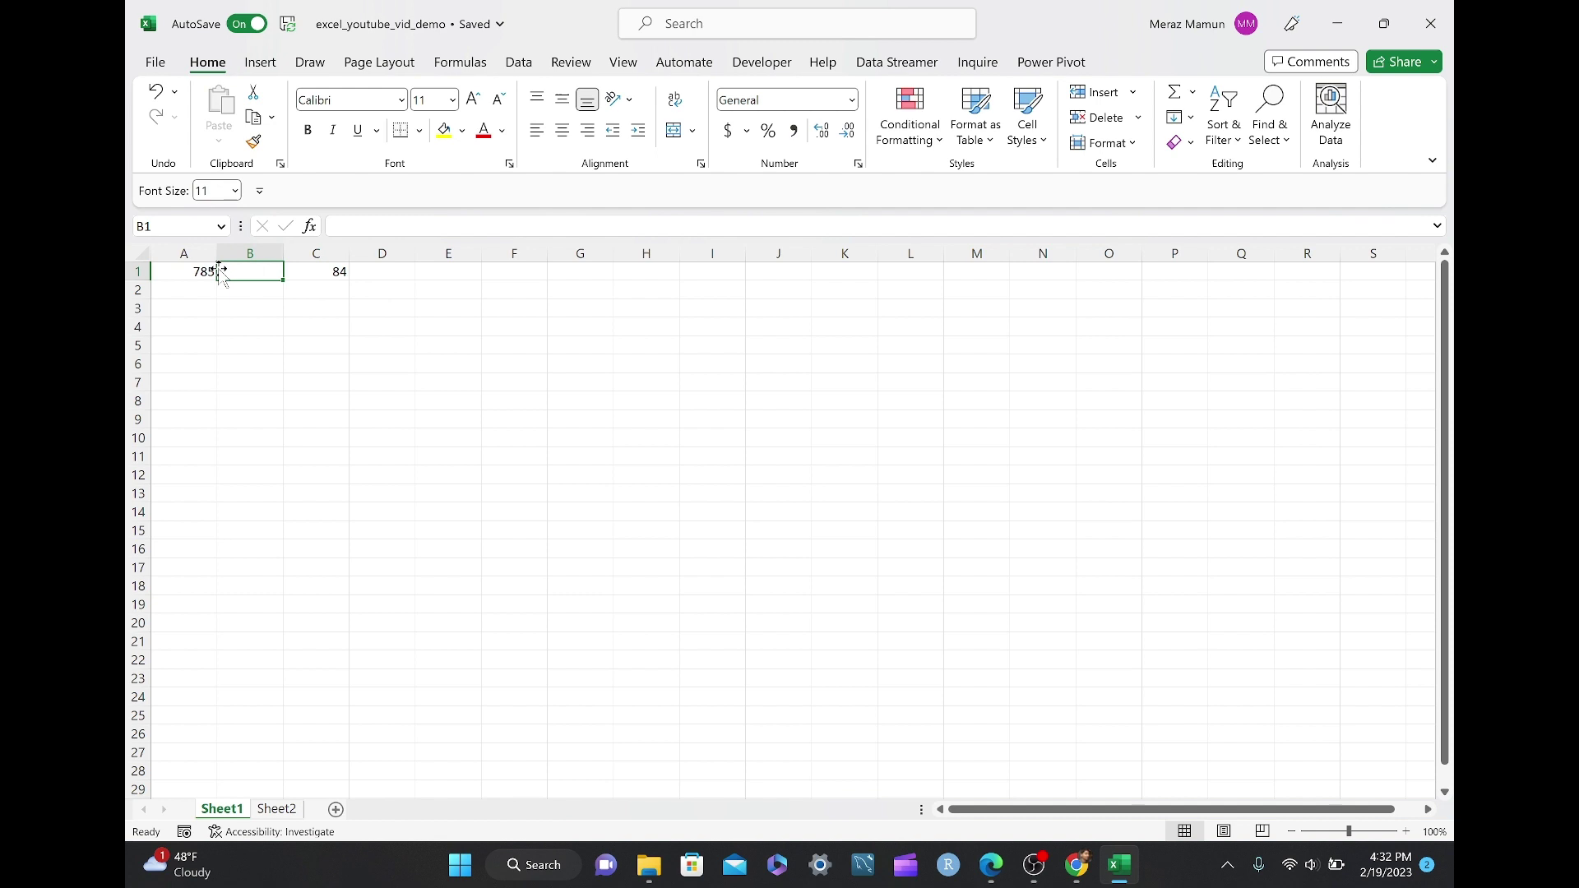
left_click(201, 271)
left_click(341, 271)
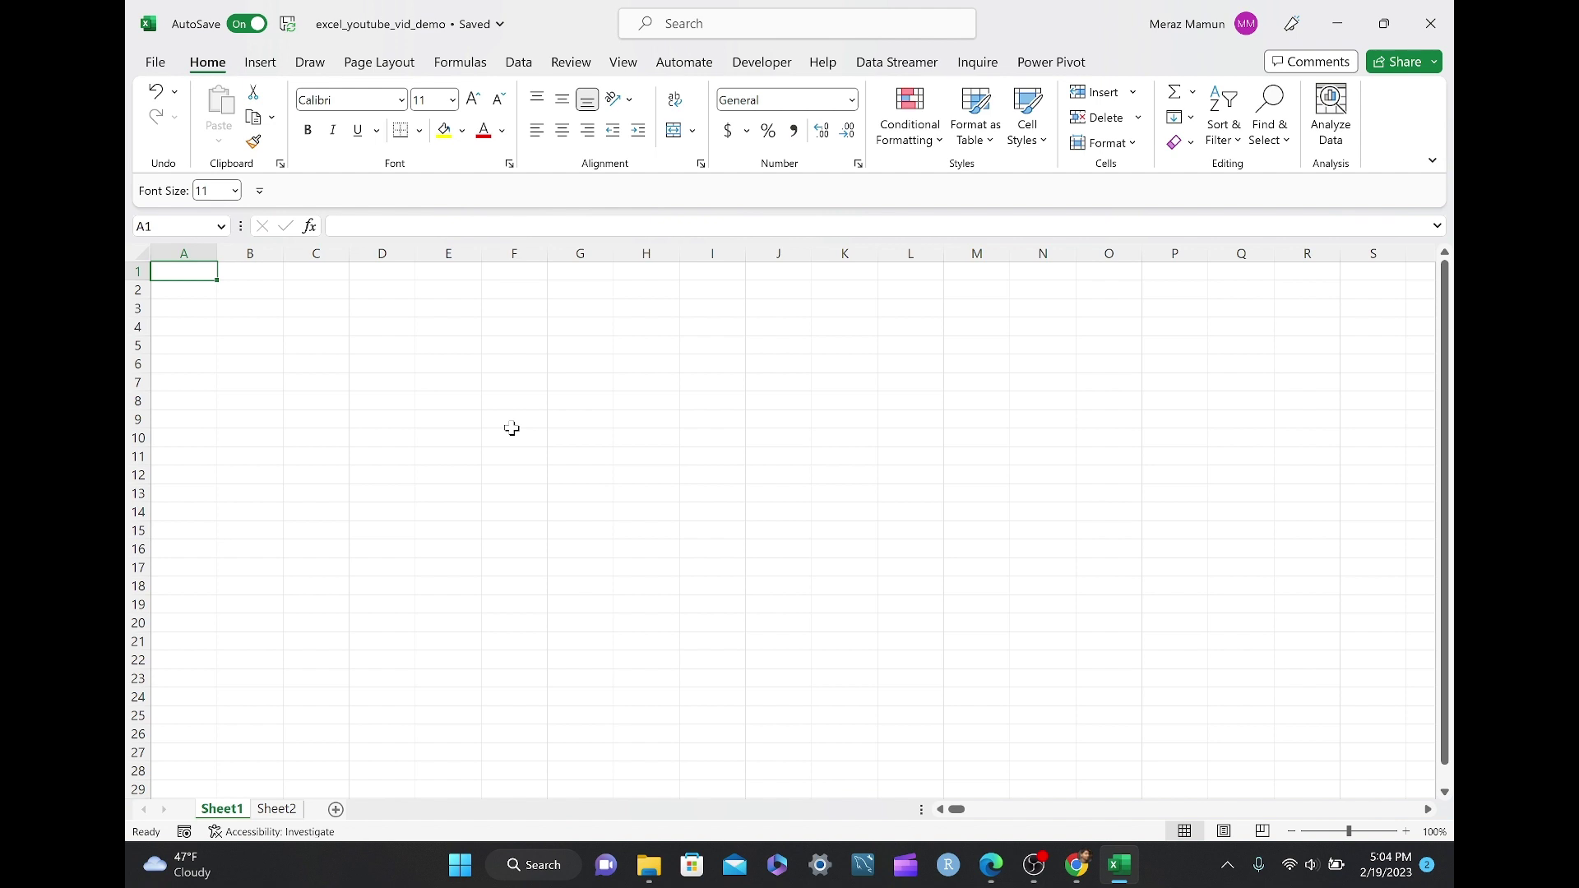
Step: Enter =RANDBETWEEN(1,1000) in A1 and fill it down through A20 with Ctrl+D
type("=ra")
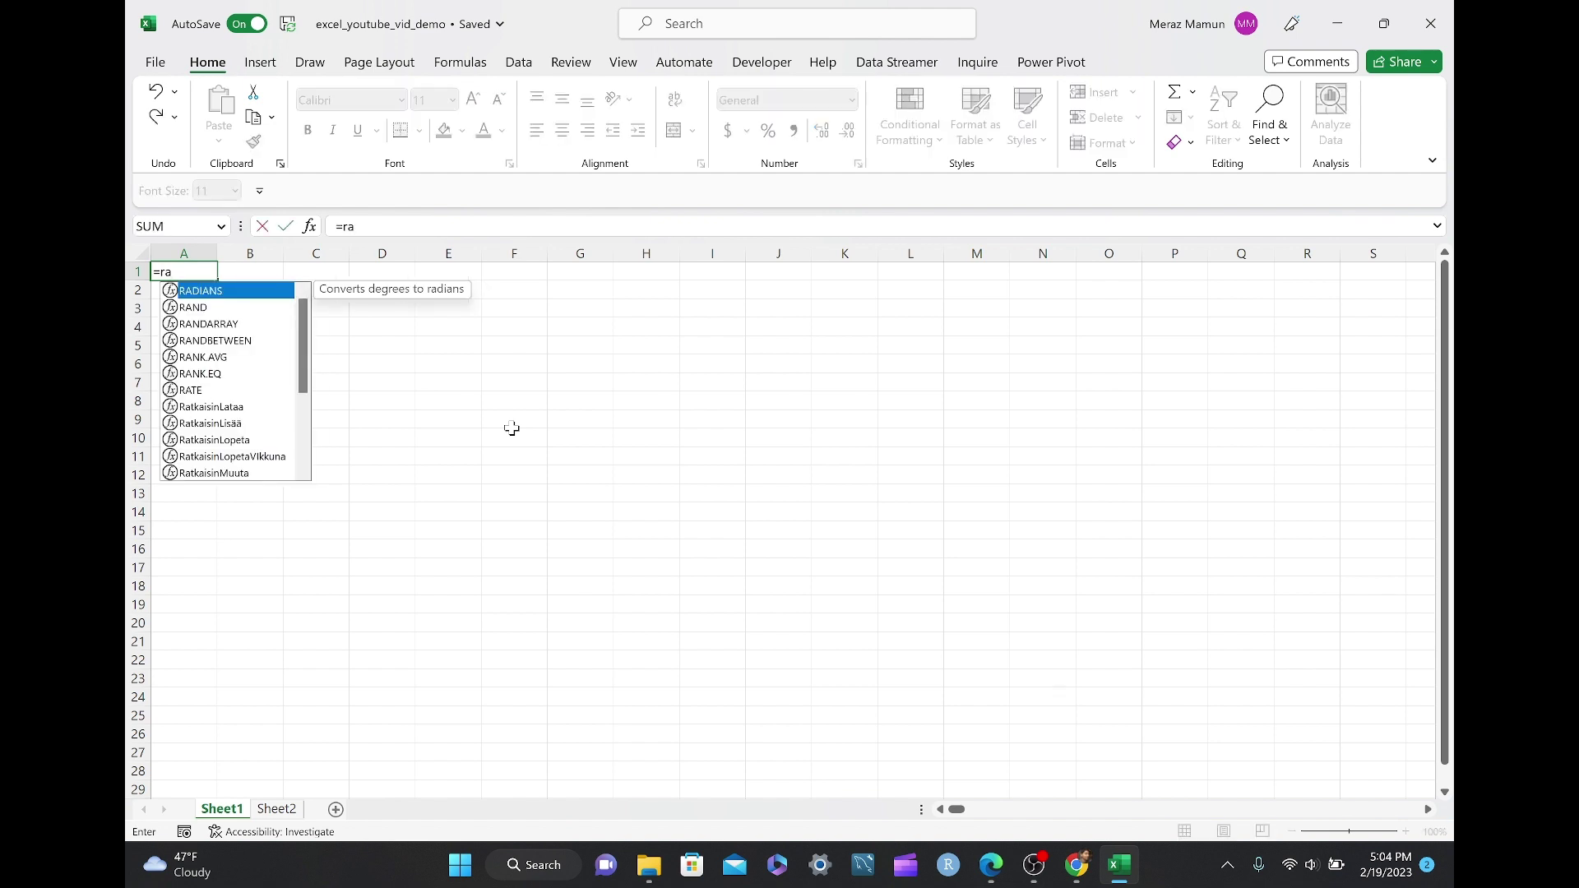
type("ndbetw")
key("Tab")
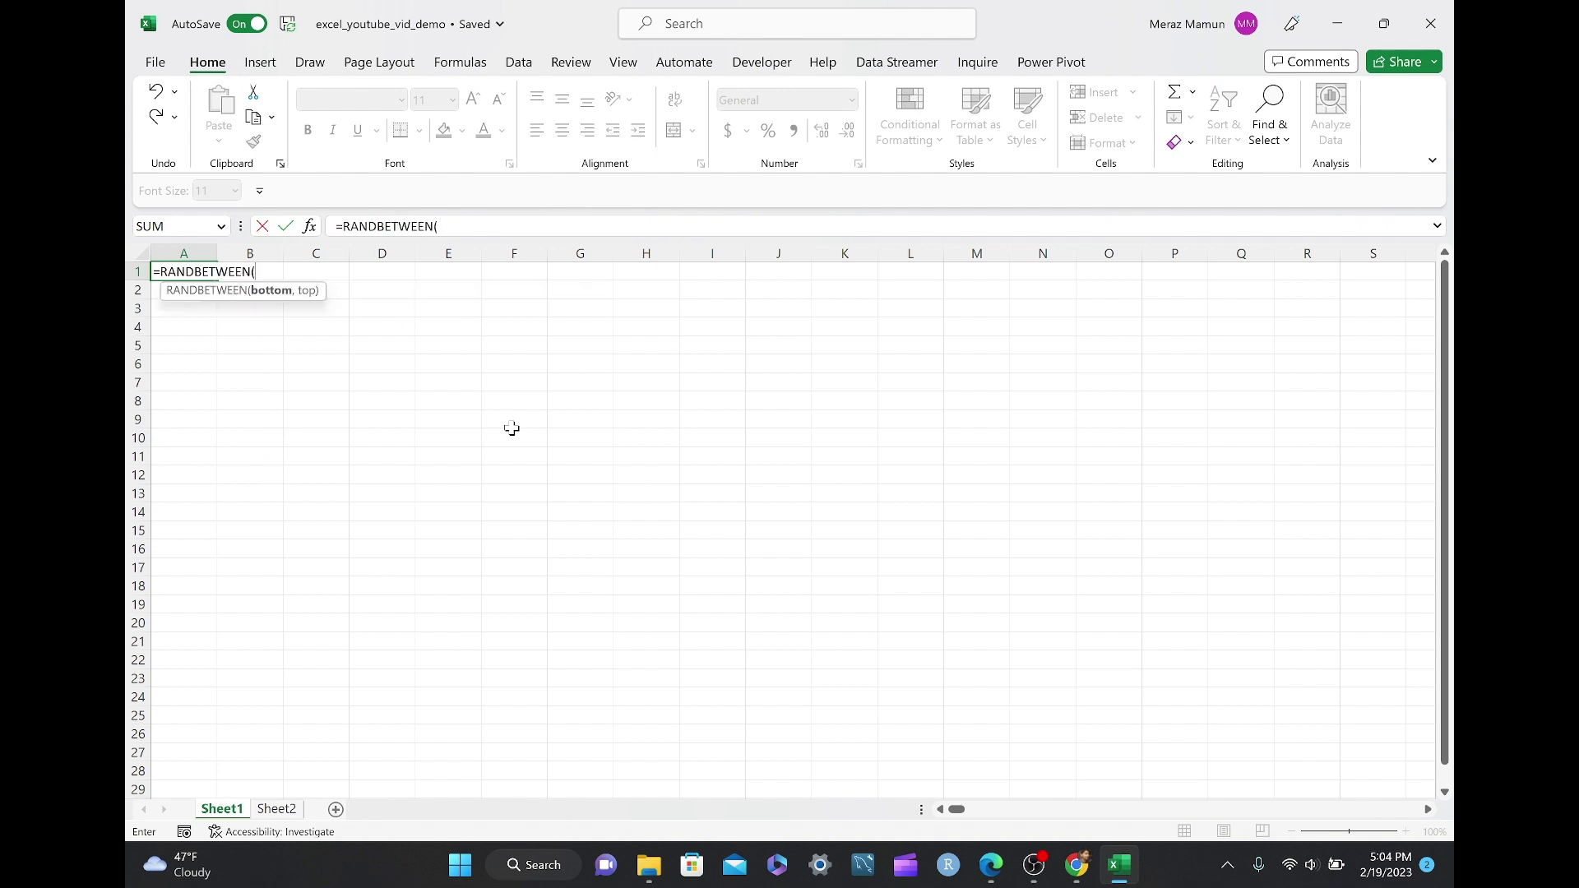
type("1,1000)")
key("ctrl+Return")
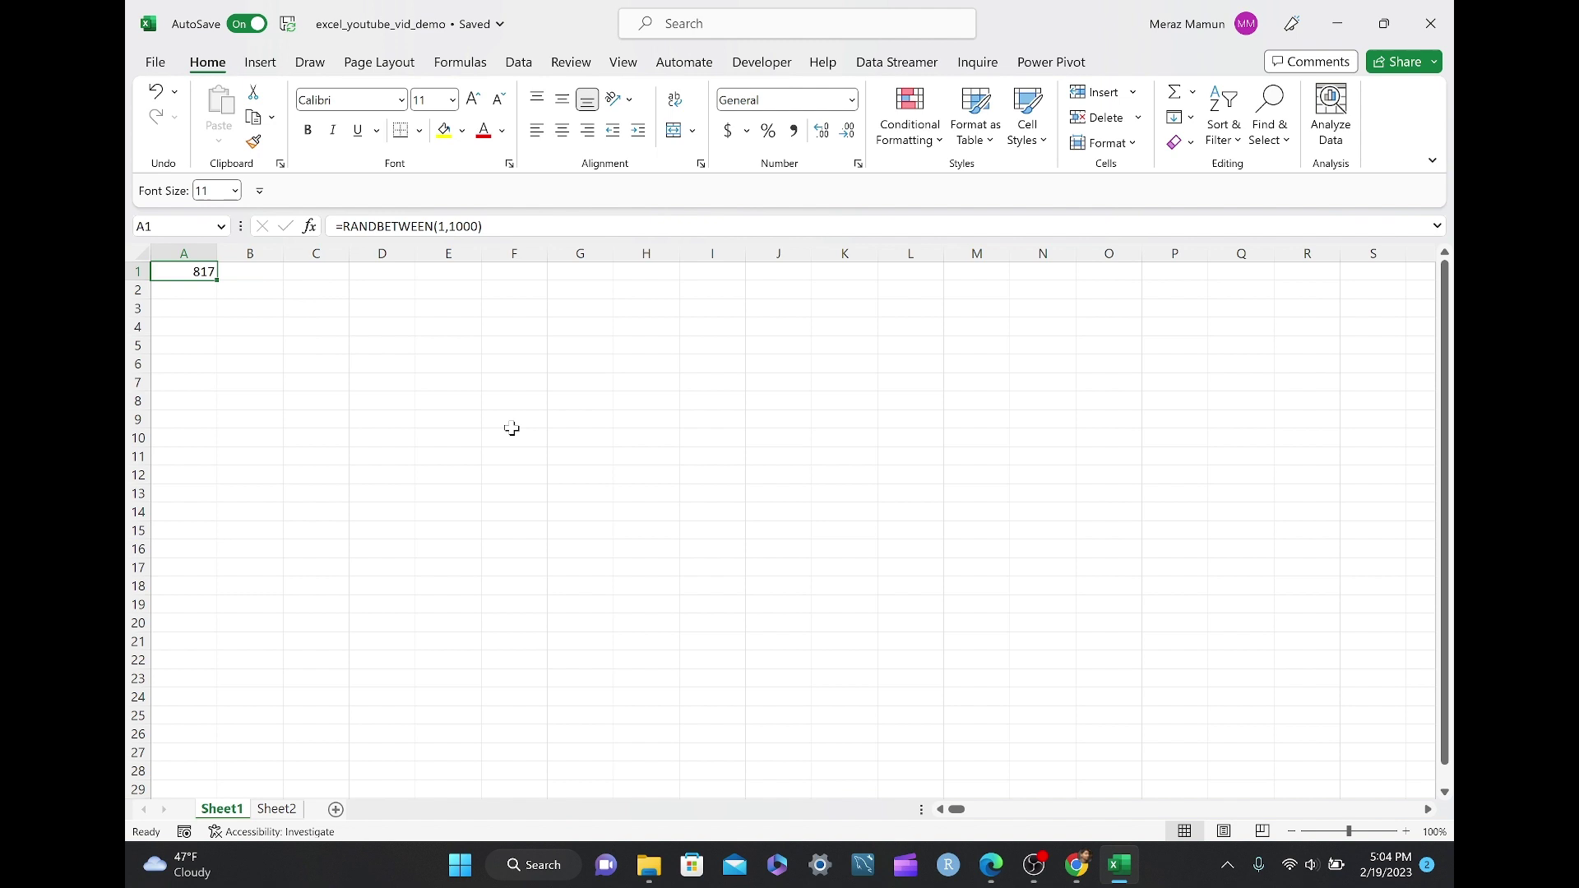
key("shift+Down")
key("shift+Down")
key("shift+Down")
key("shift+Down")
key("shift+Down")
key("shift+Down")
key("shift+Down")
key("shift+Down")
key("shift+Down")
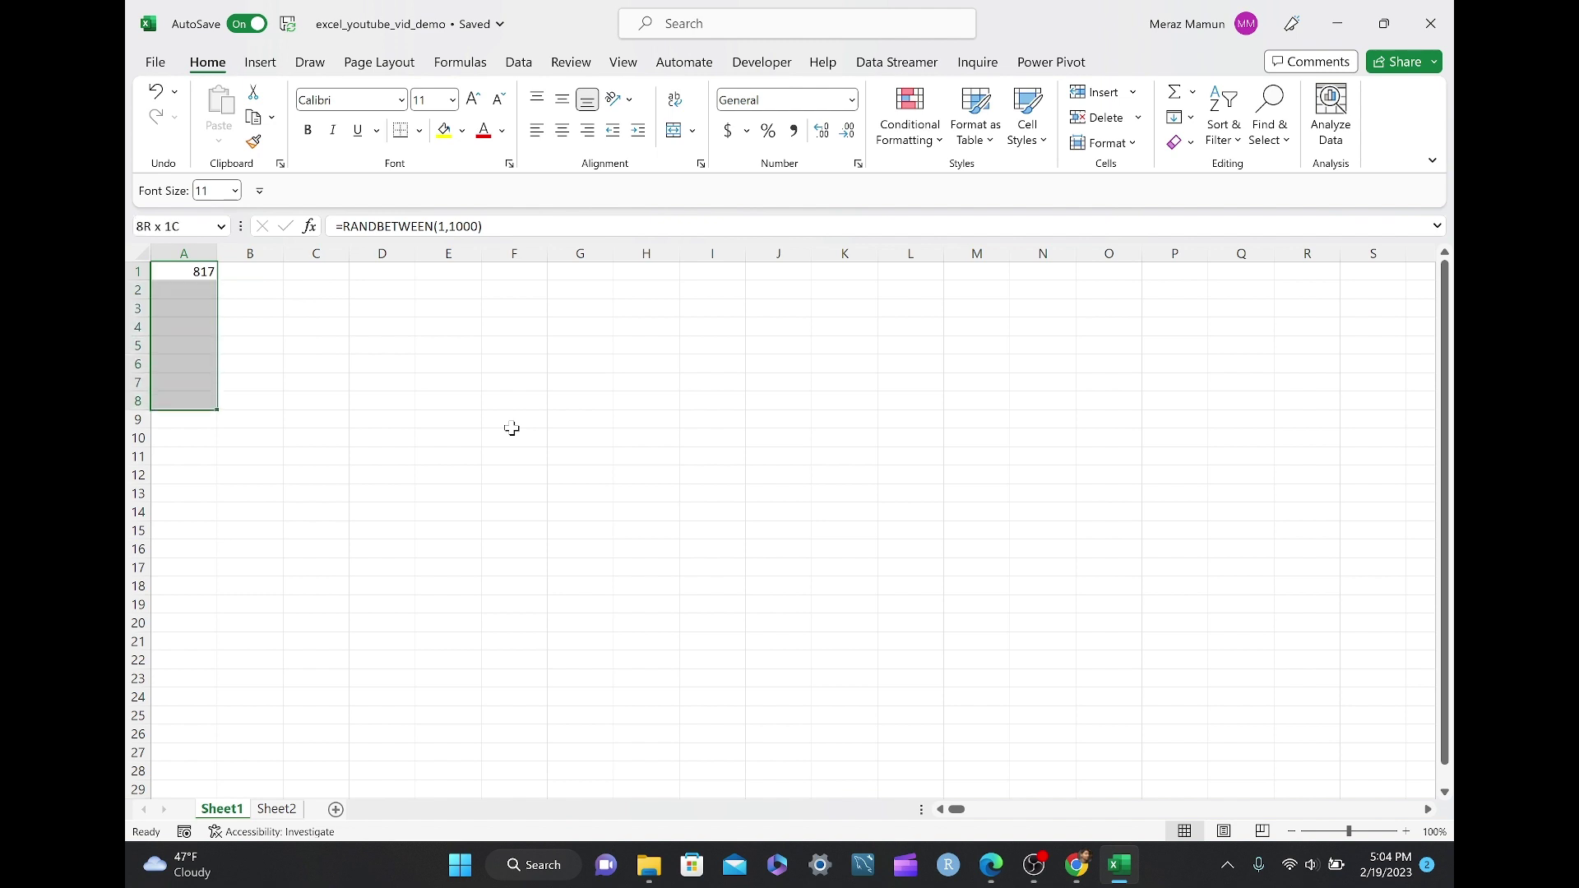
key("shift+Down")
key("shift+Down")
key("shift+Down")
key("shift+Down")
key("shift+Down")
key("shift+Down")
key("shift+Down")
key("shift+Down")
key("shift+Down")
key("shift+Down")
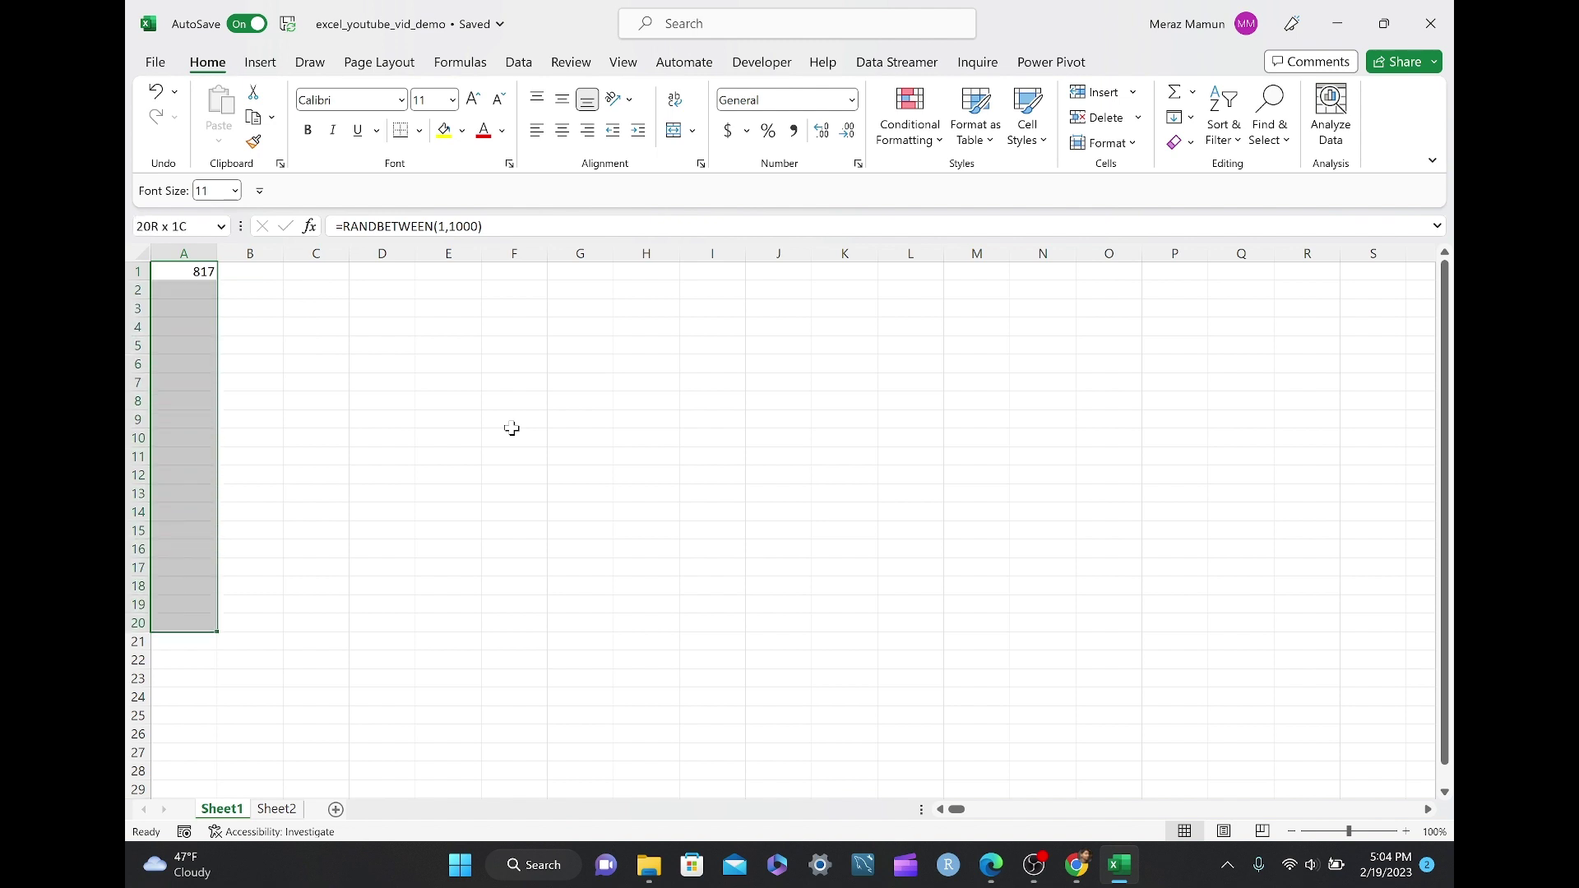
key("ctrl+d")
key("Right")
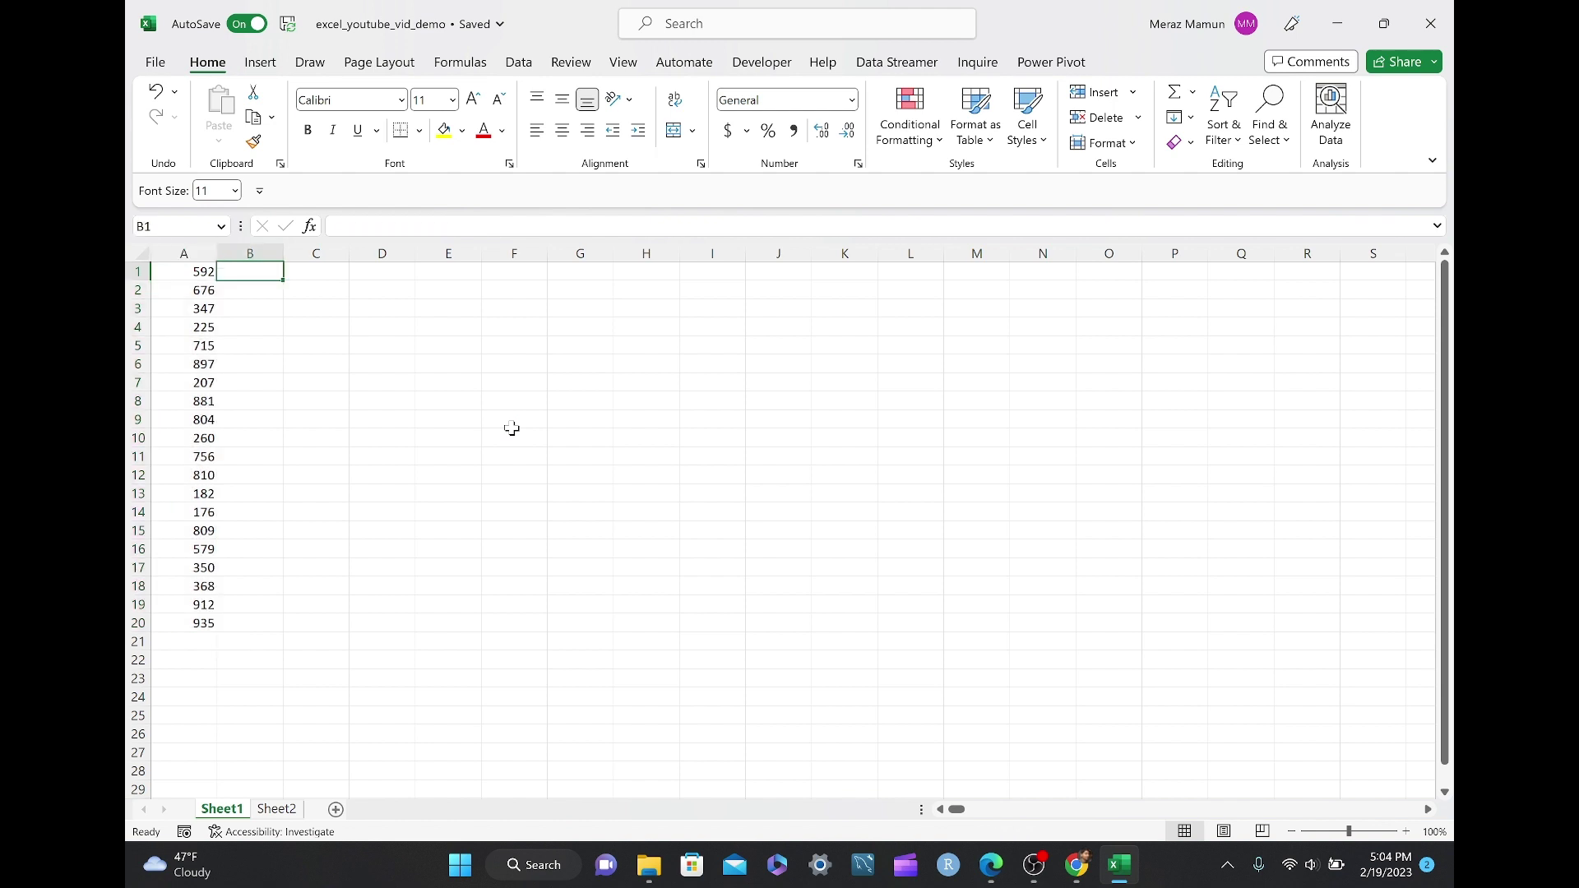
Step: Enter =IF(A1>=500,"BIG","SMALL") in B1, then select B1 down column B
key("Left")
key("Down")
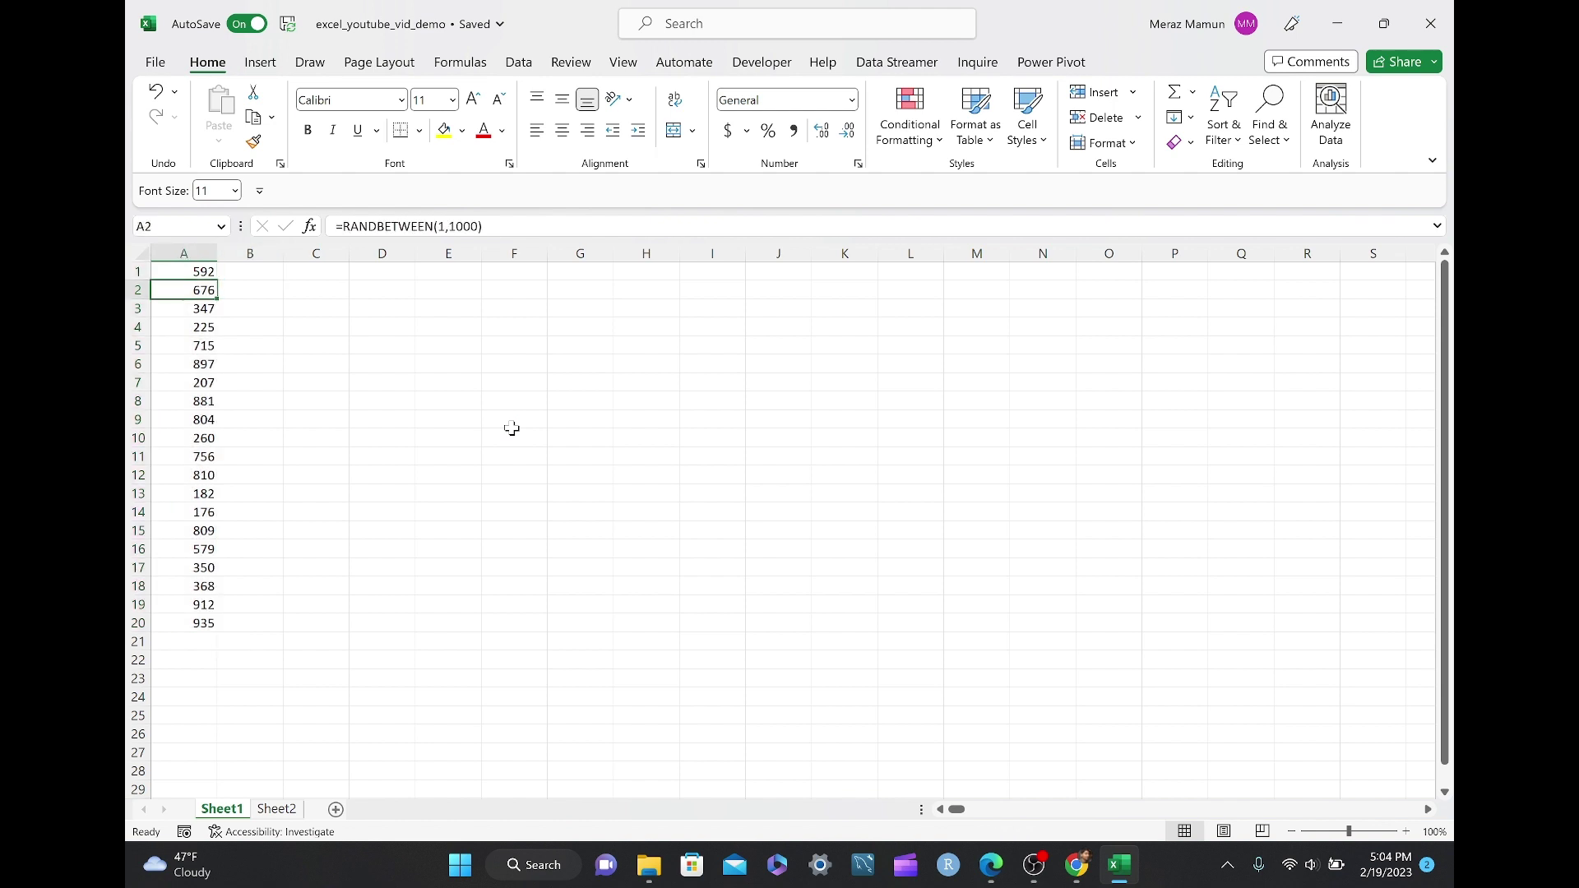
key("Down")
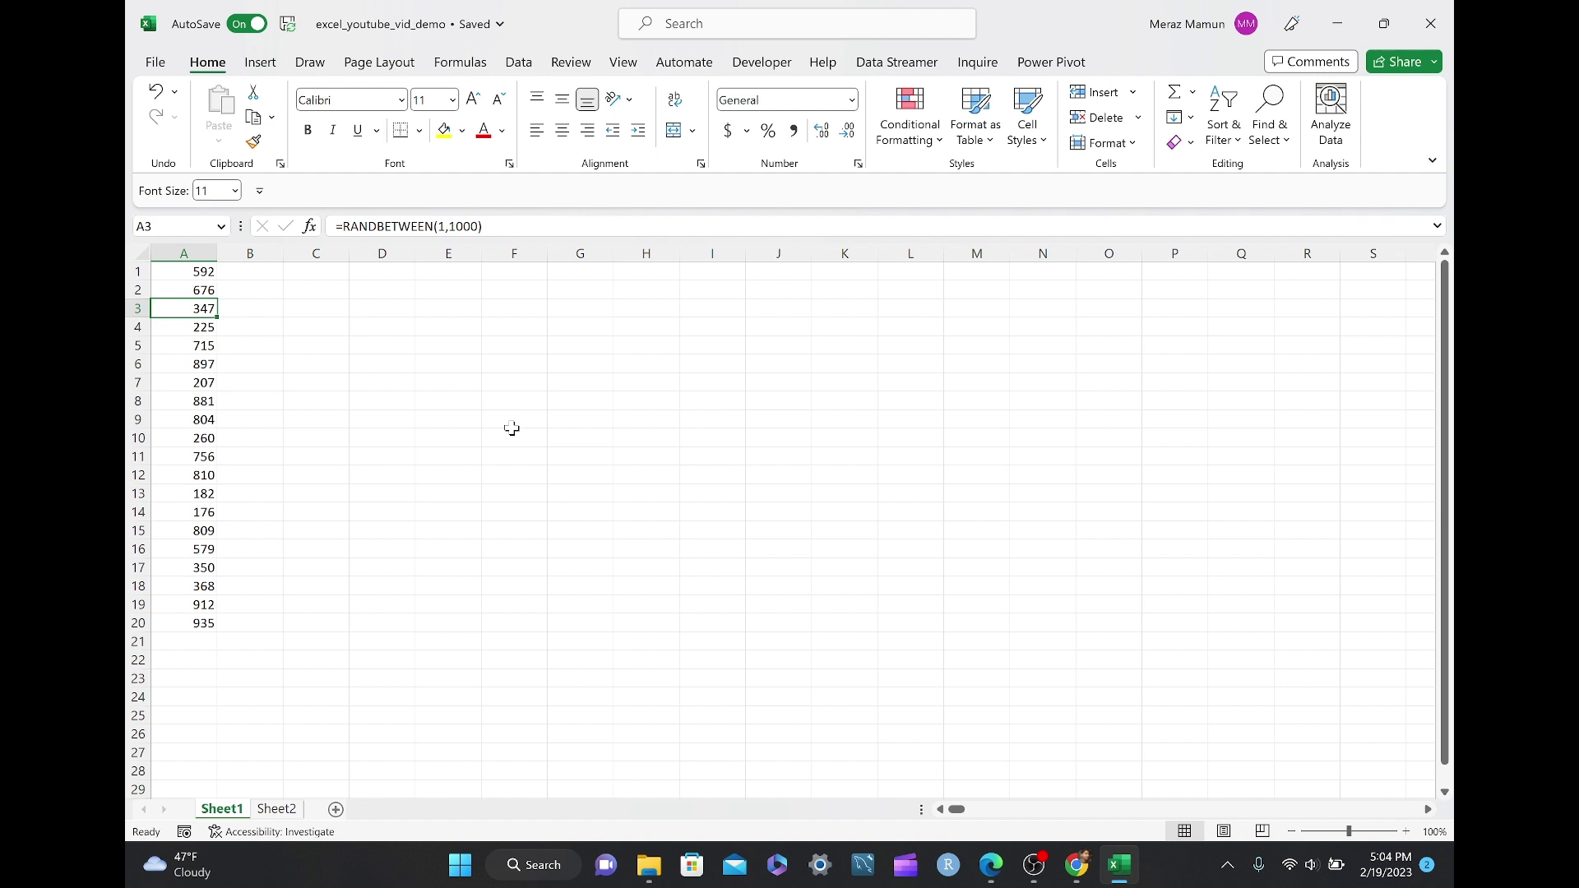
key("Right")
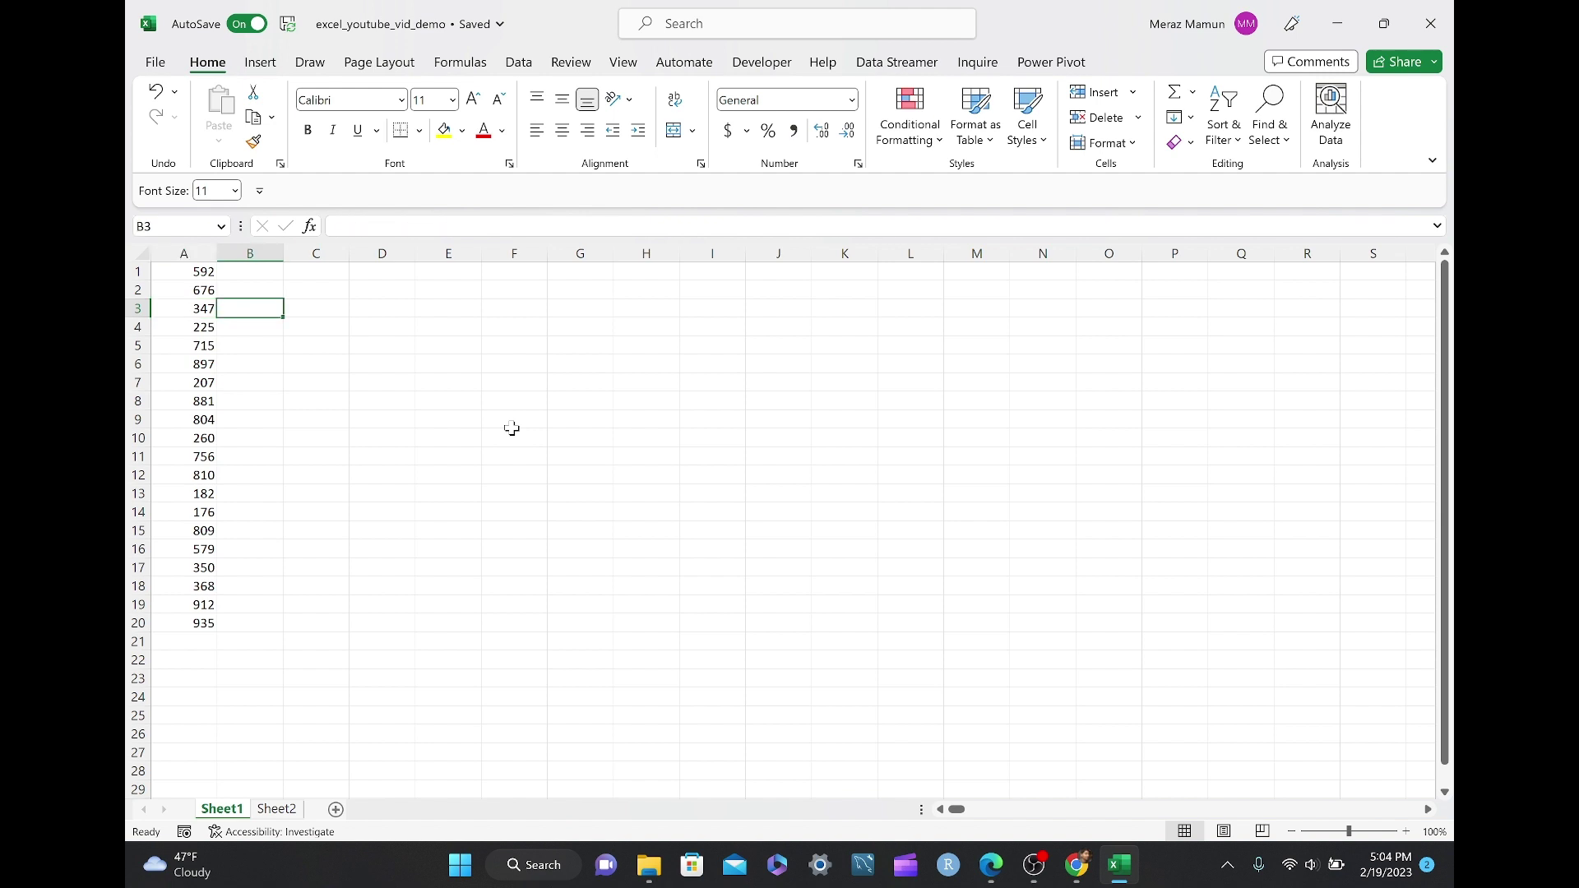
key("Up")
key("Up")
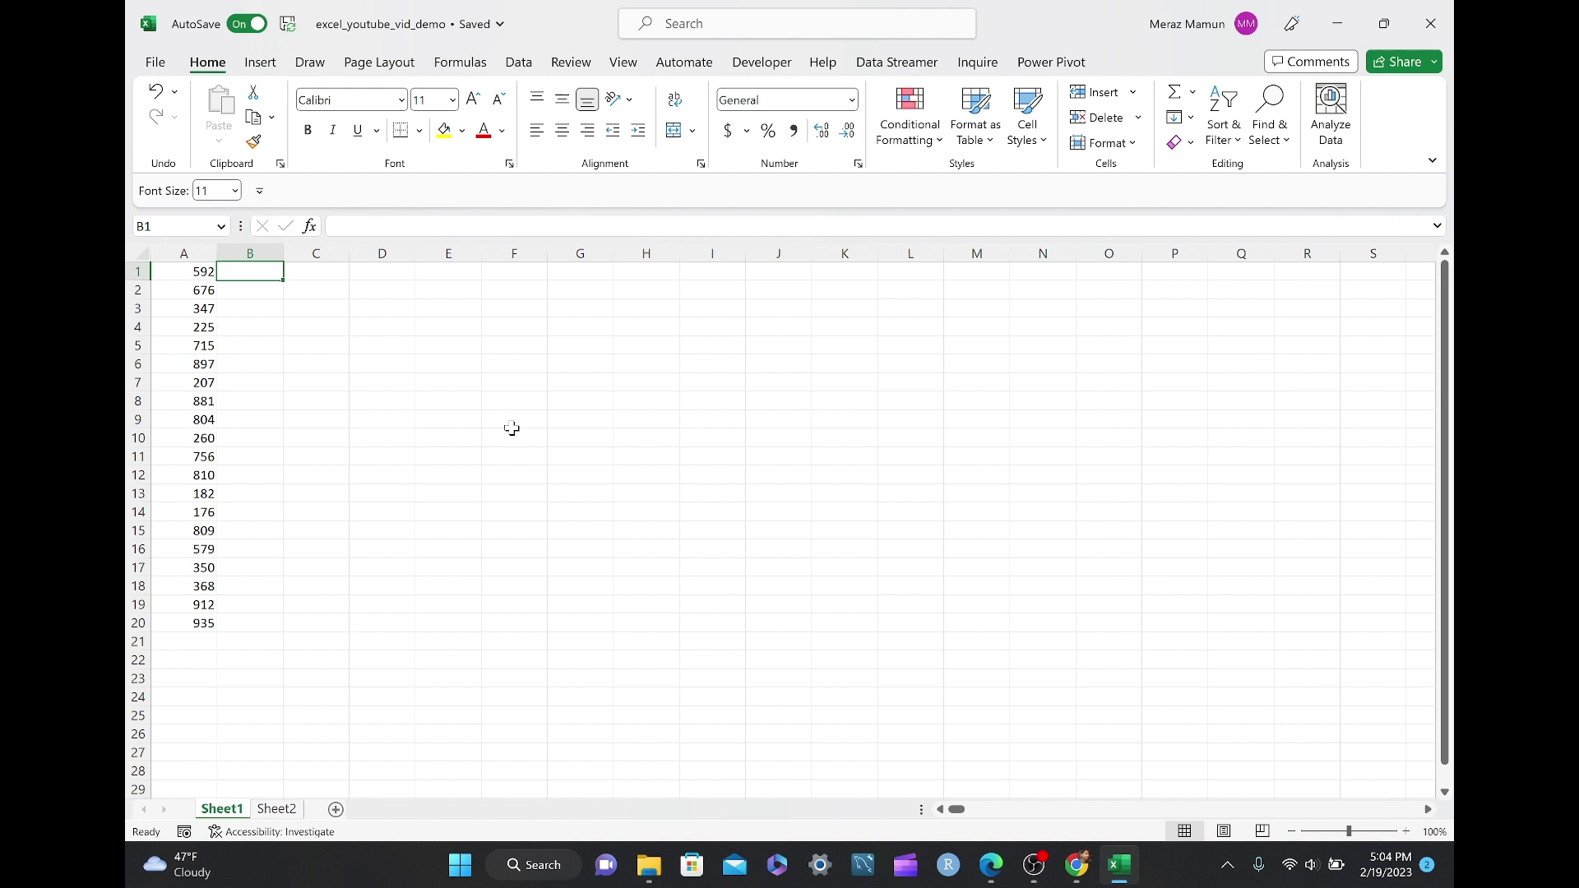
type("=")
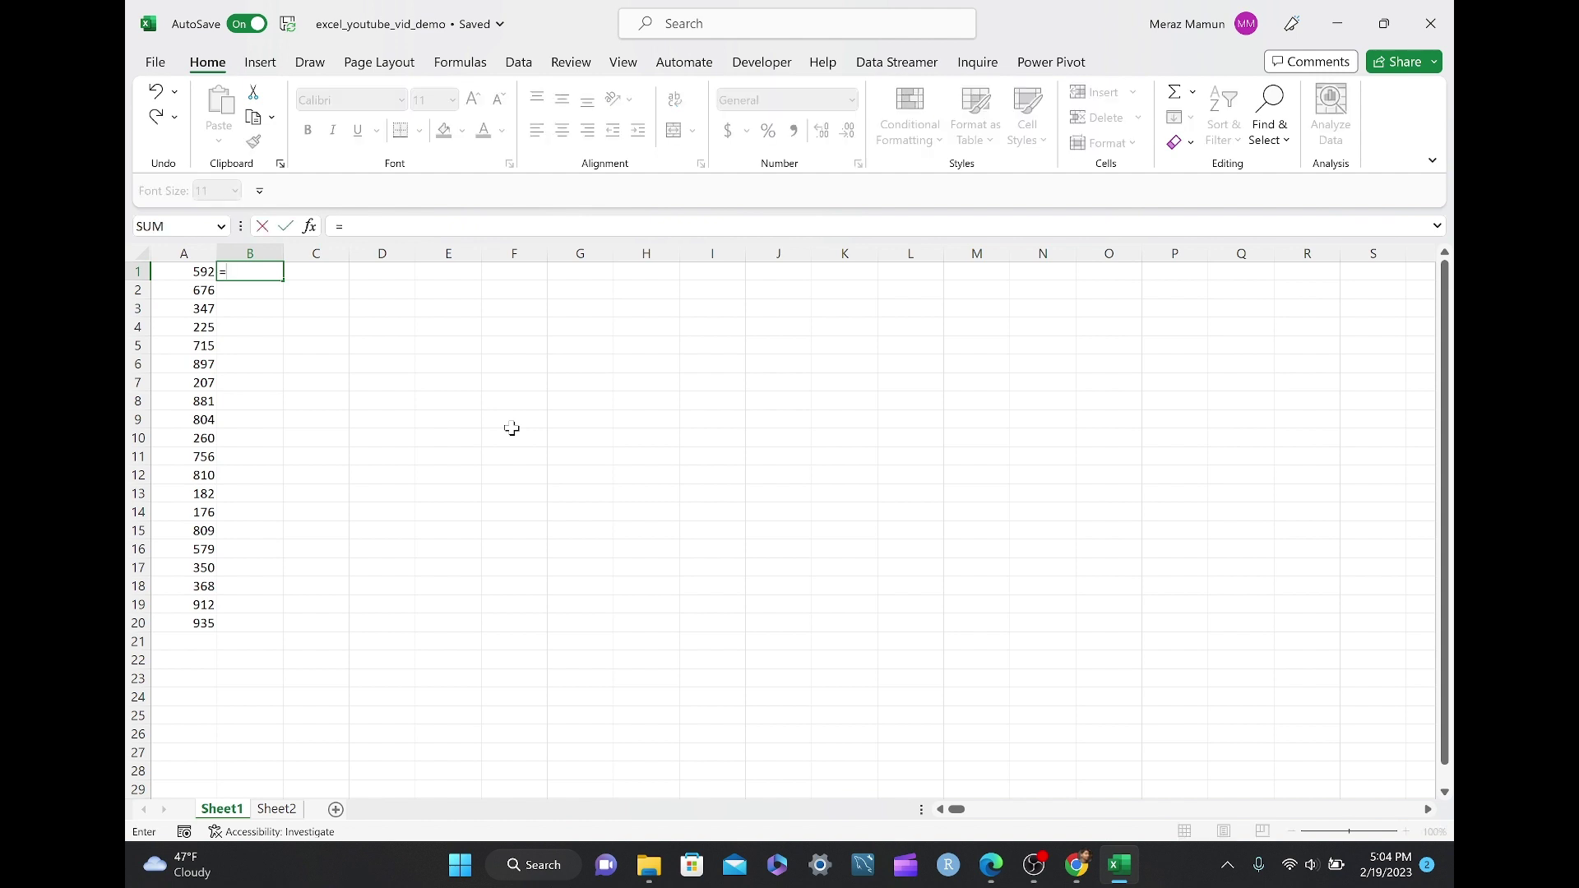
type("IF(")
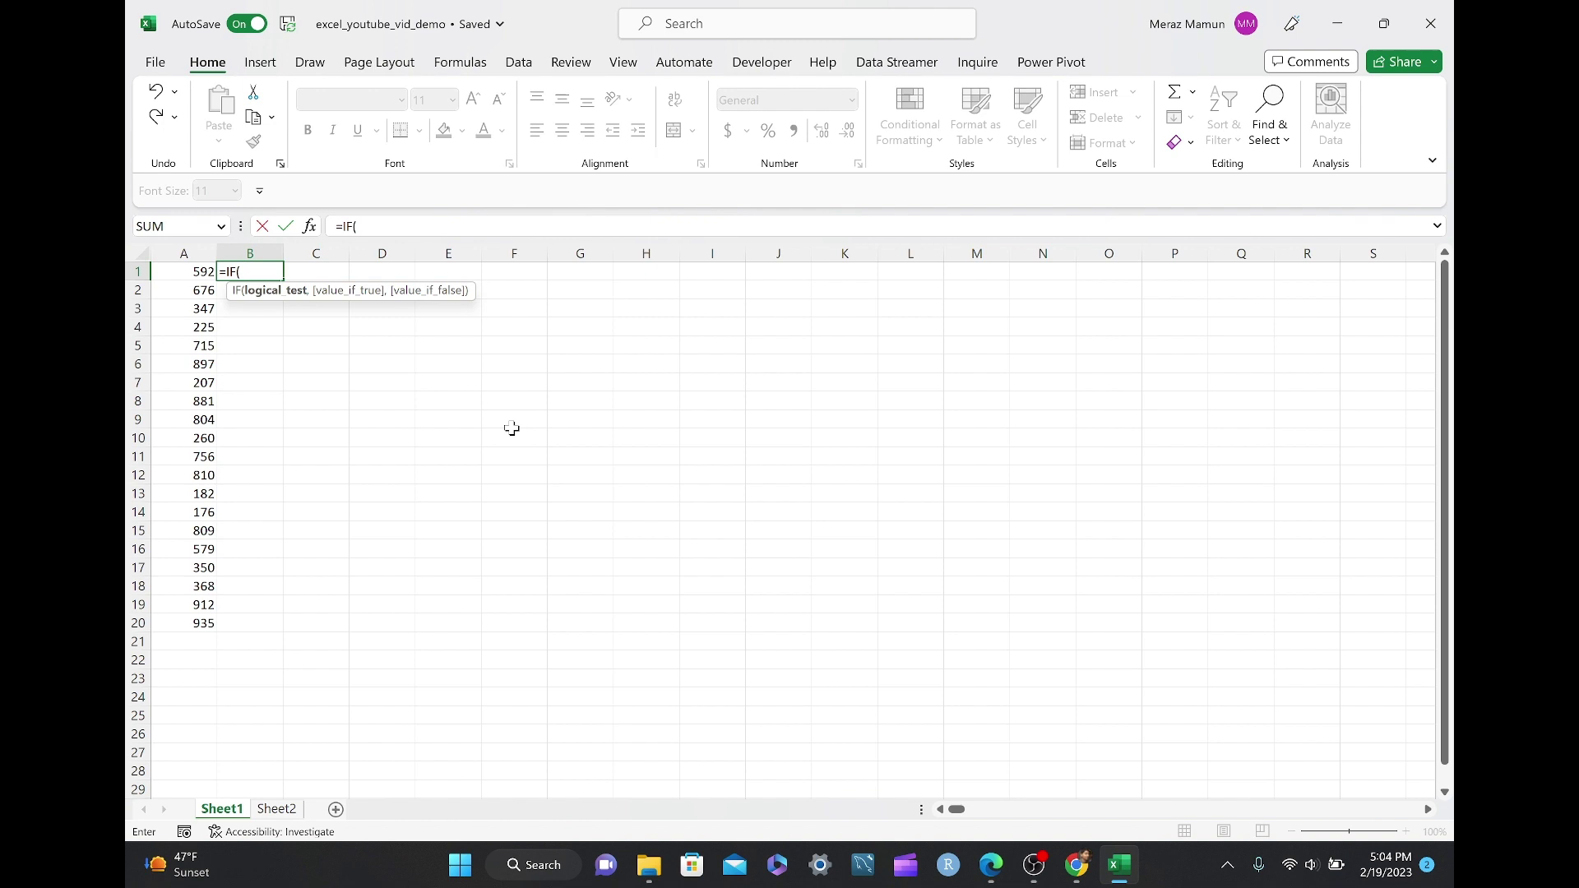
key("Left")
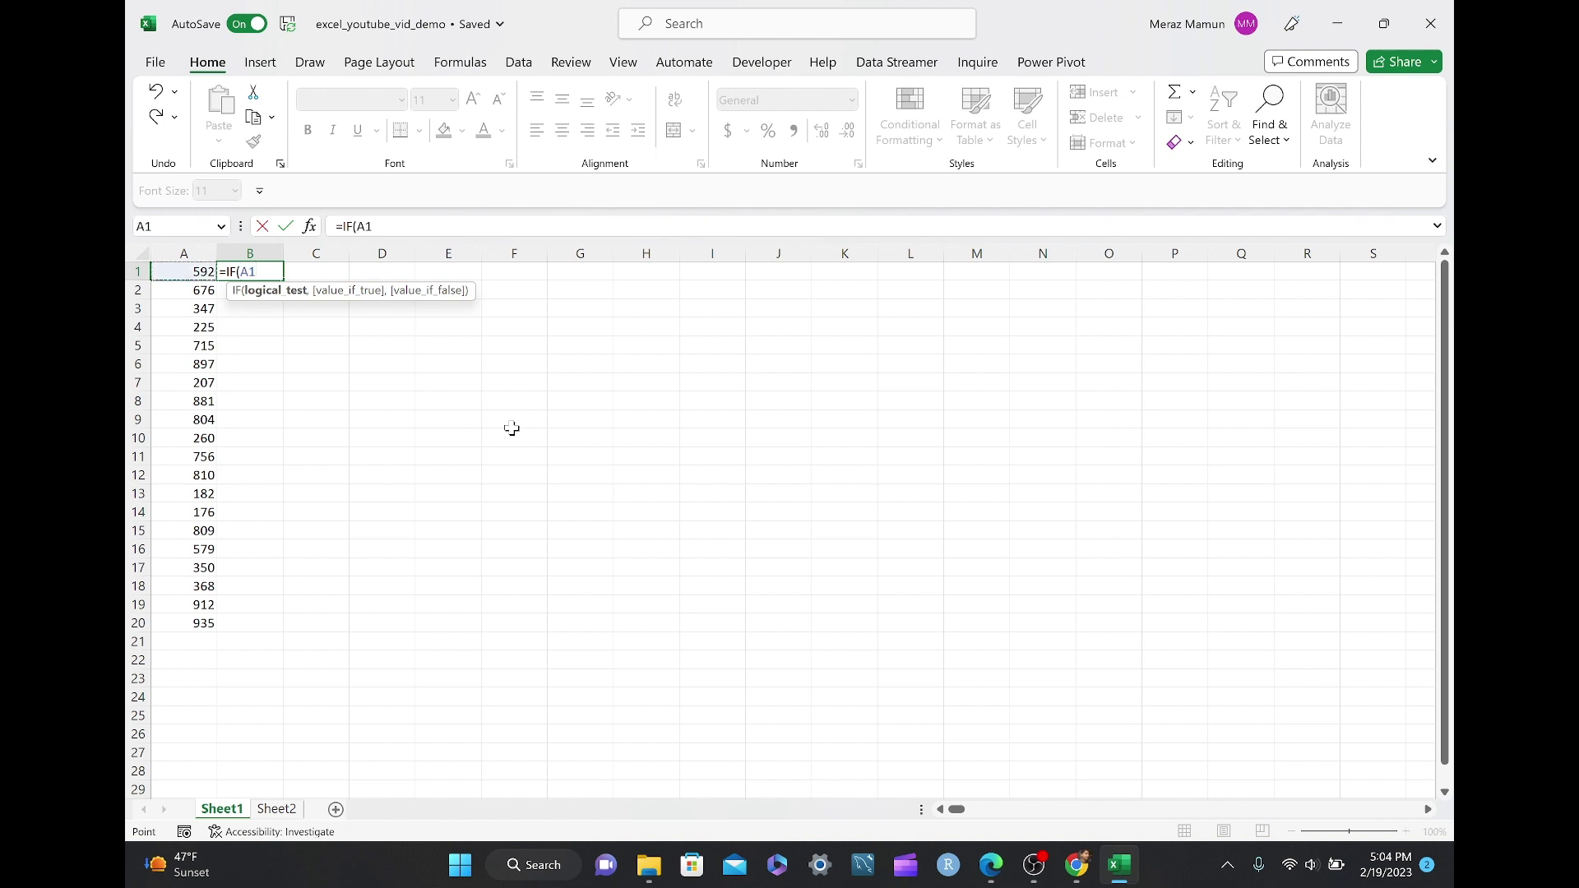
type(">=500,")
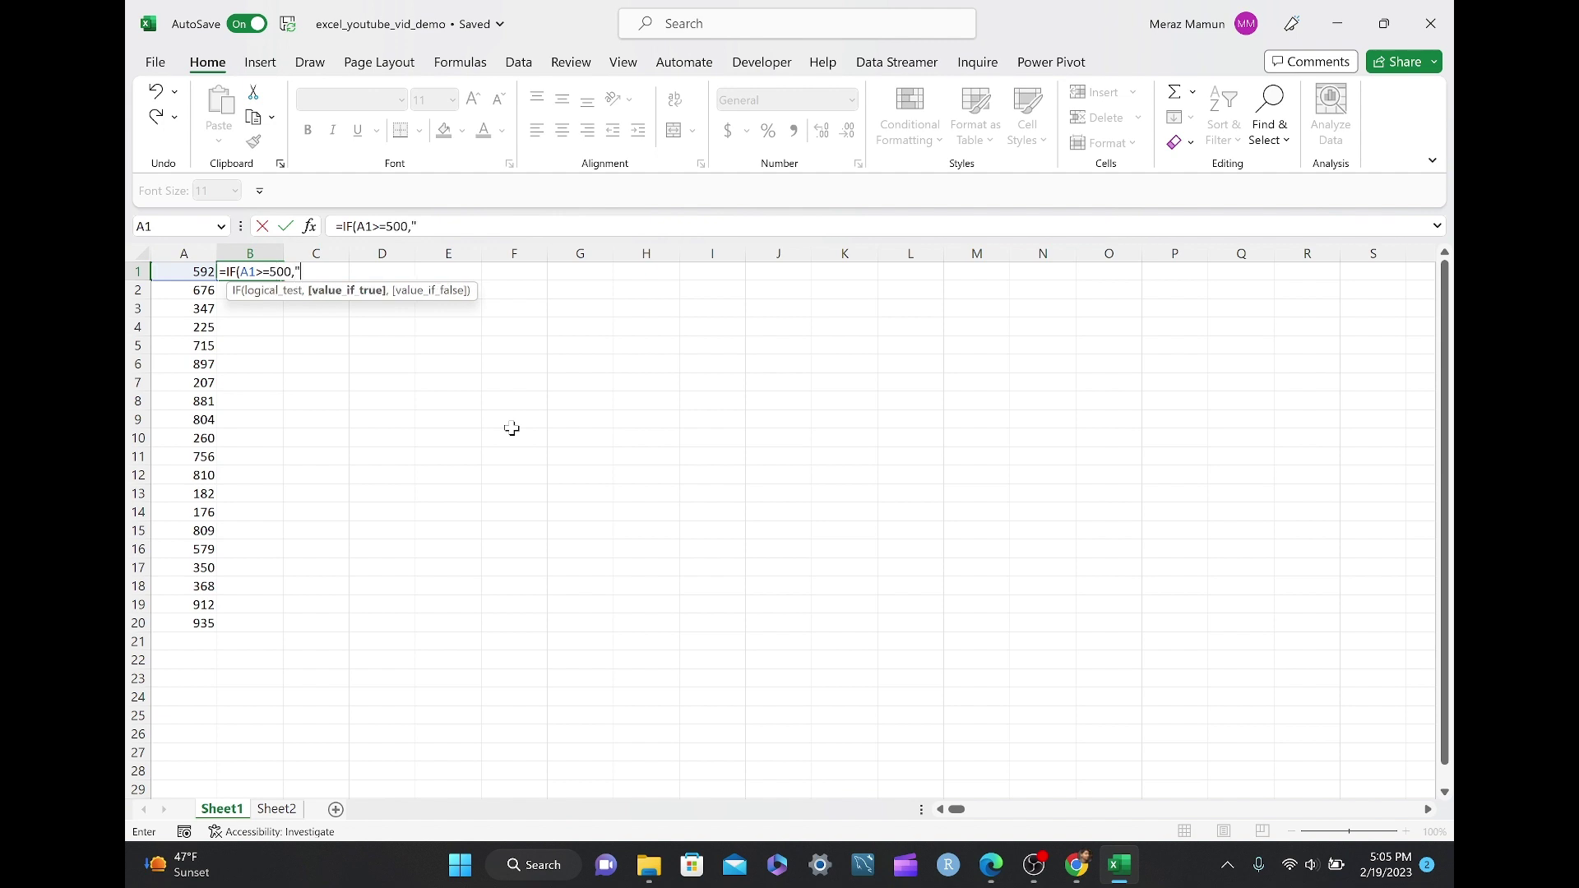
type("\"BIG\",")
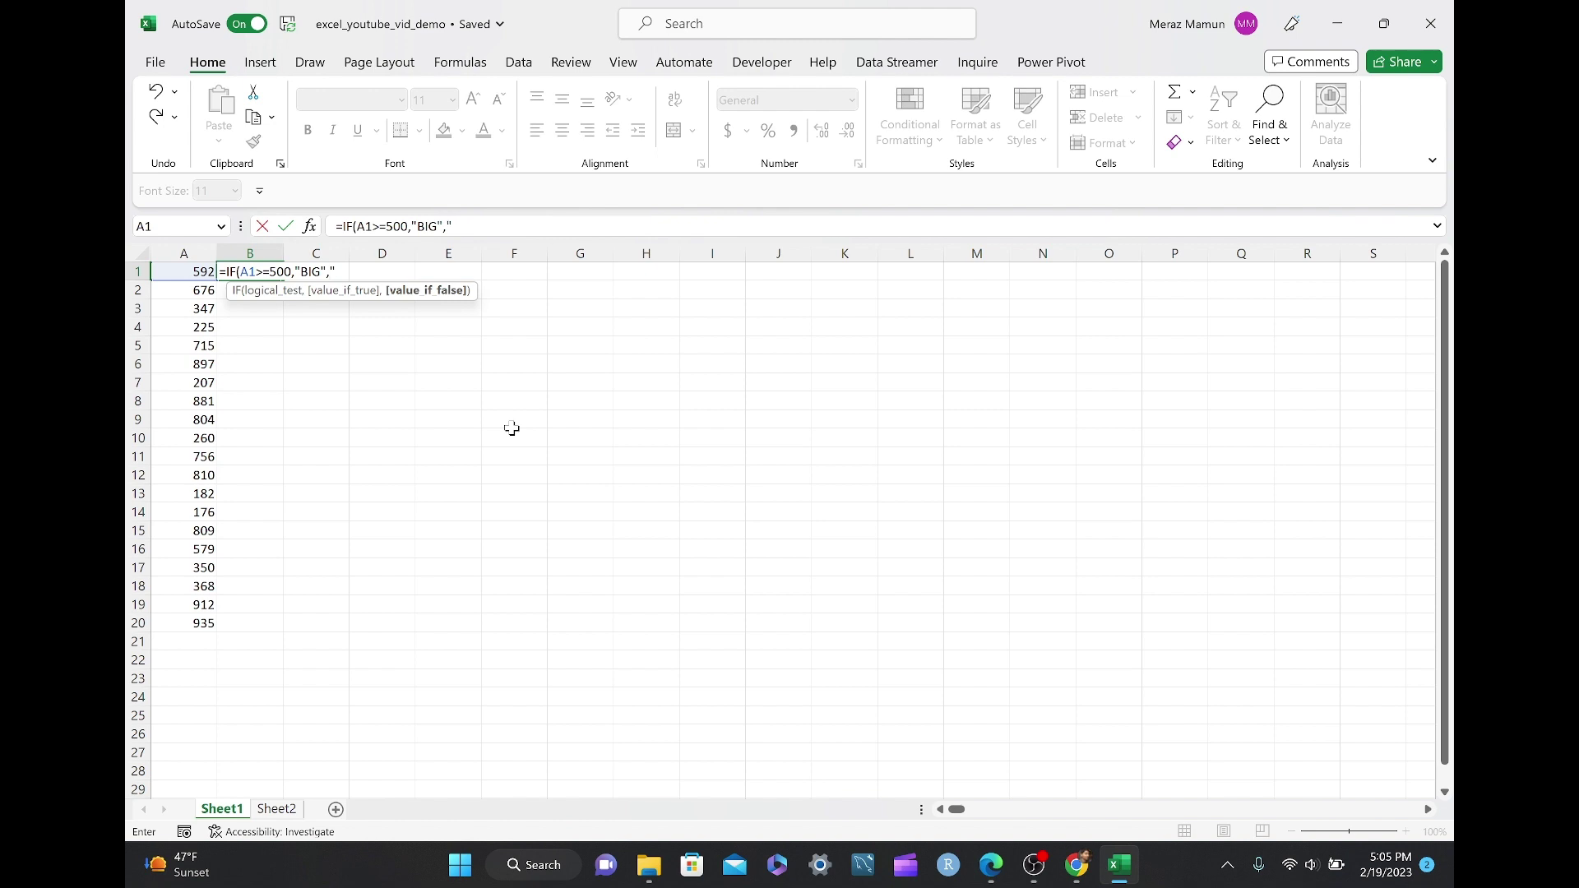
type("SMALL\"")
key("Return")
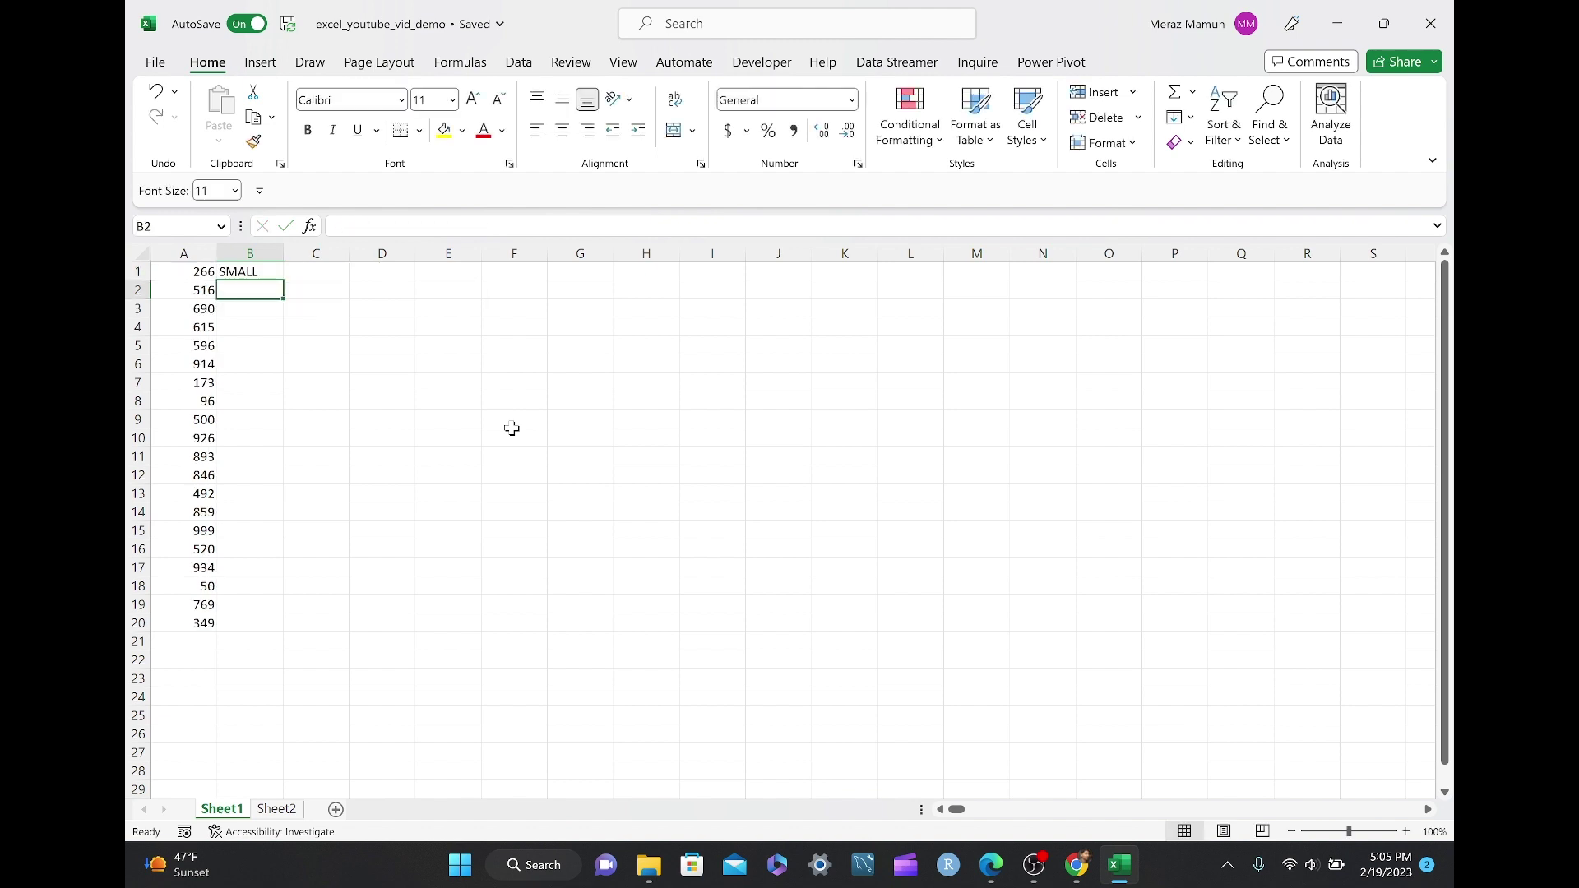
key("Up")
key("shift+Down")
key("shift+Down")
key("shift+Down")
key("shift+Down")
key("shift+Down")
key("shift+Down")
key("shift+Down")
key("shift+Down")
key("shift+Down")
key("shift+Down")
key("shift+Down")
key("shift+Down")
key("shift+Down")
key("shift+Down")
key("shift+Down")
key("shift+Down")
key("shift+Down")
key("shift+Down")
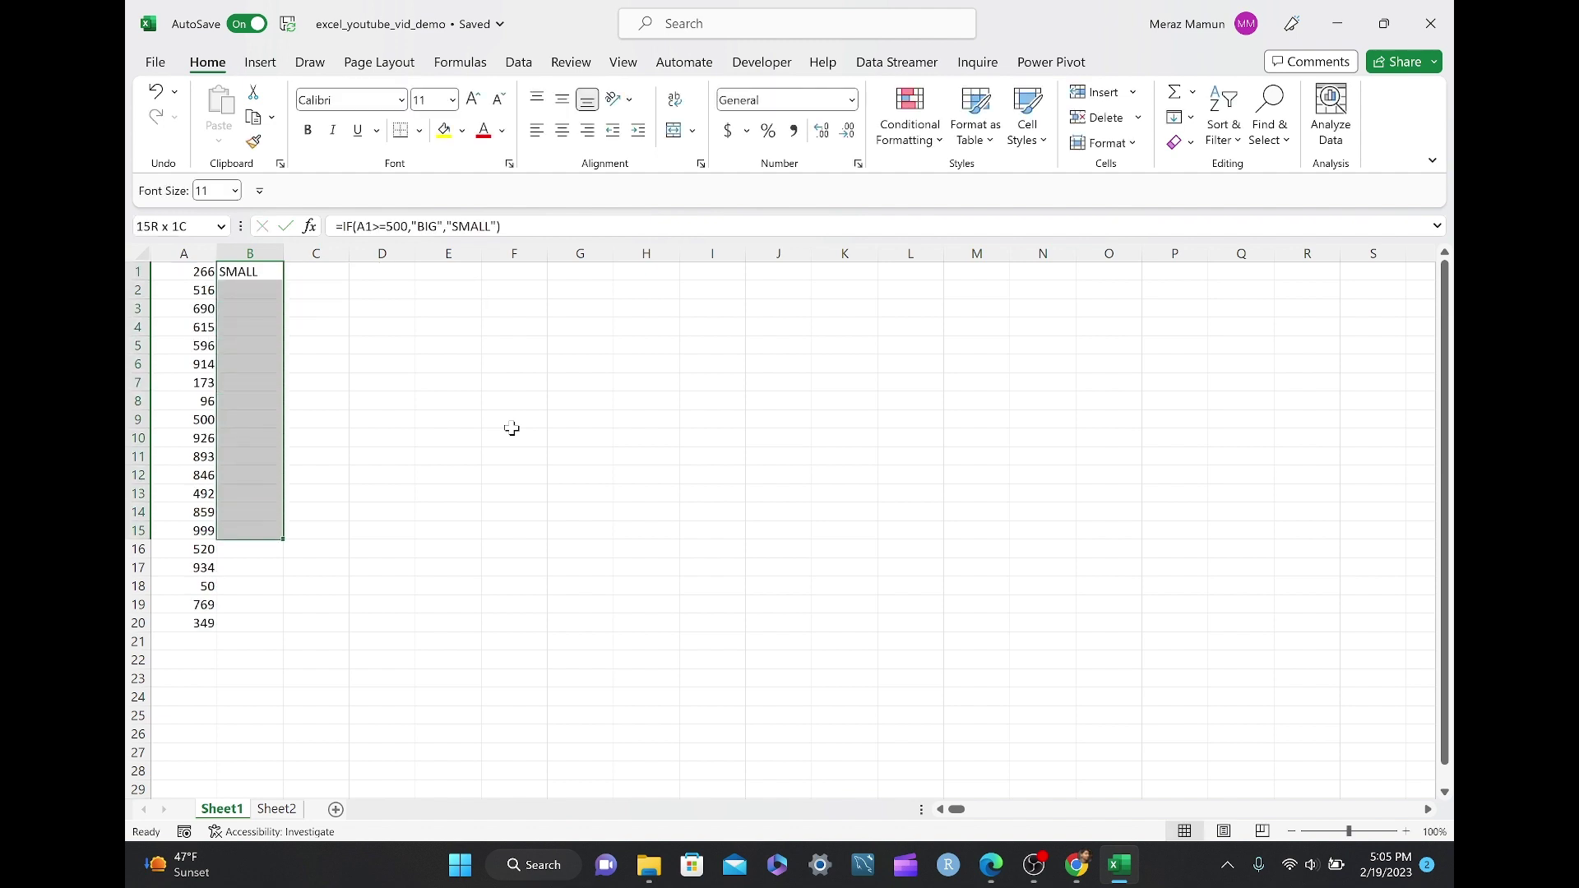
Step: Fill the IF formula from B1 down to B20, then check the formulas in B2 and A2
key("shift+Down")
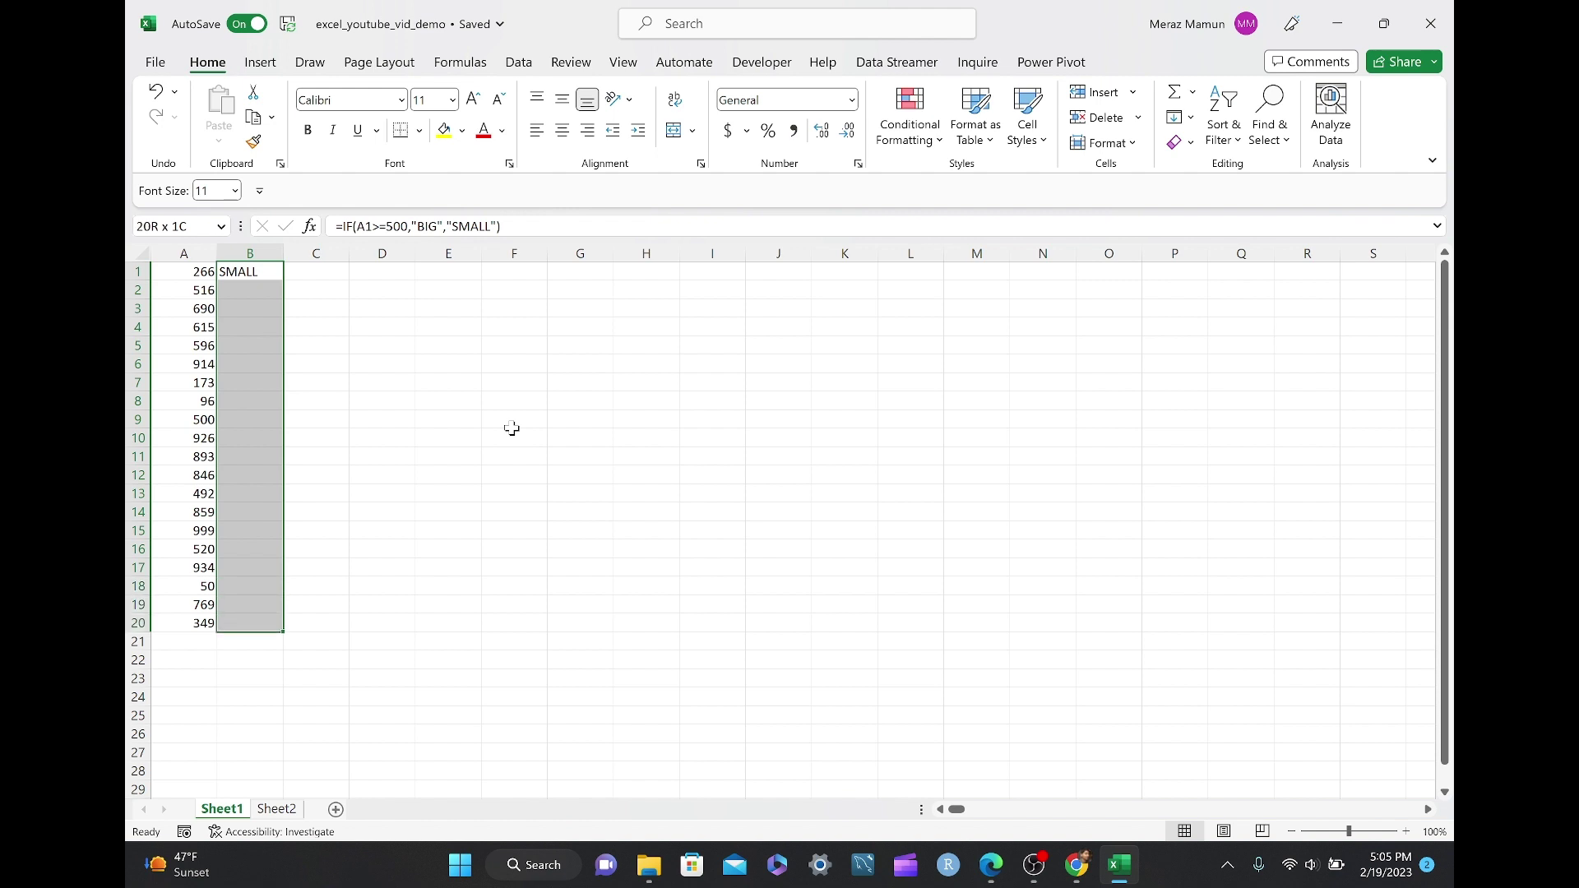
key("ctrl+d")
key("shift+BackSpace")
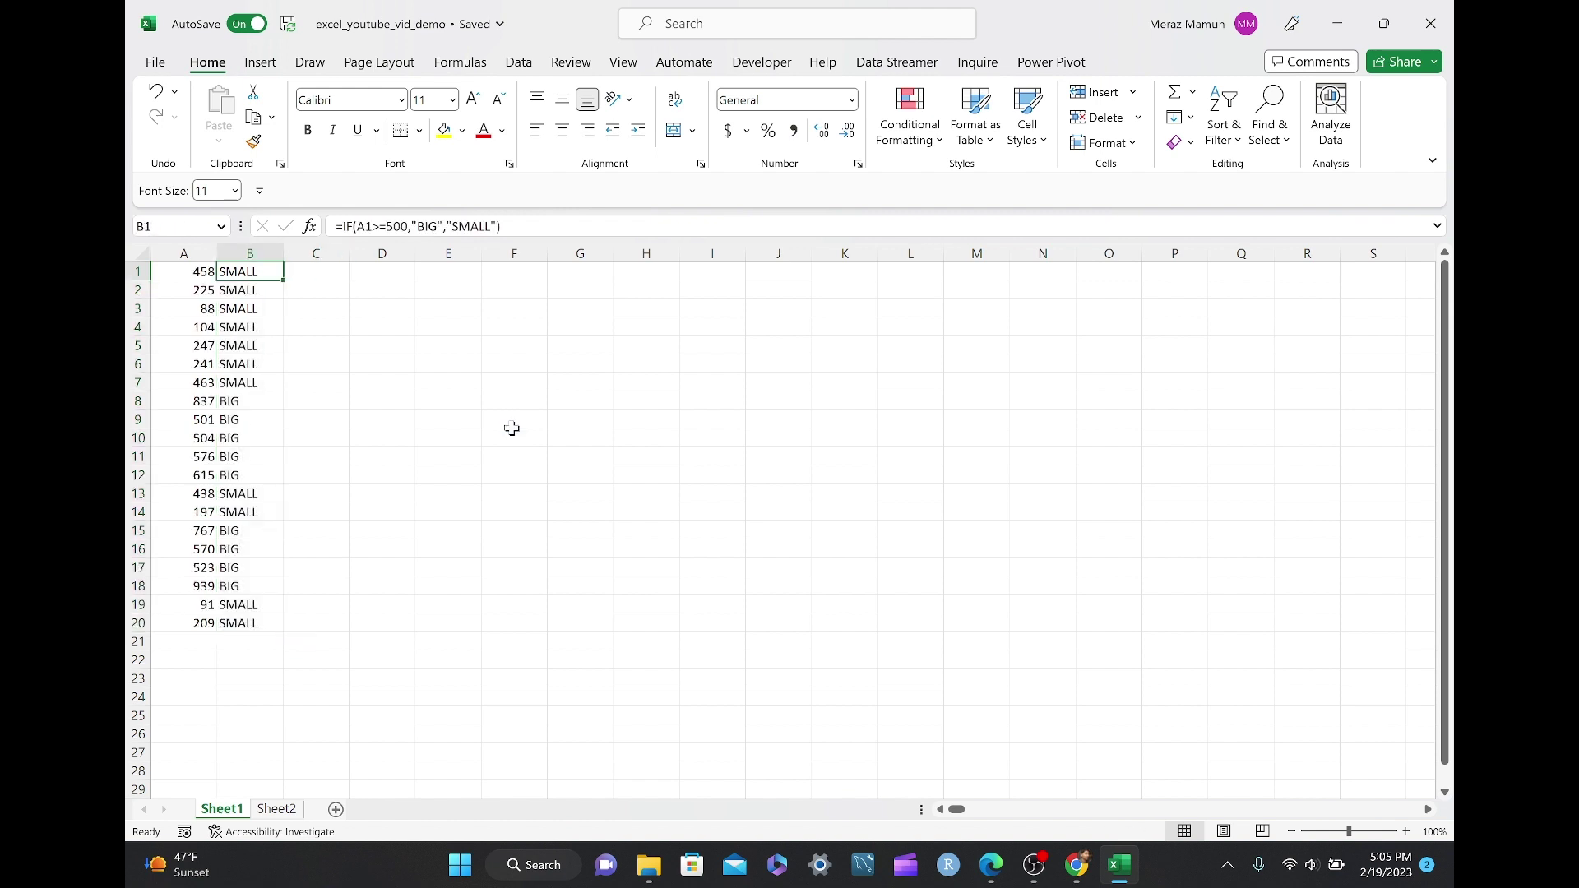
key("Down")
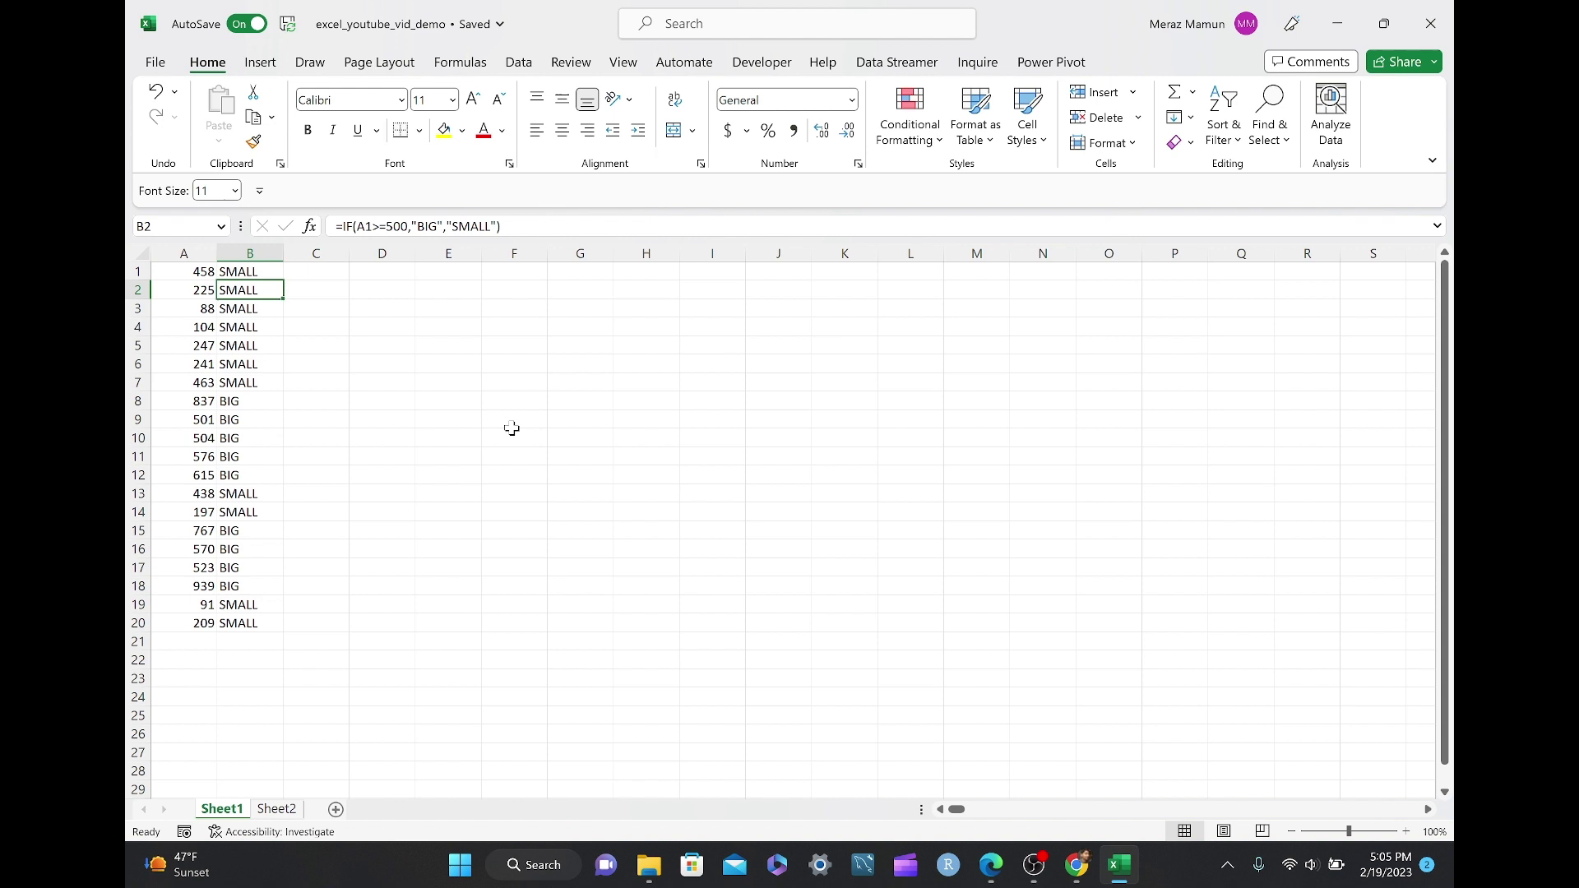
key("Left")
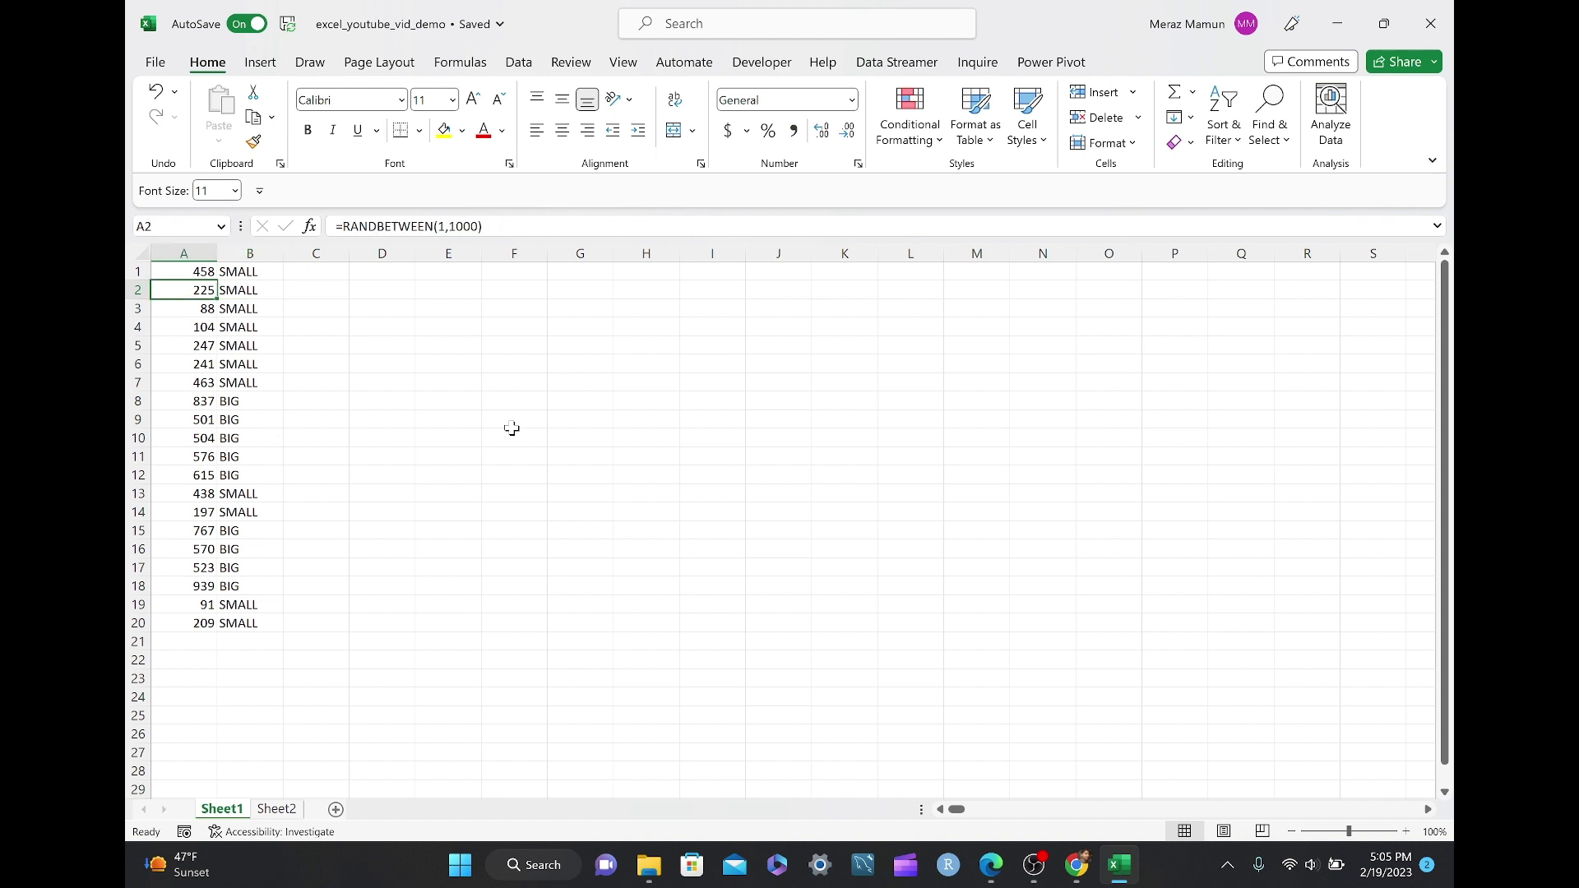
Step: Enter test text '543t543' in E2 and 'gf' in E3 to force recalculation
key("Right")
key("Right")
key("Right")
key("Right")
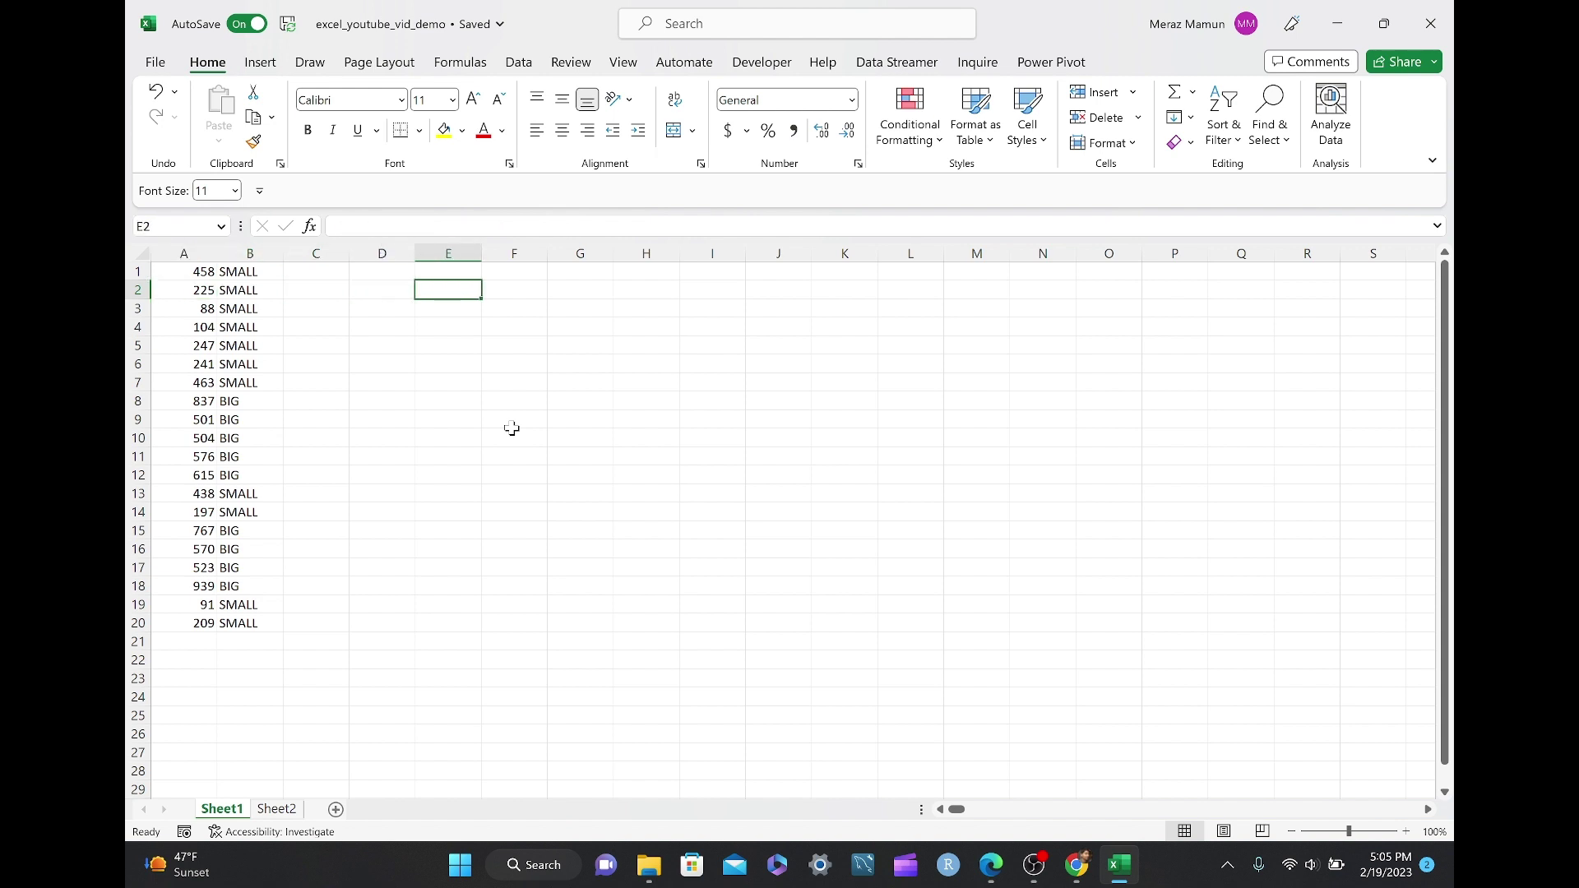
type("543t543")
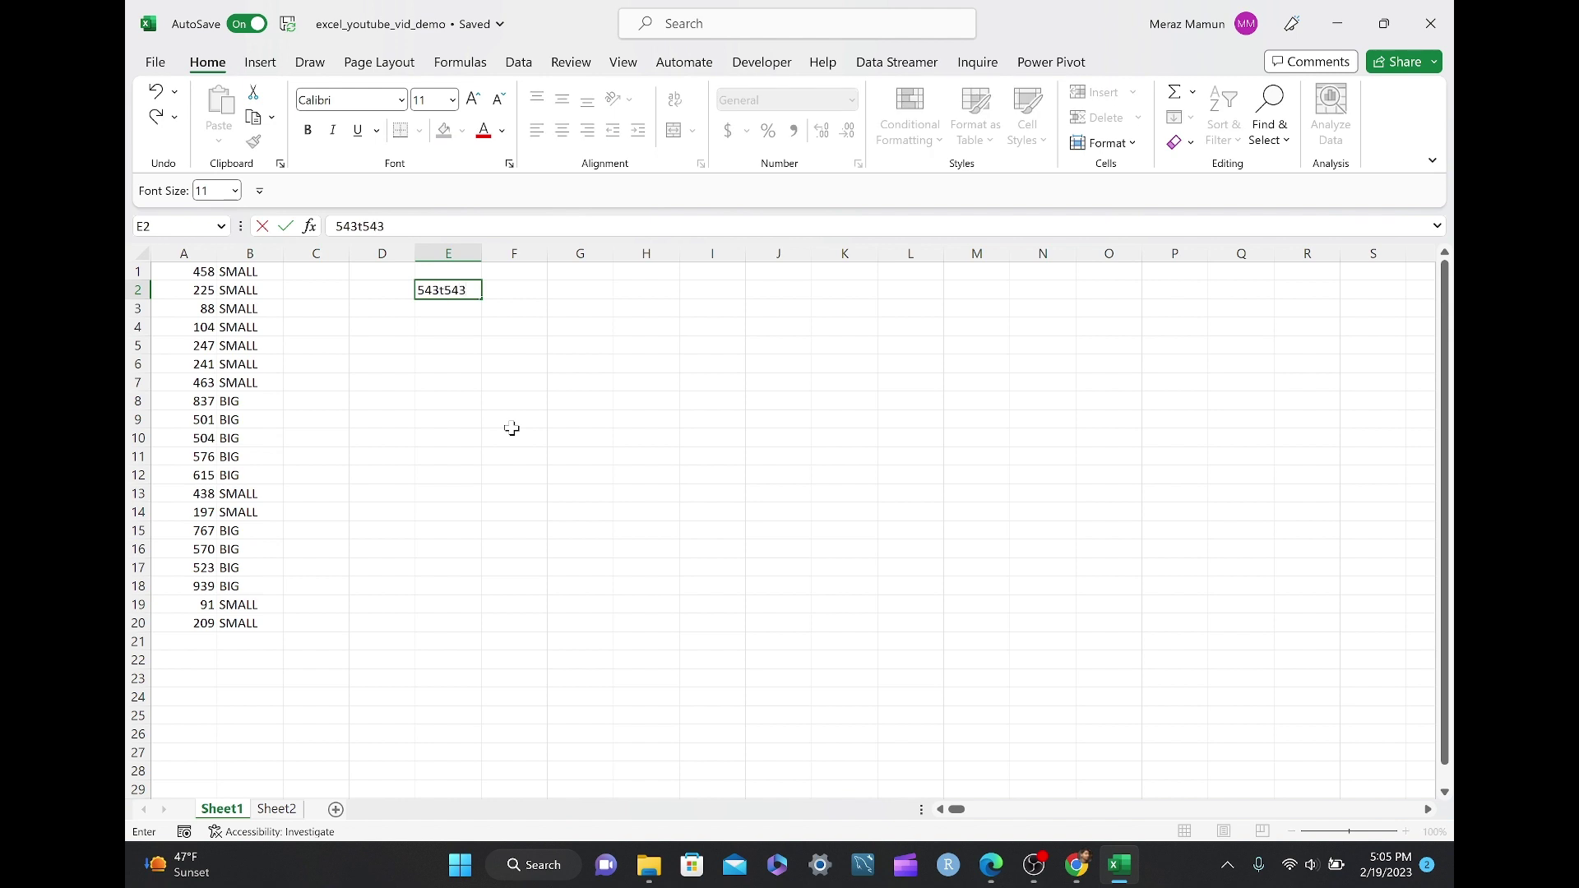
key("Return")
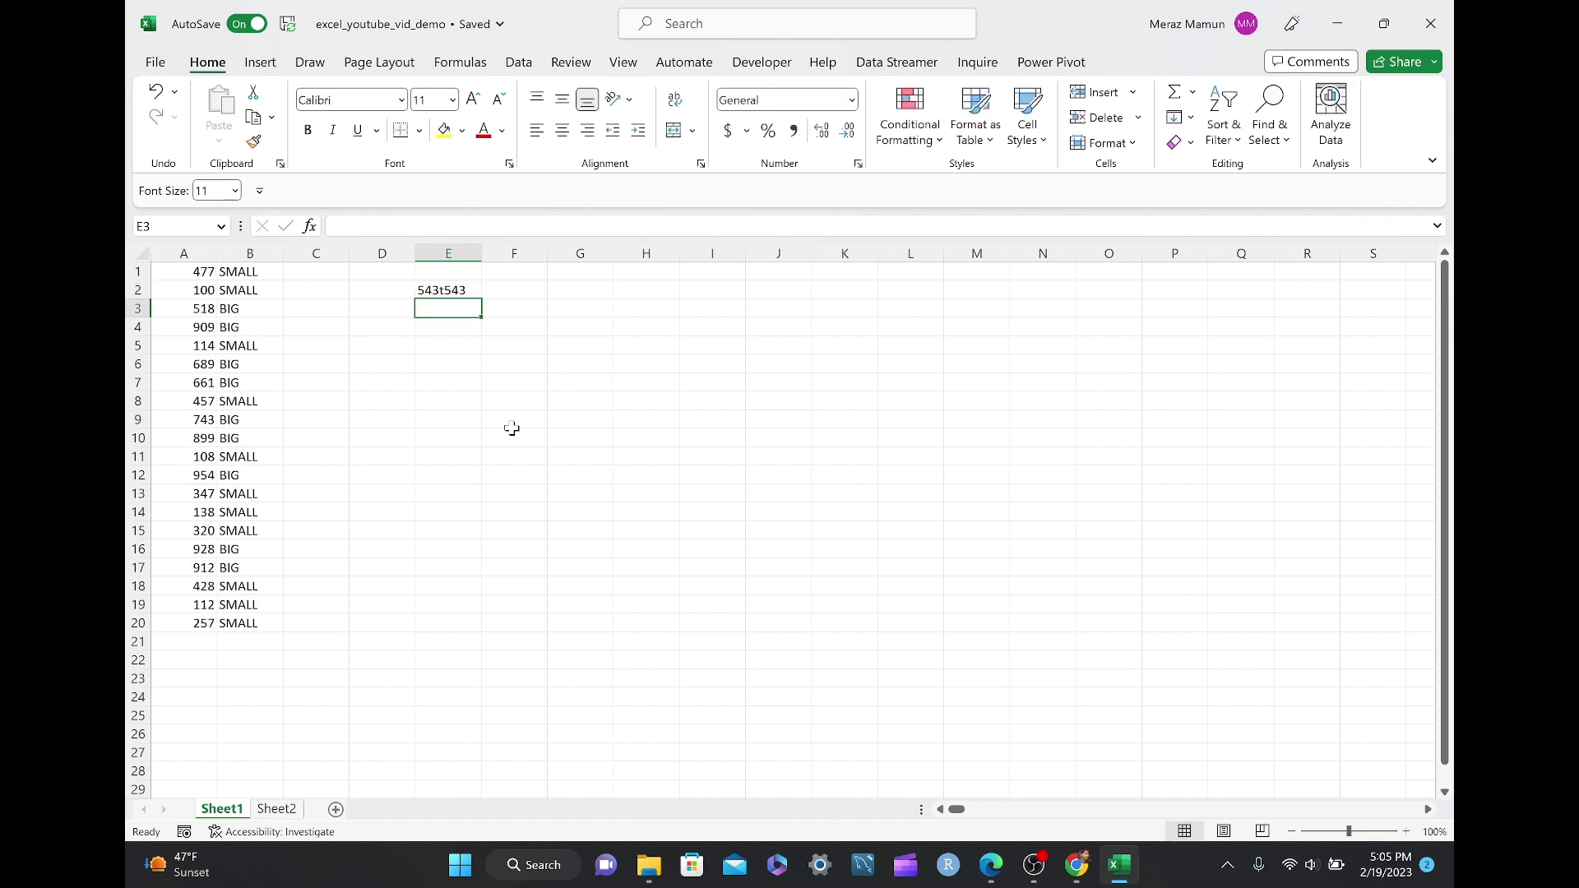
key("Up")
key("Down")
type("gf")
key("Return")
Step: Clear the test entries from E2 and E3, then recheck the formula in B2 from B1
key("Up")
key("BackSpace")
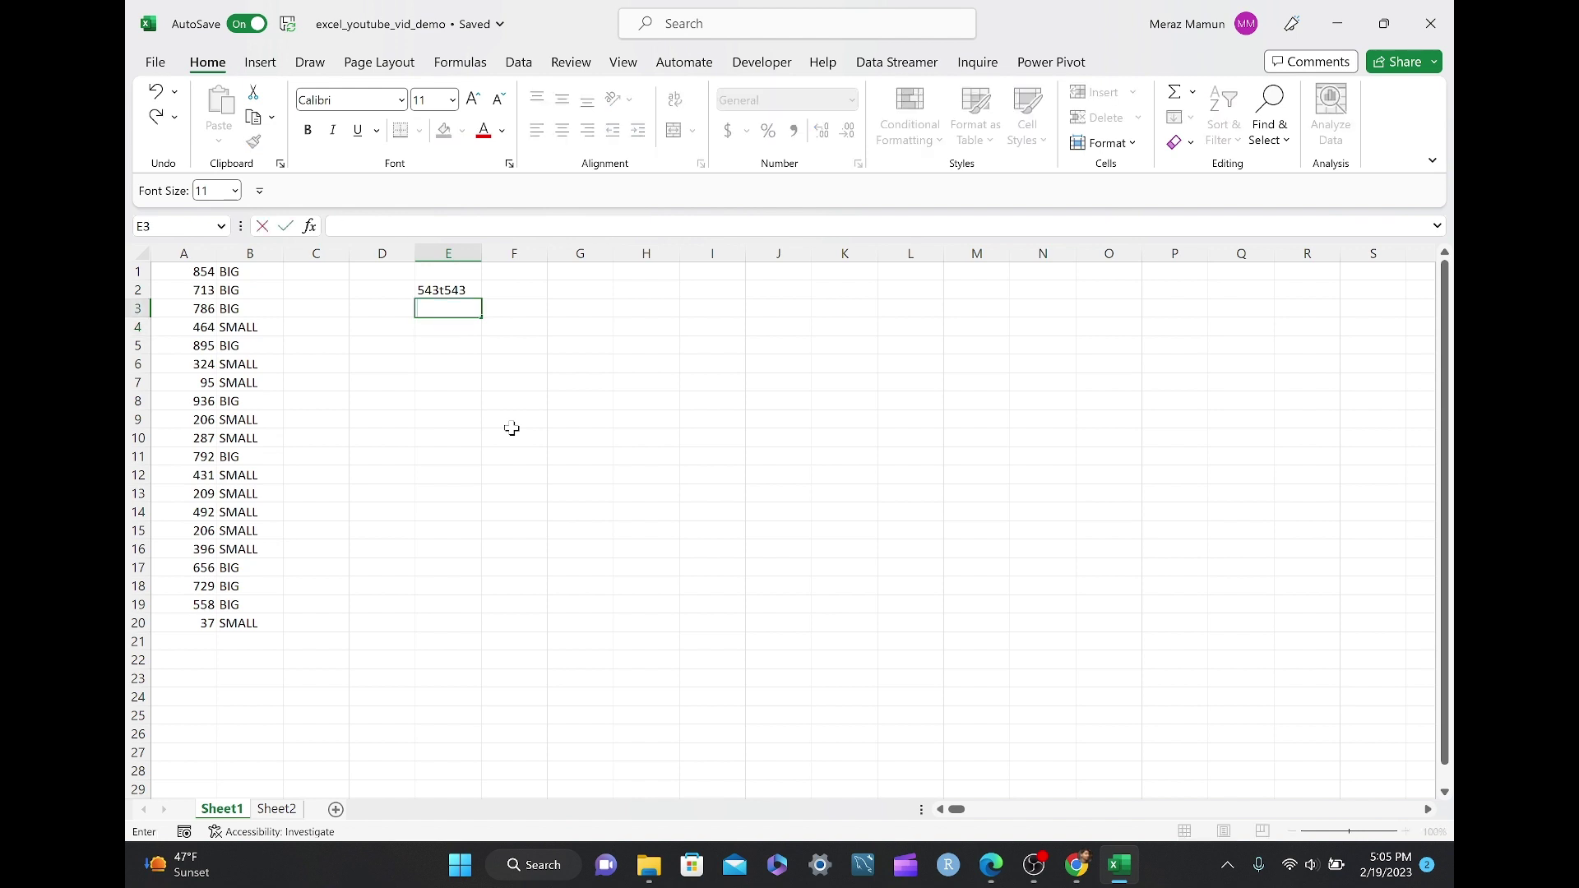
key("Up")
key("BackSpace")
key("Left")
key("Up")
key("Left")
key("Left")
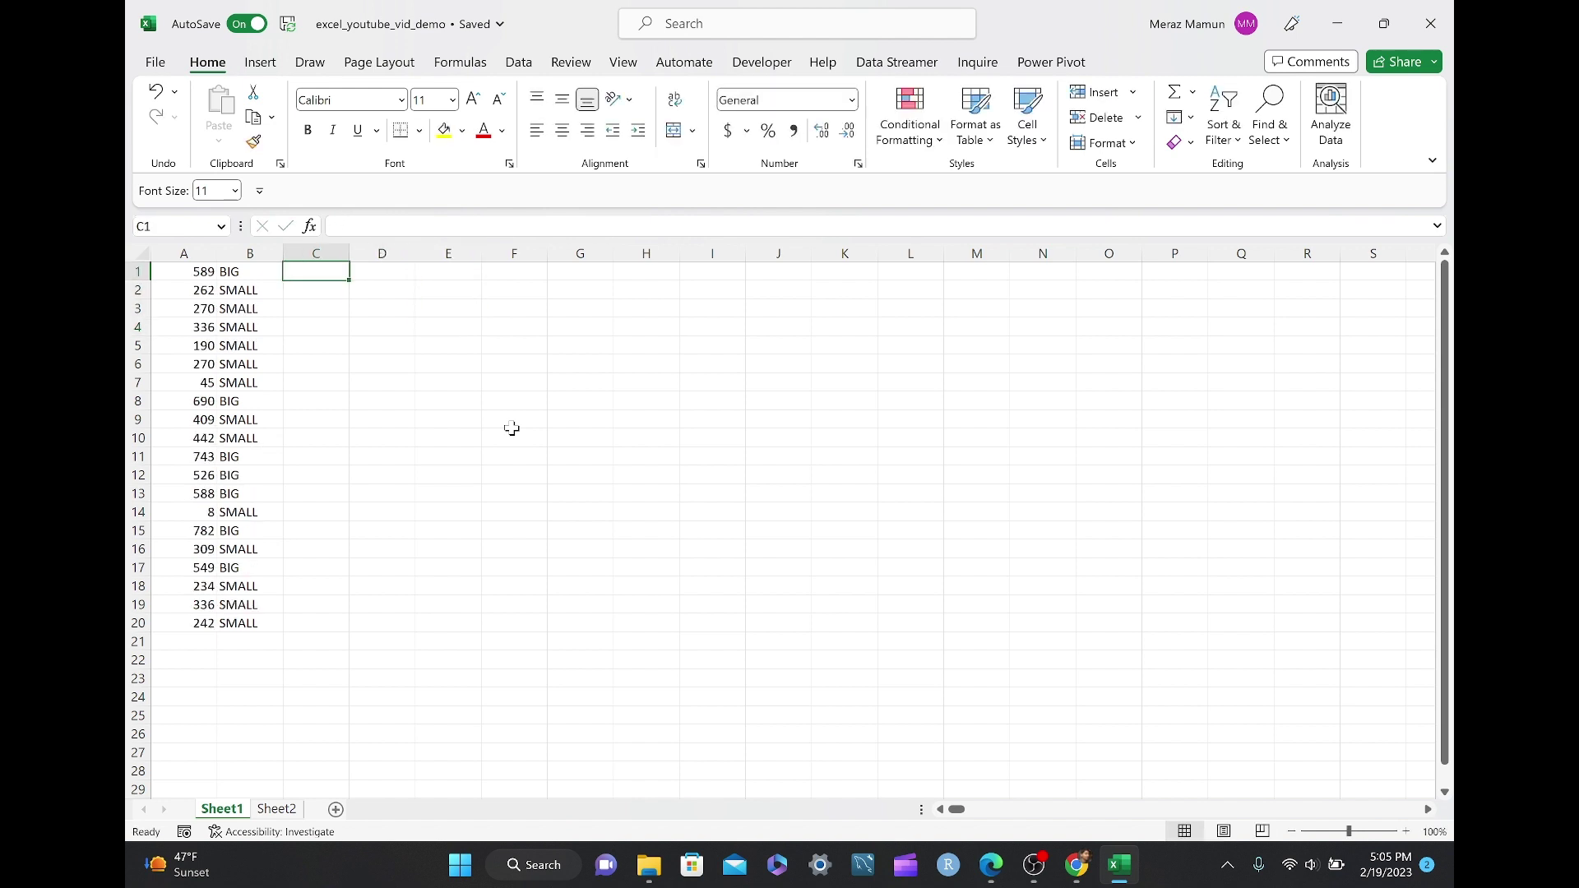
key("Down")
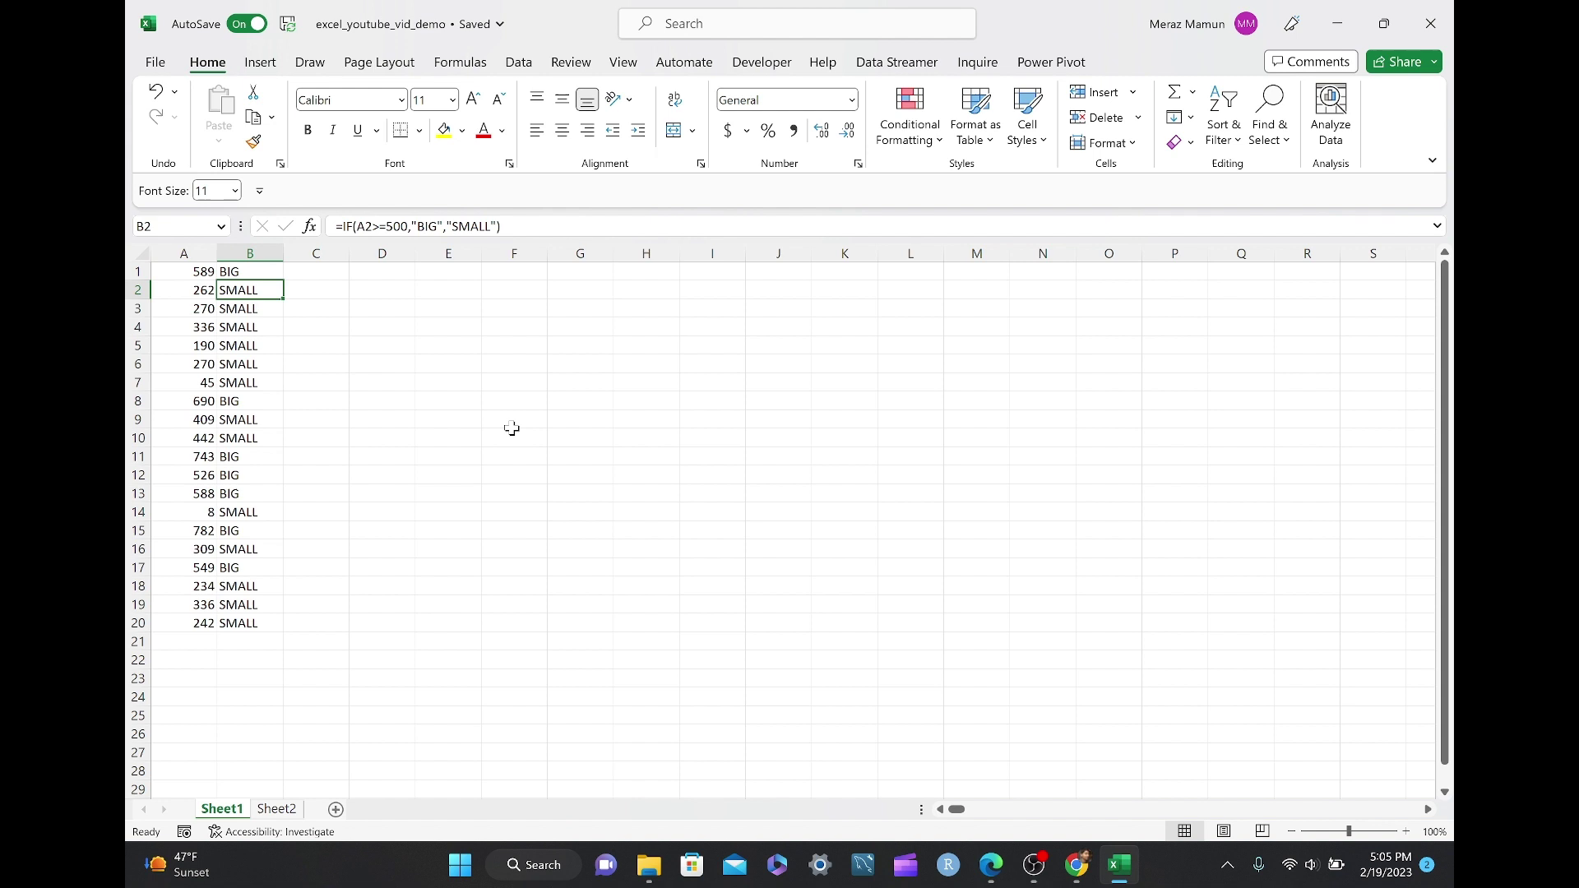
key("Up")
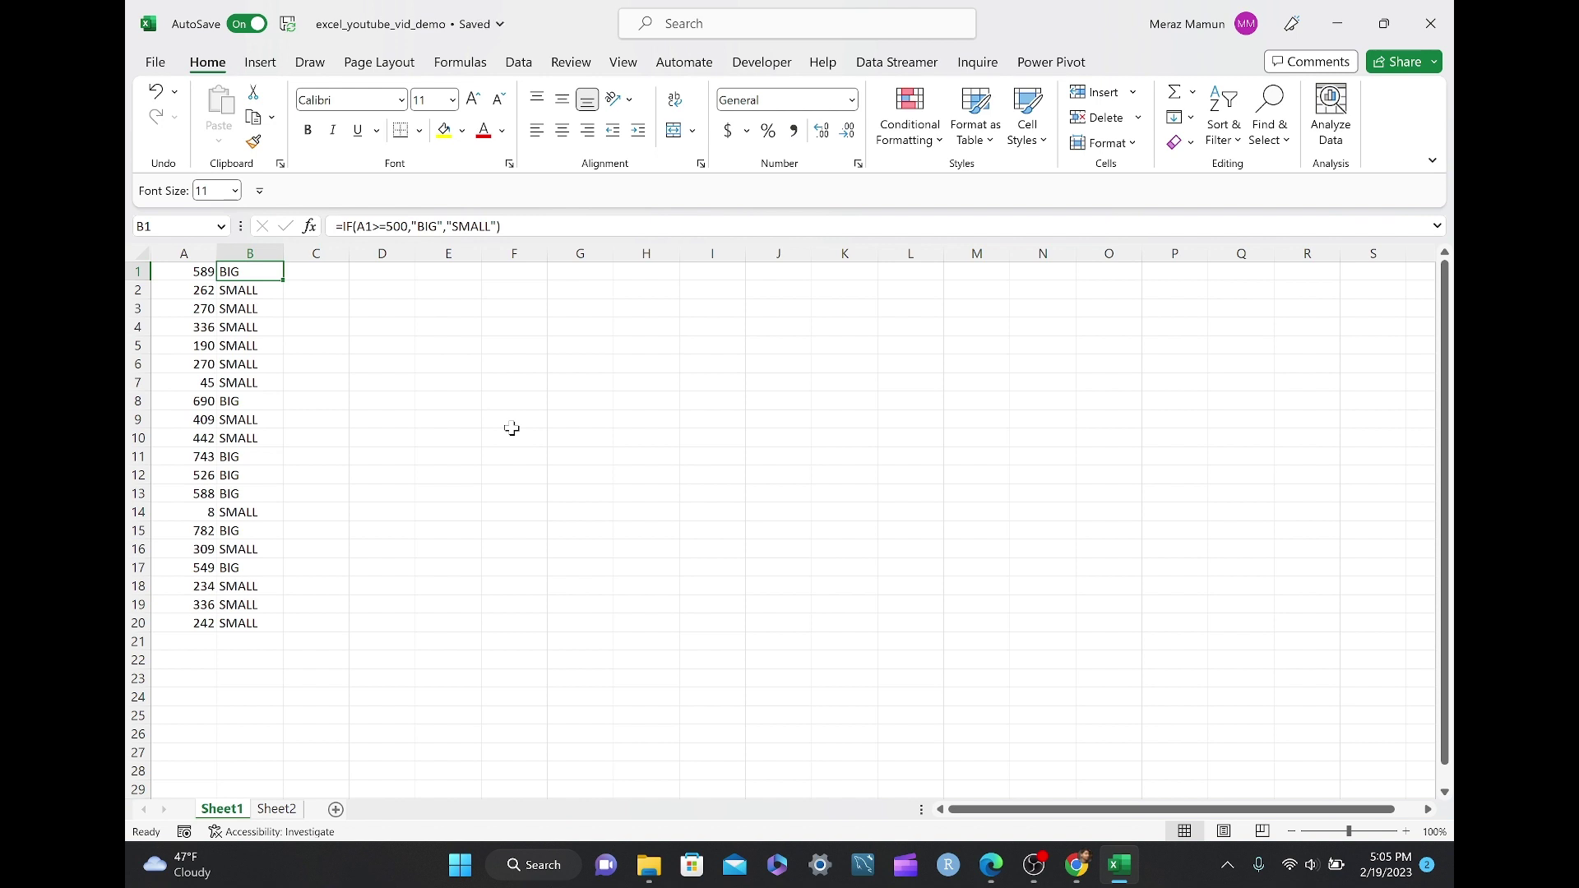
Step: Copy the BIG/SMALL labels in B1:B20 and paste them into E1:E20 as values only
key("ctrl+shift+Down")
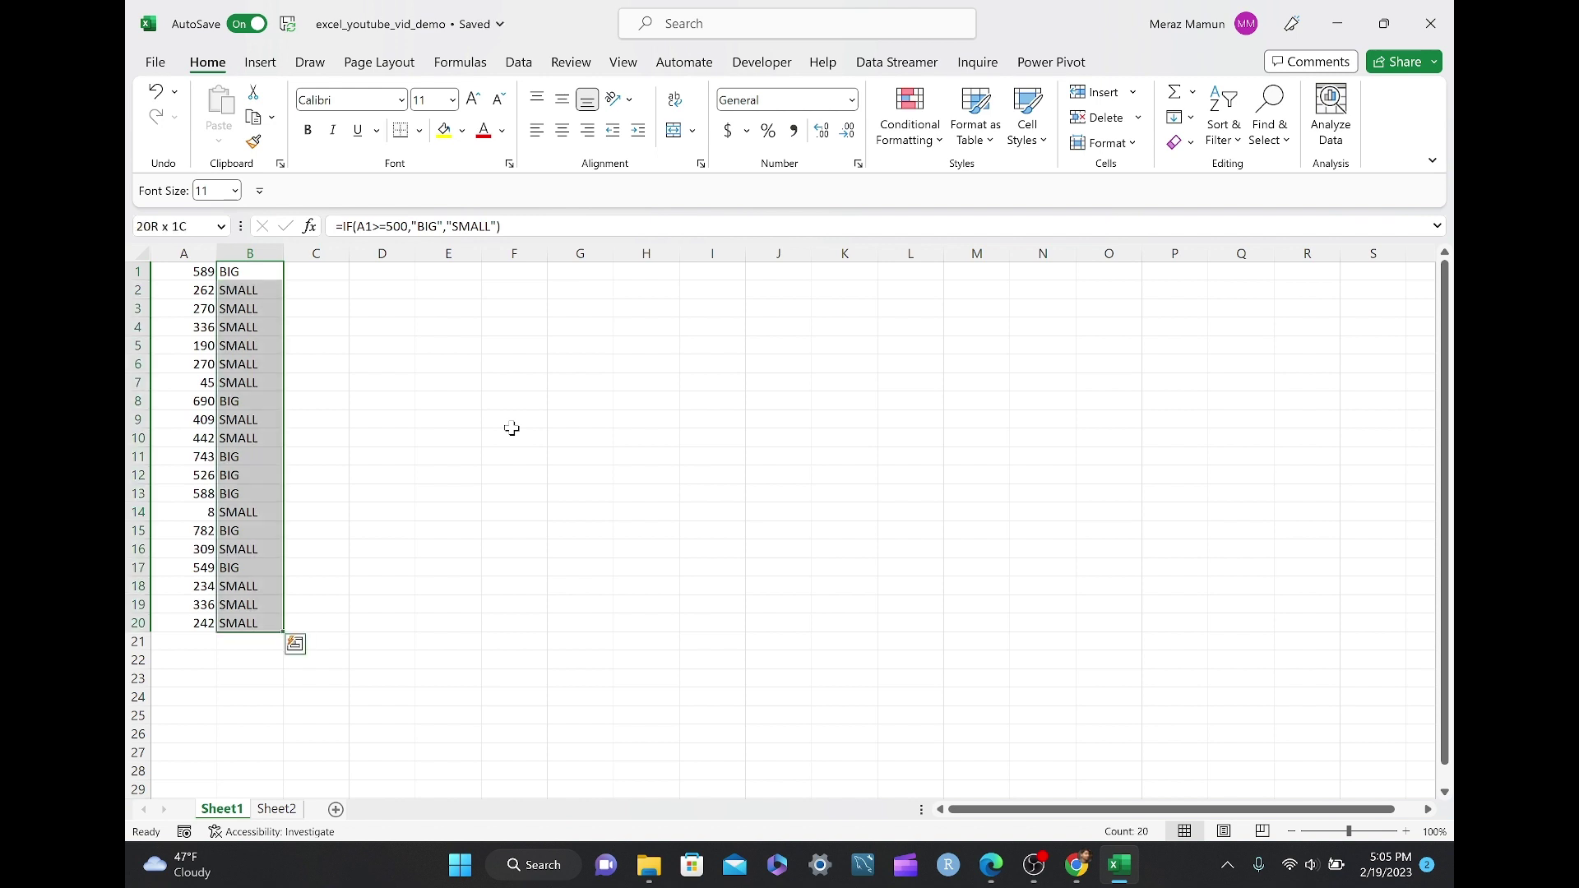
key("ctrl+c")
key("Right")
key("Right")
key("Right")
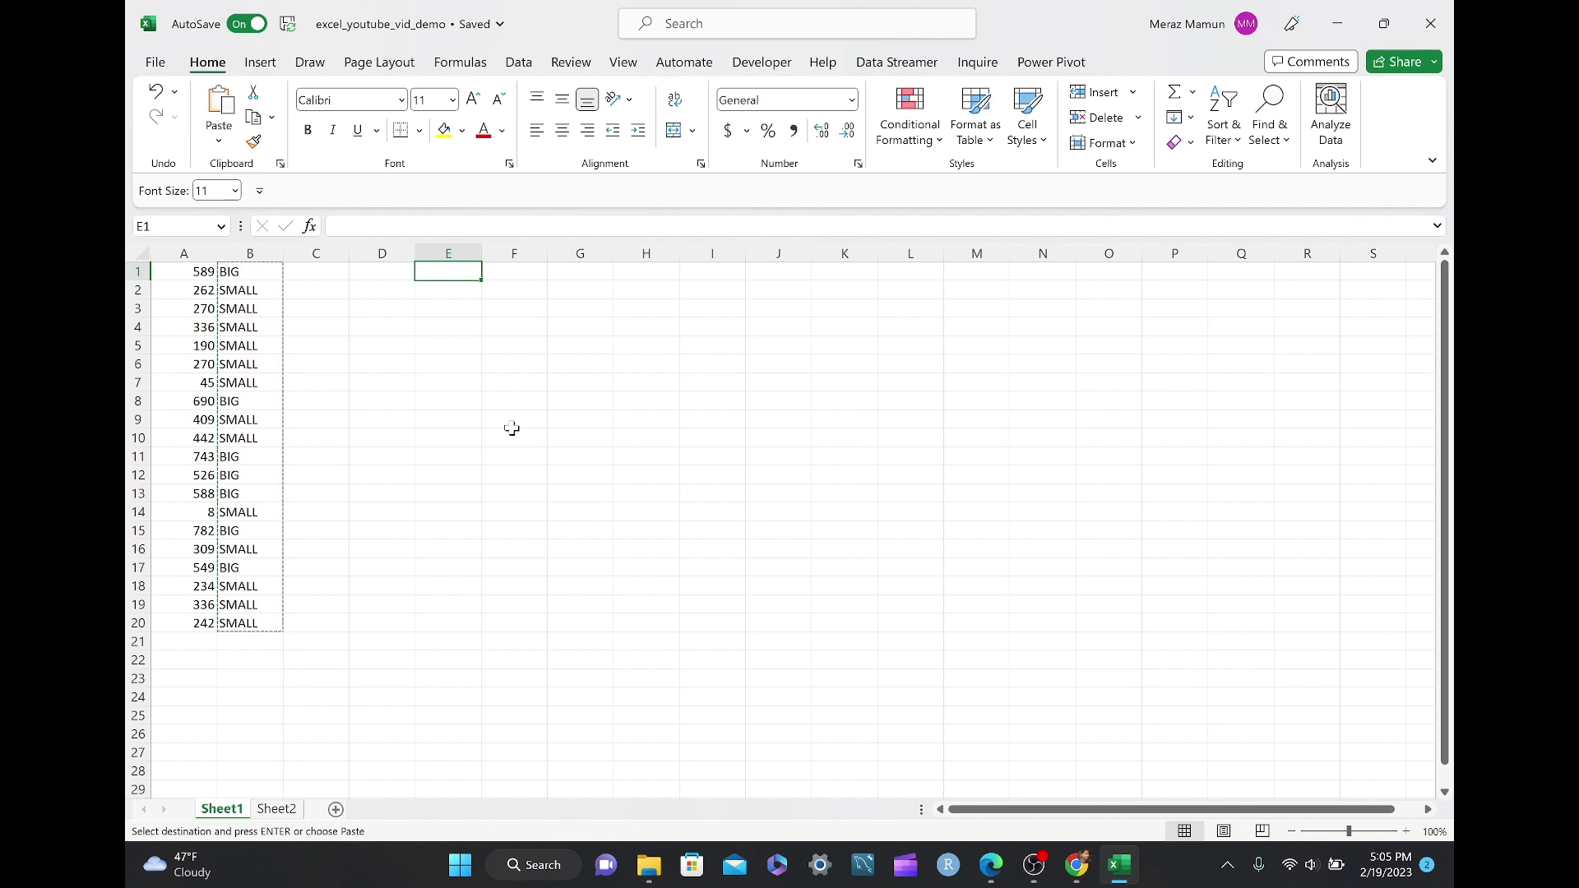
key("ctrl+alt+v")
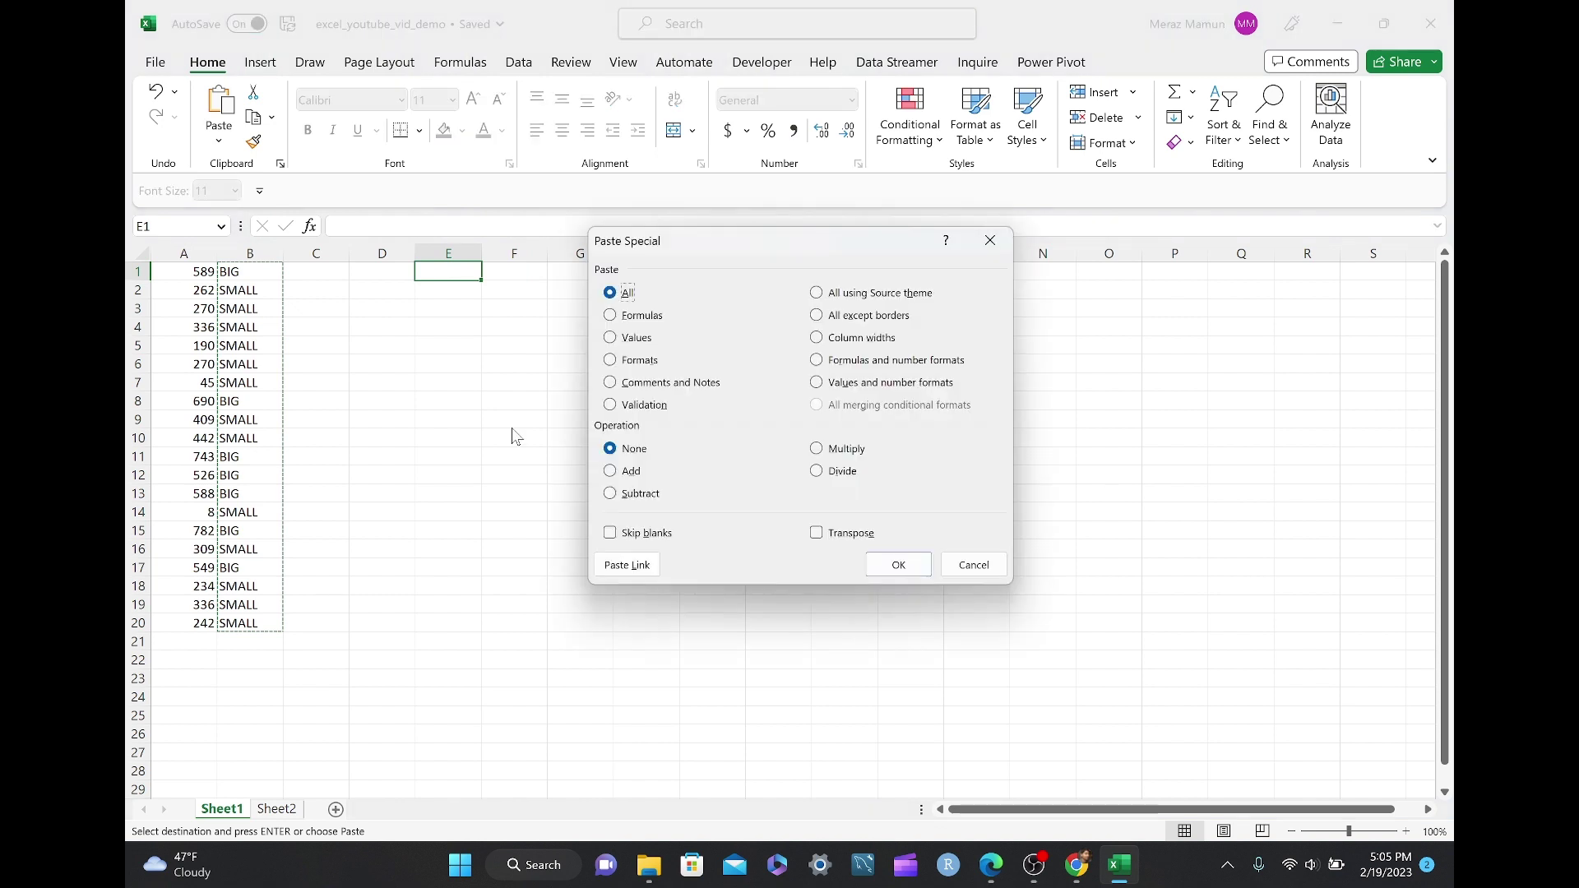
key("Down")
key("Down")
key("Return")
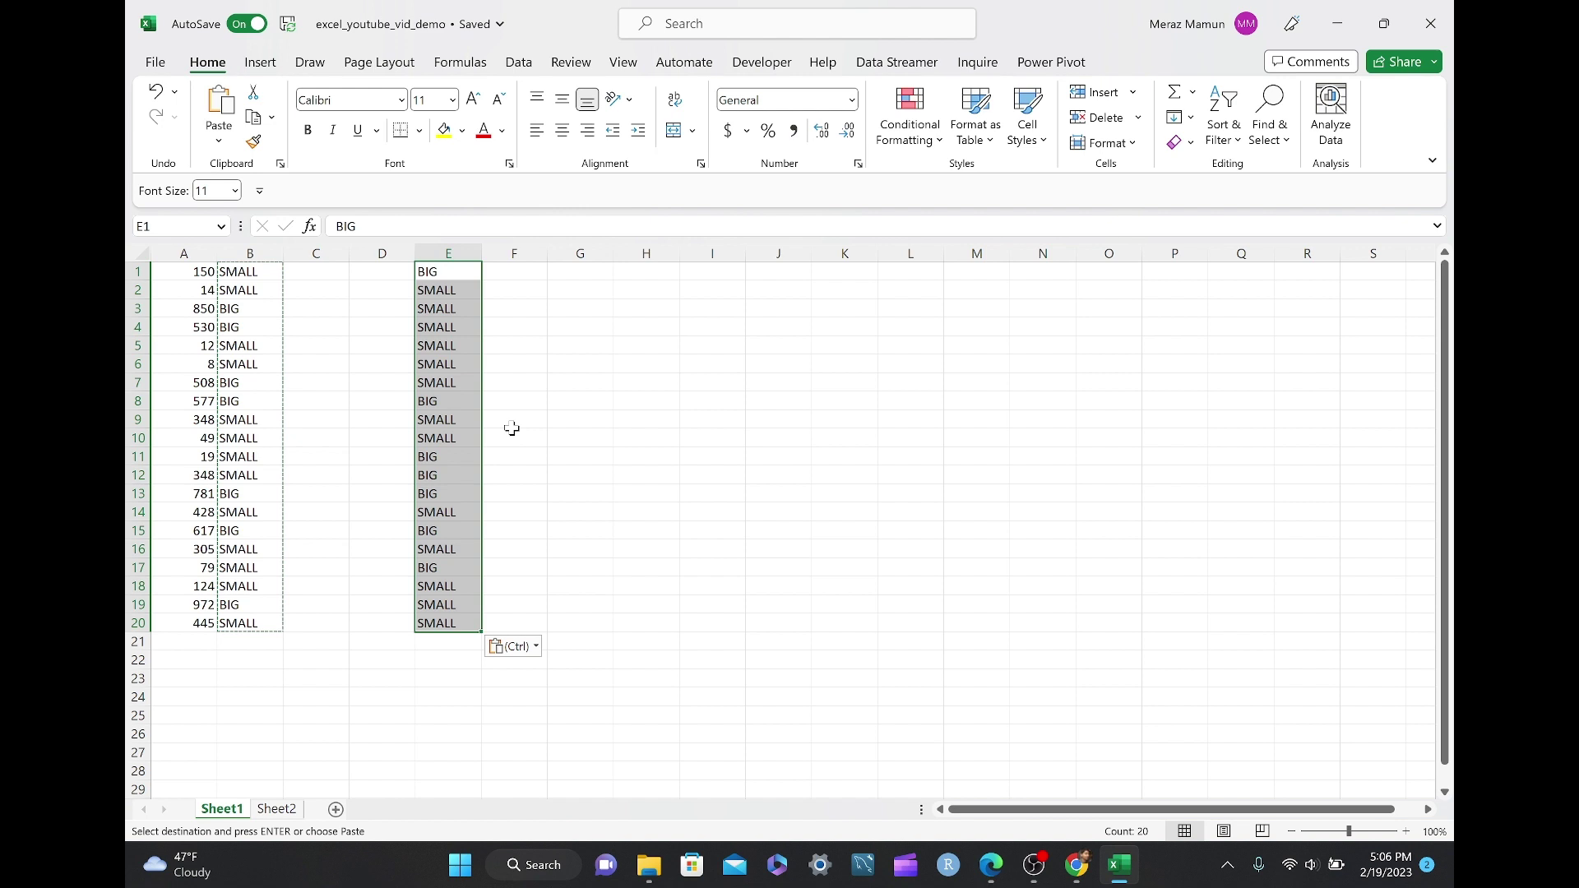
key("Left")
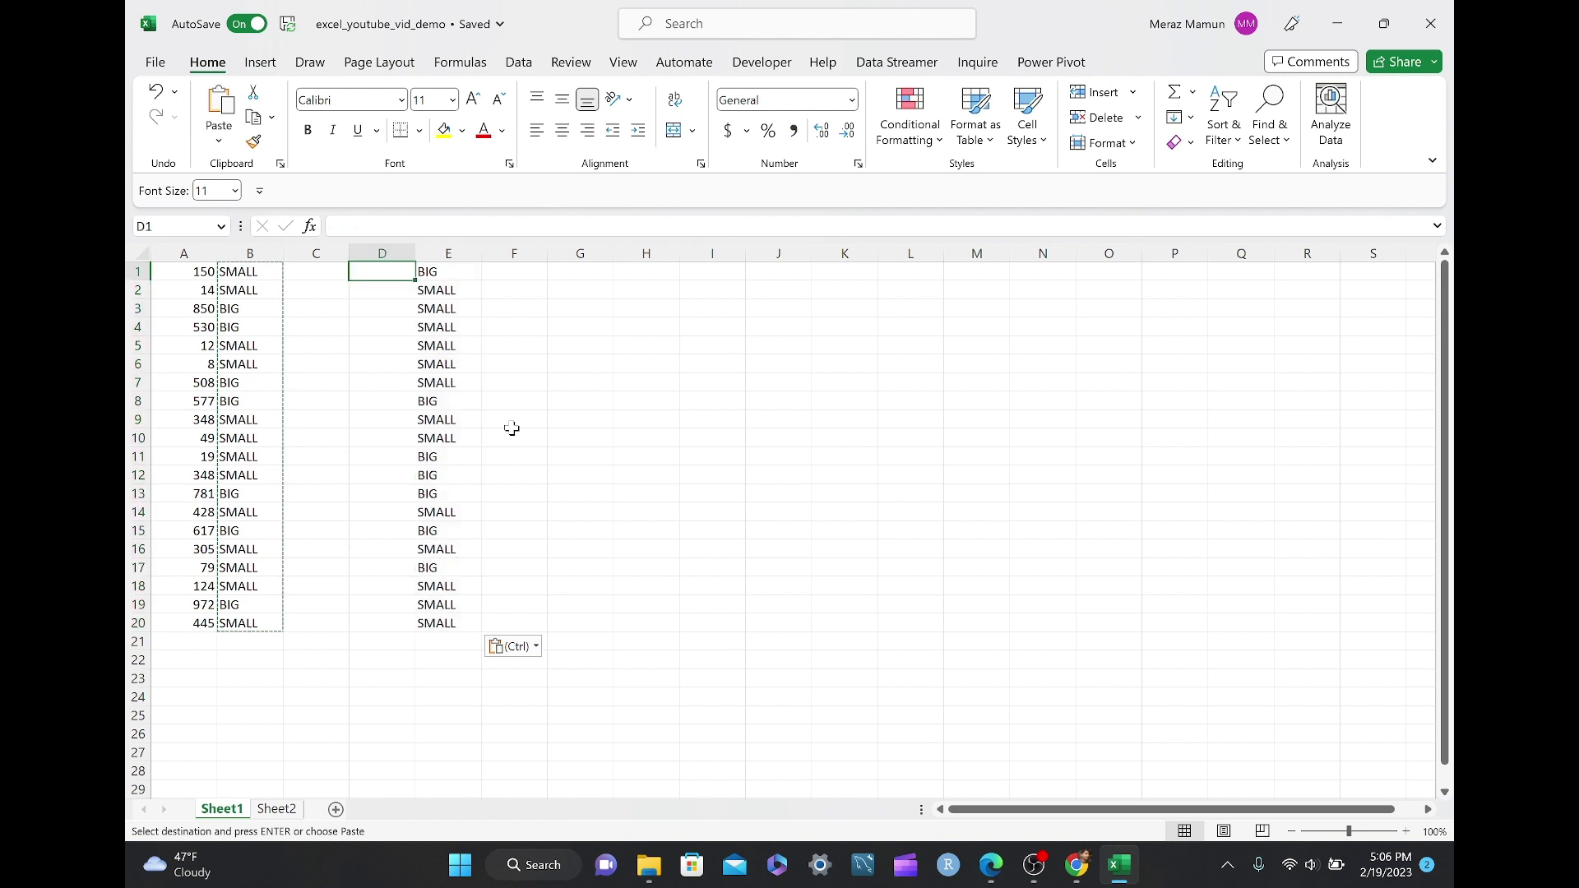
key("ctrl+z")
key("Left")
key("Left")
key("Left")
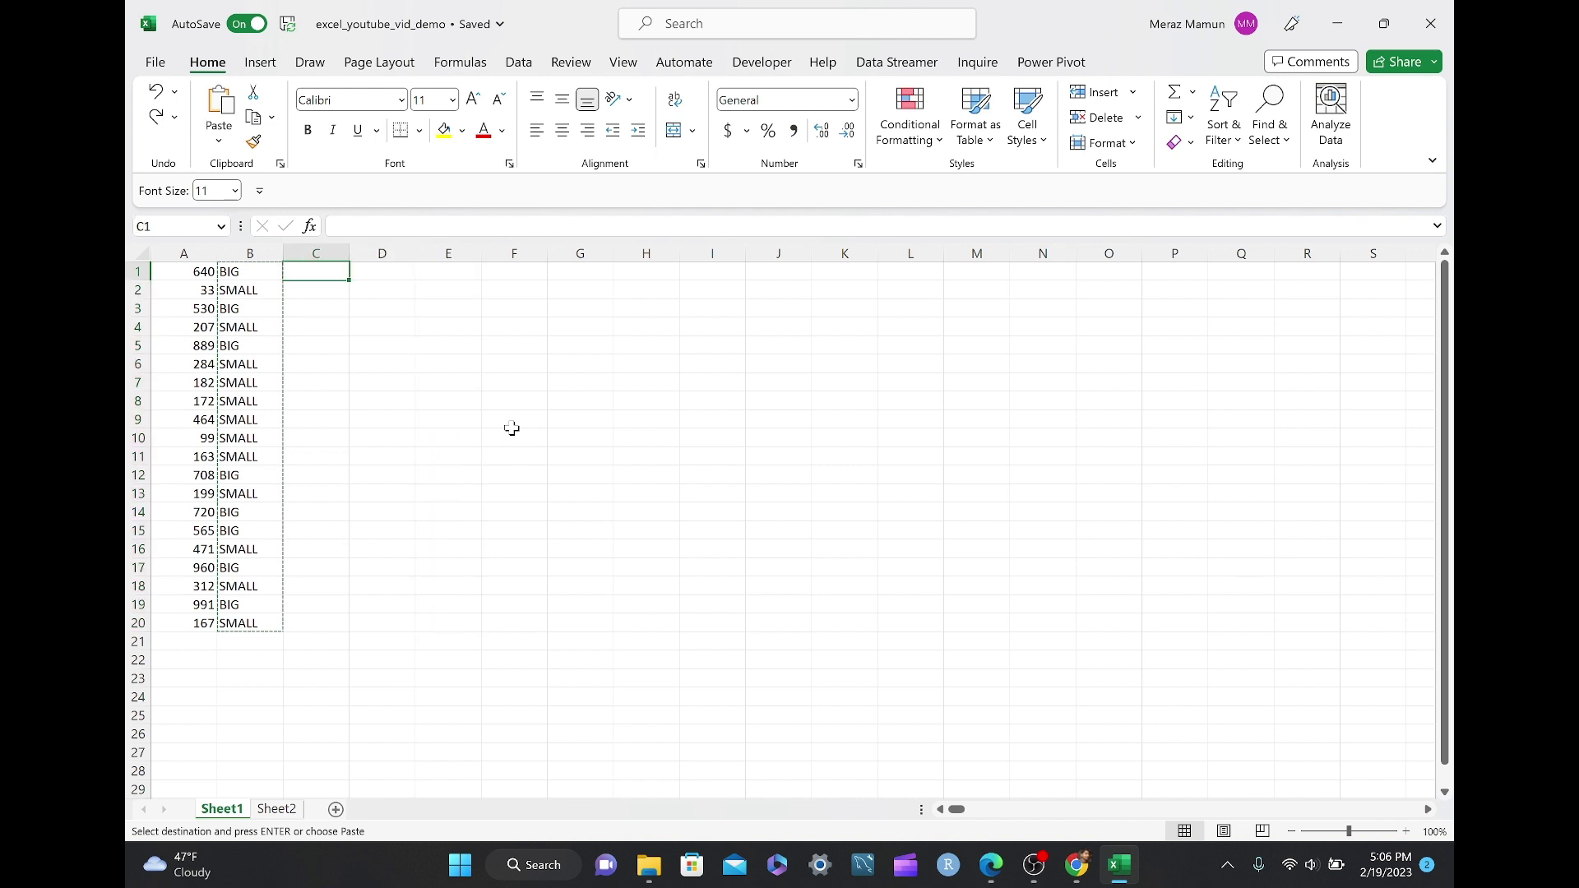
key("Escape")
key("Left")
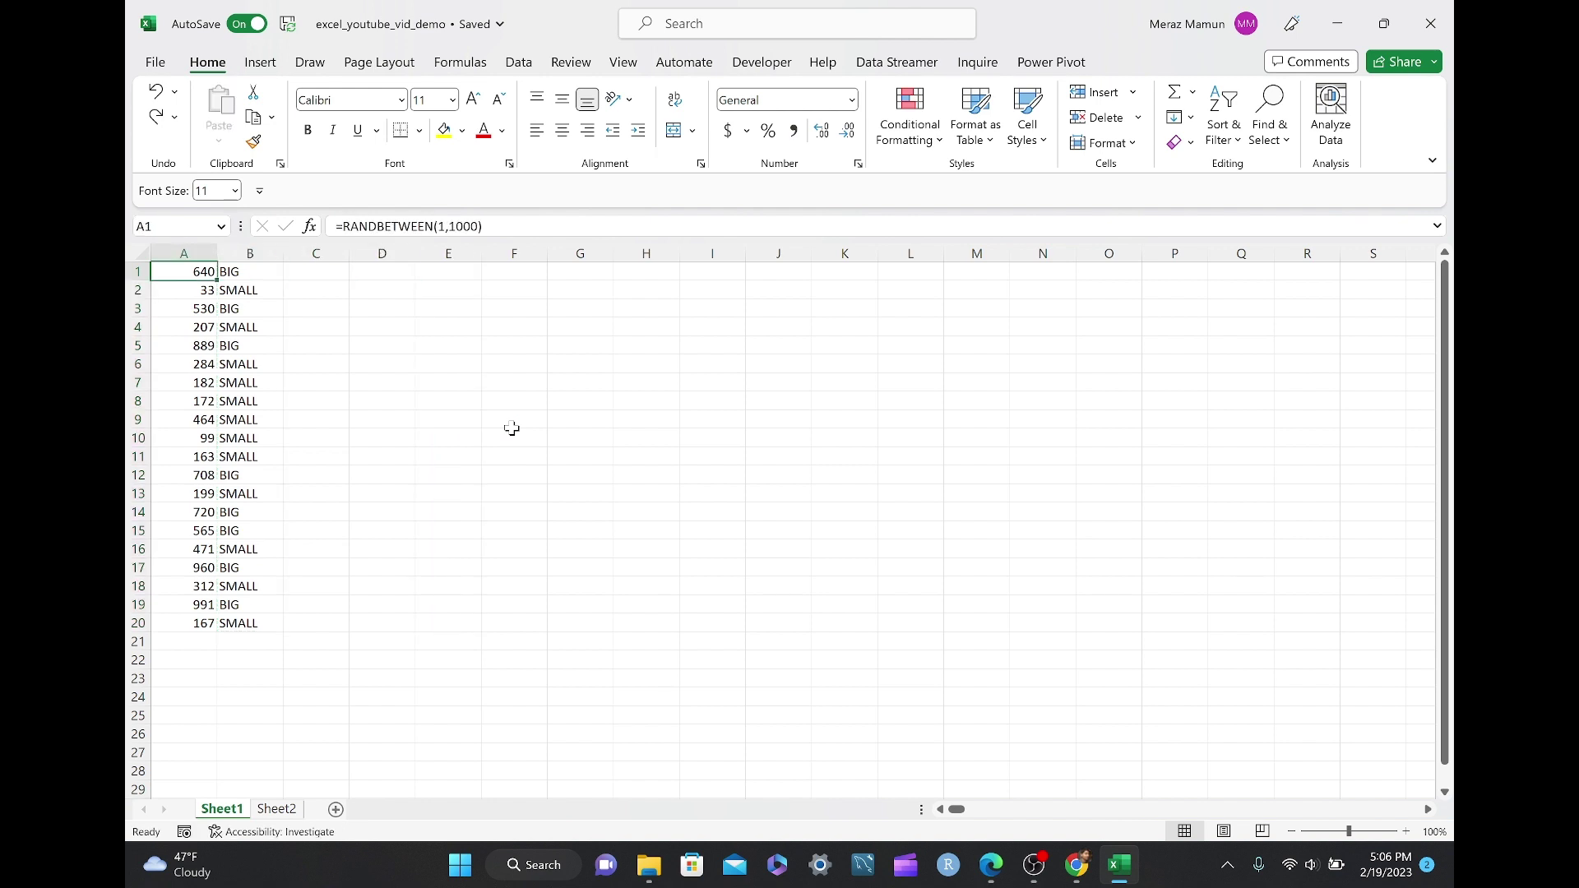
key("Right")
key("Left")
key("Right")
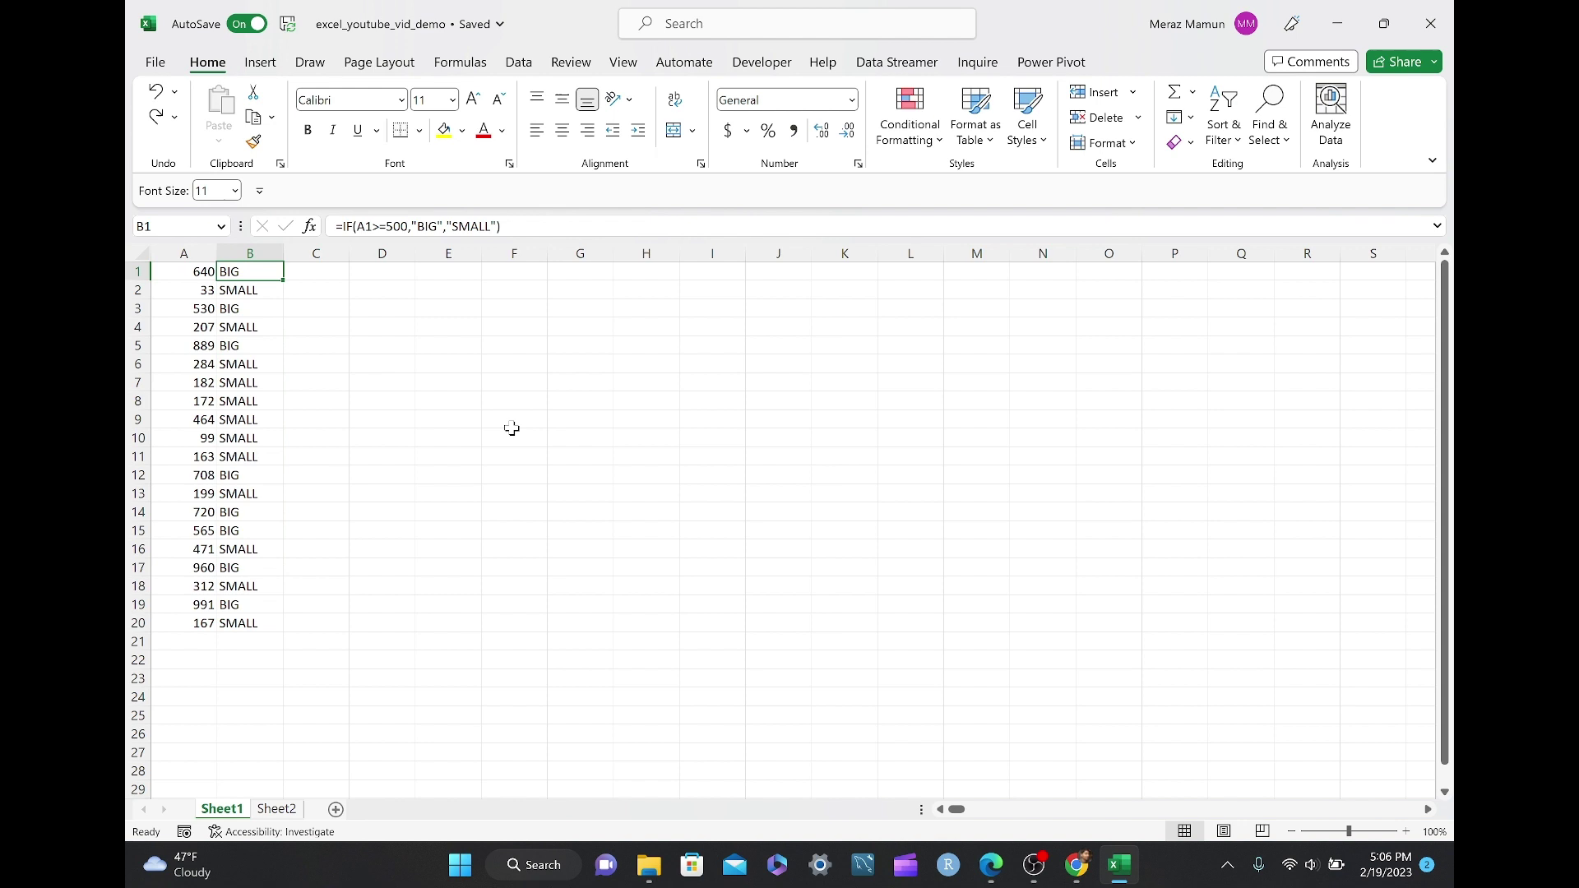
key("Left")
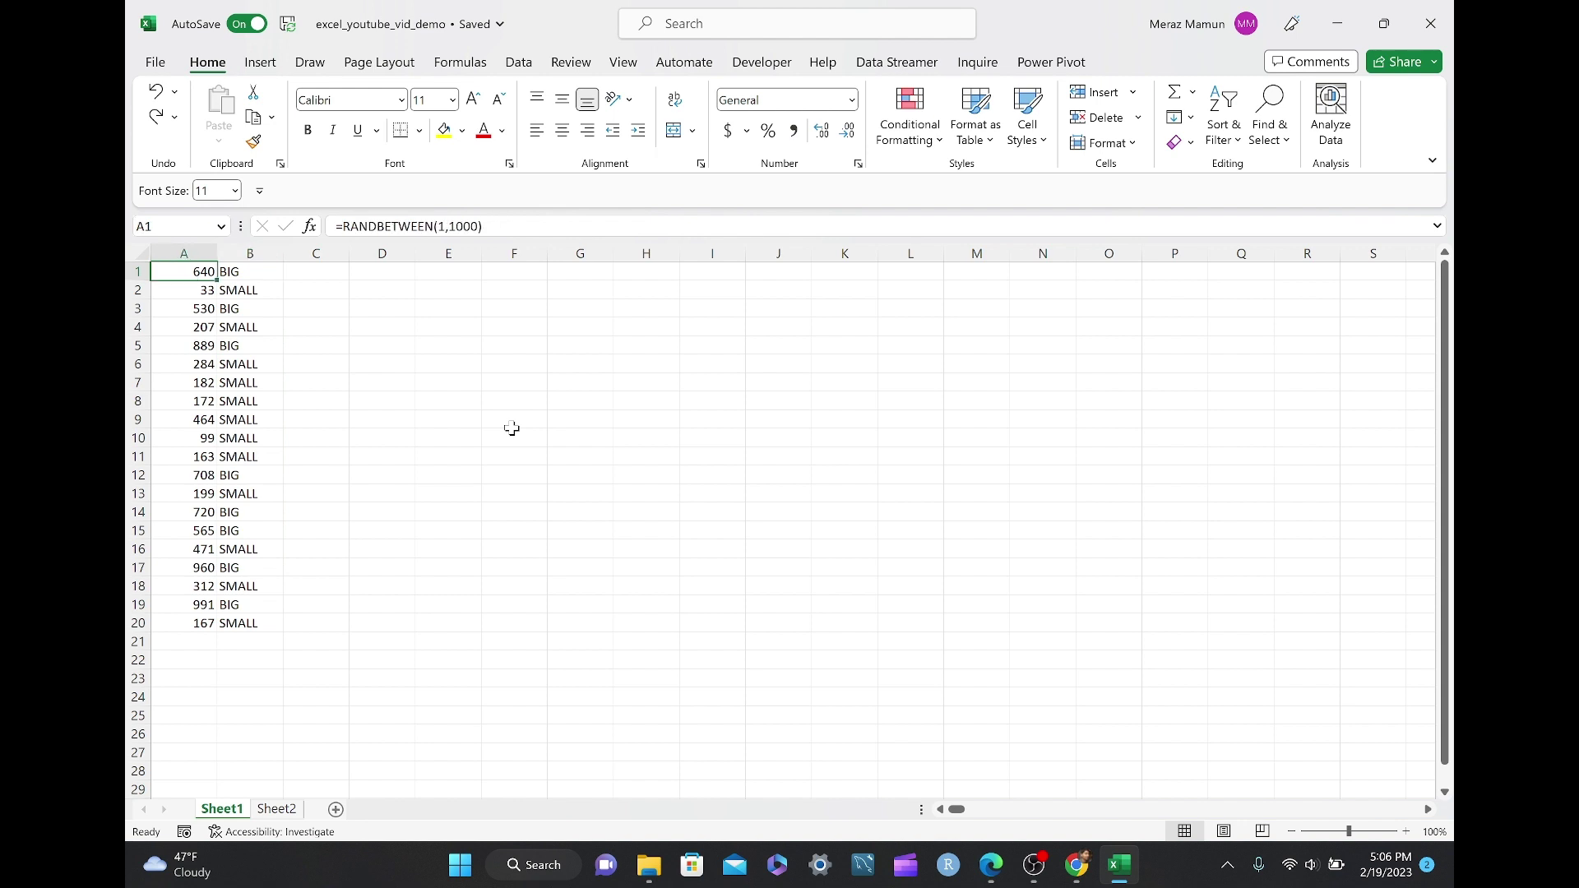
key("shift+Right")
key("ctrl+shift+Down")
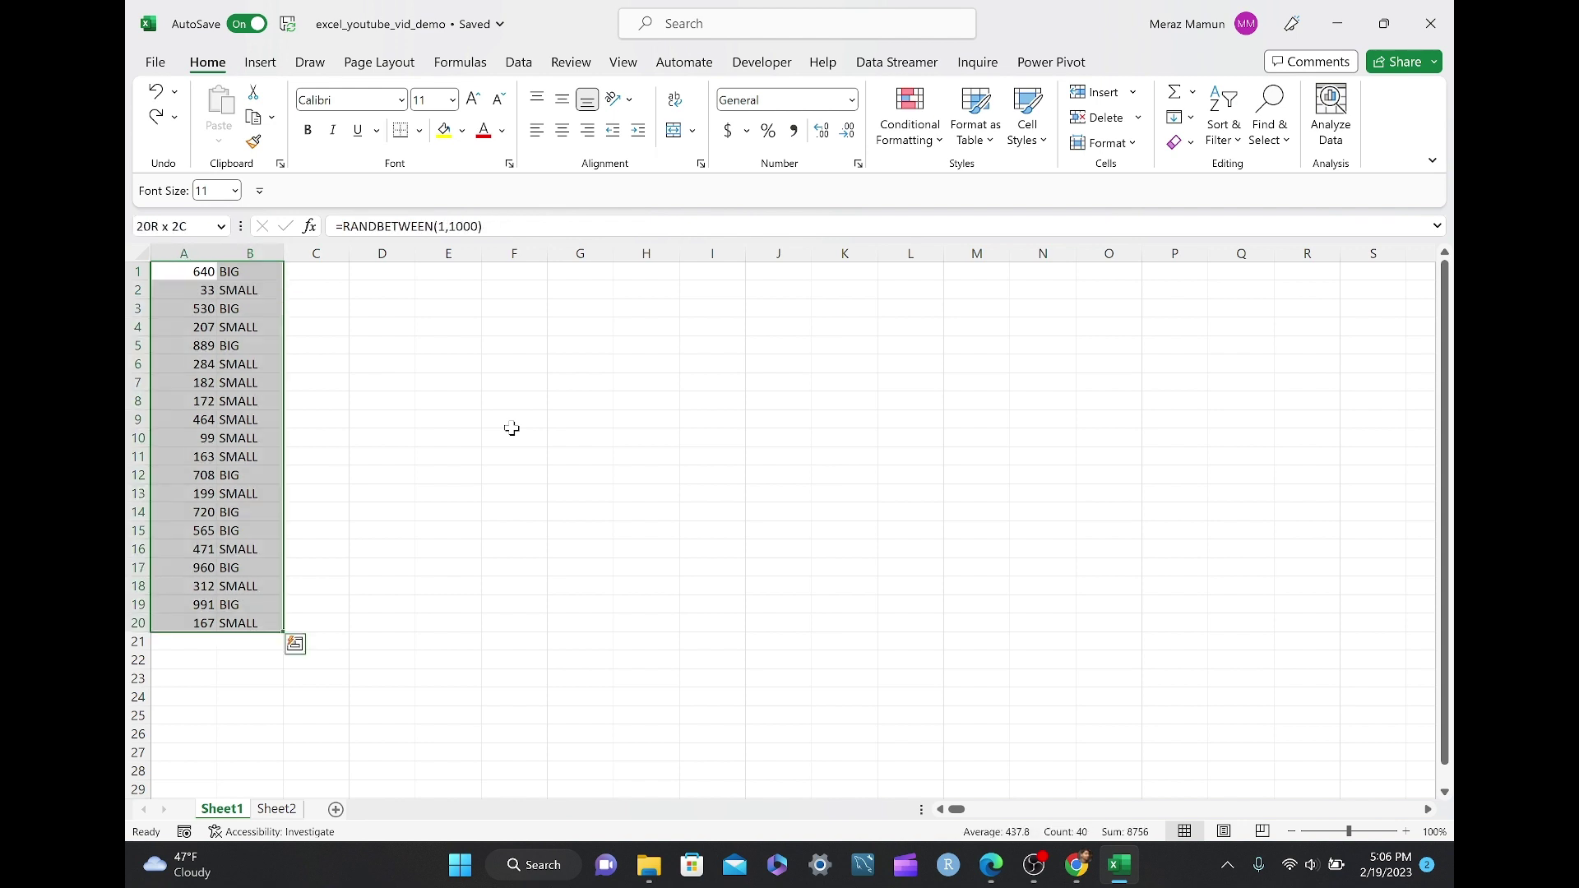
key("ctrl+c")
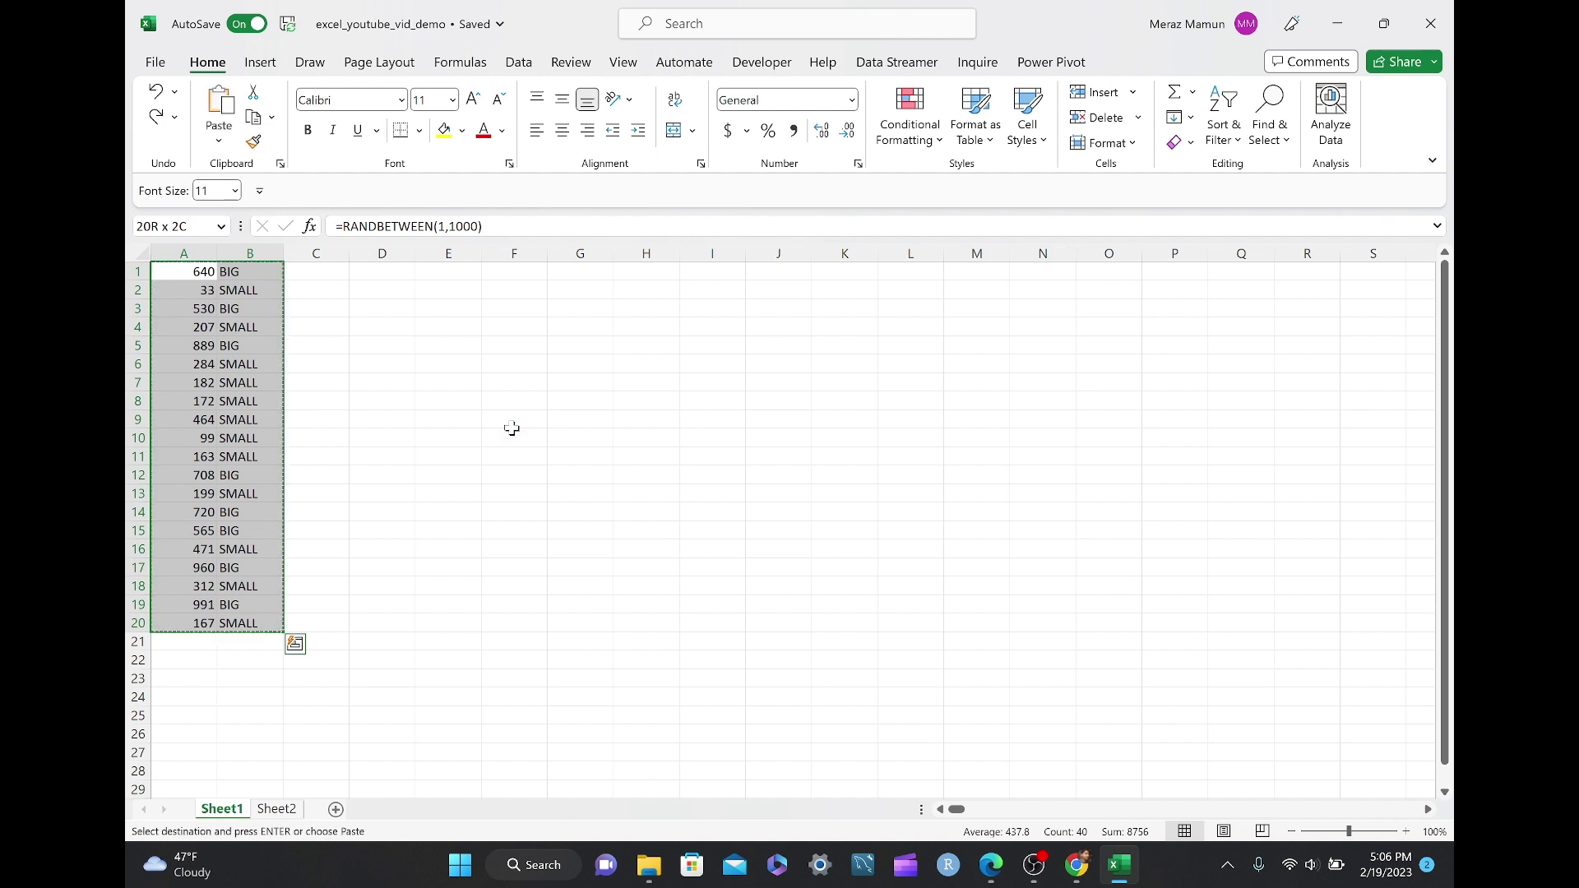
key("Right")
key("Right")
key("Right")
key("Right")
key("Left")
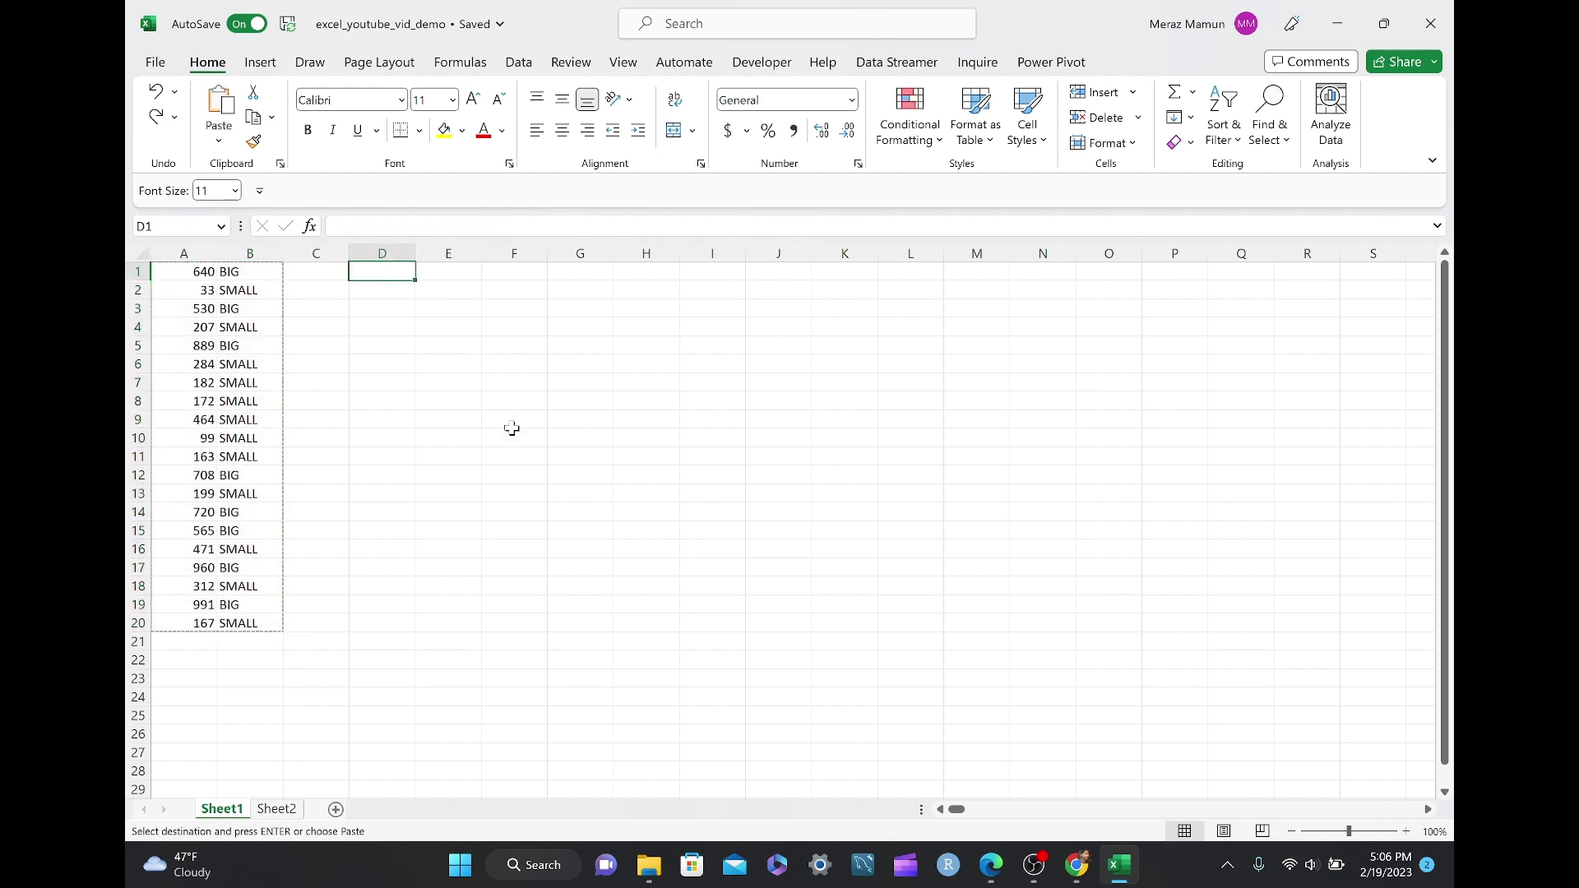
key("ctrl+alt+v")
key("Down")
key("Down")
key("Return")
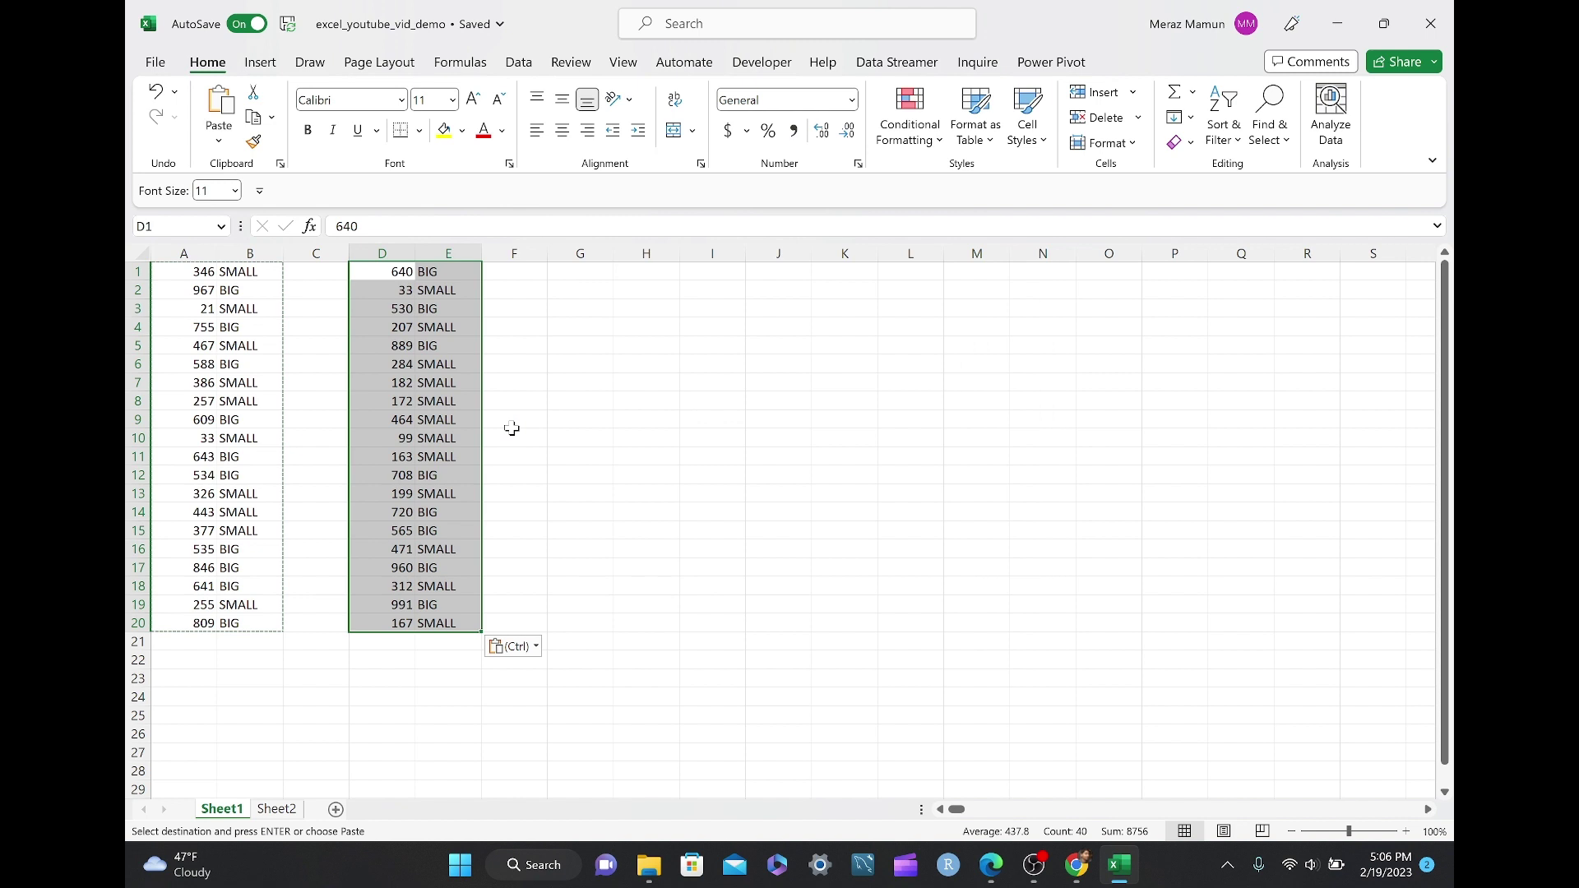
key("Delete")
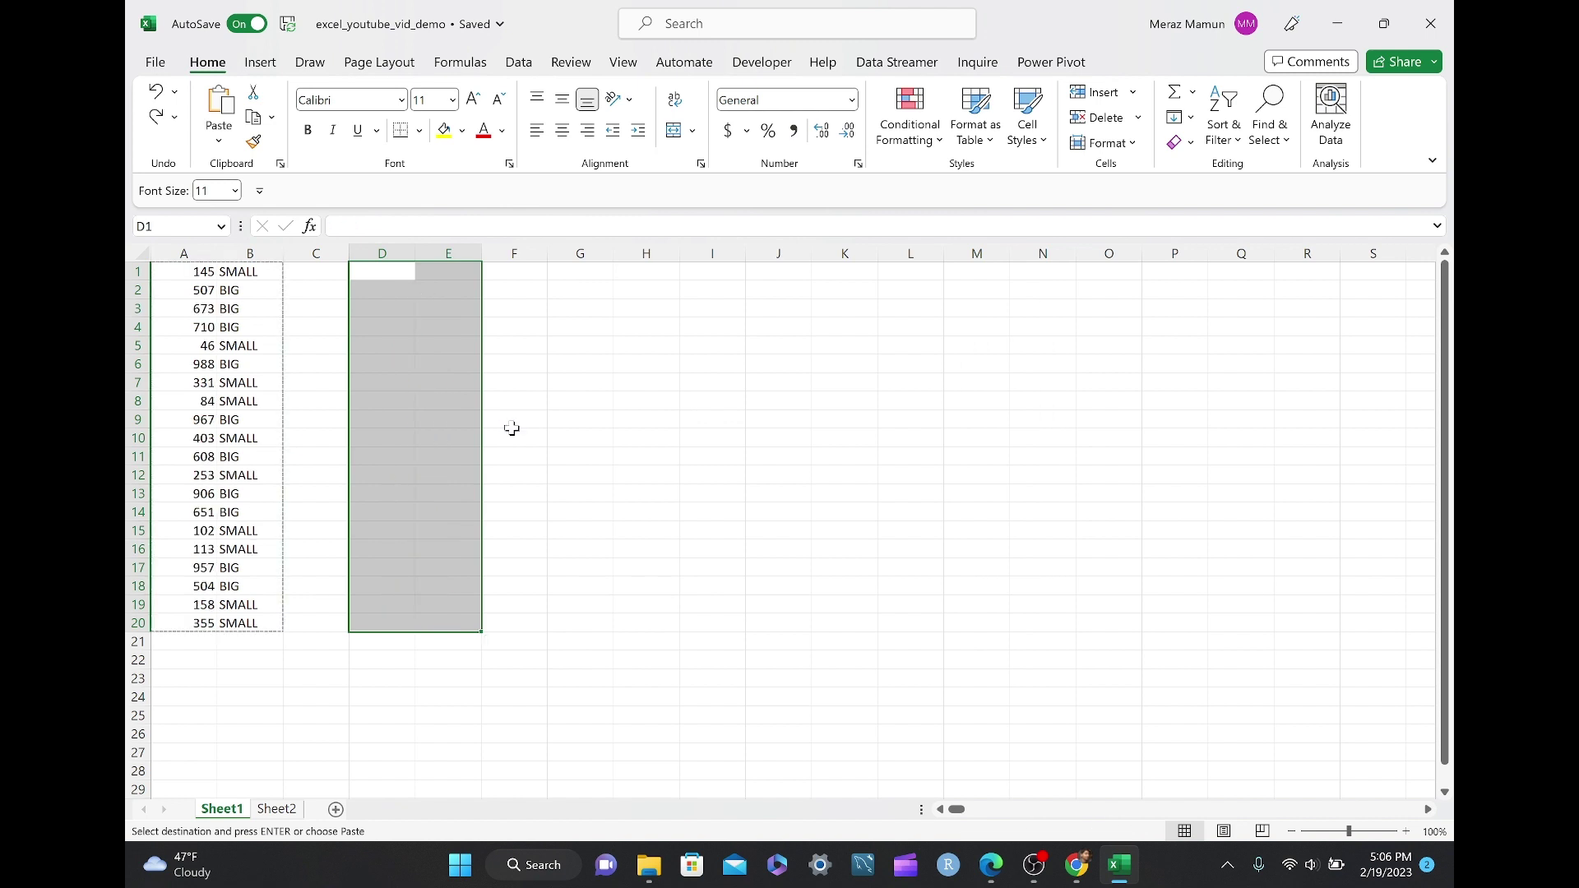
key("Left")
key("Left")
key("Left")
Step: Copy A1:B20 and paste it over itself as values, then confirm B3 holds plain text
key("Escape")
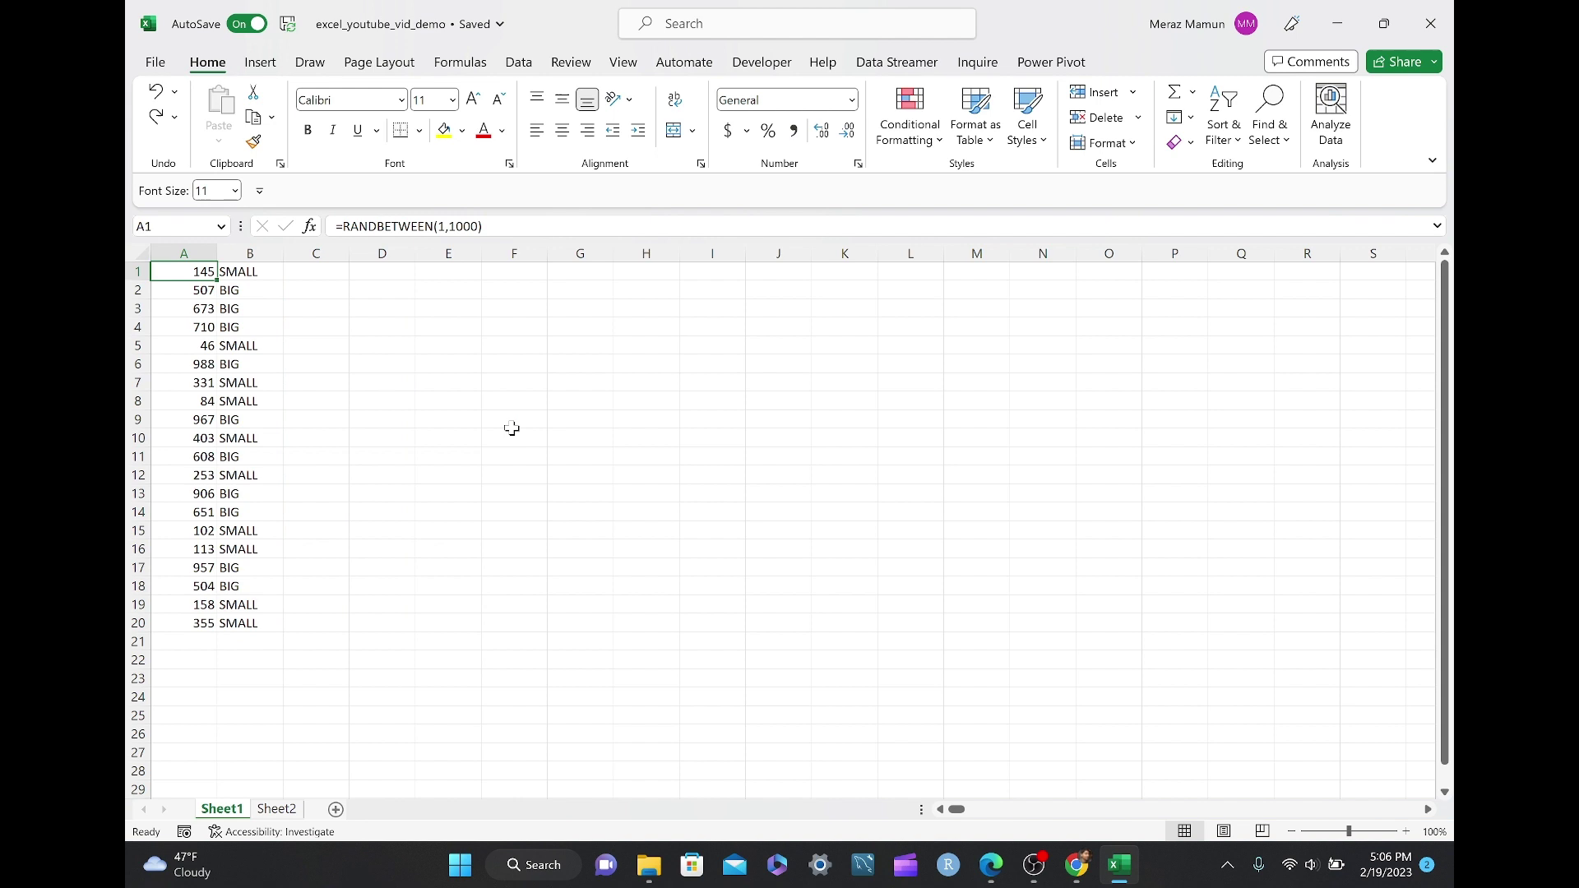
key("shift+Right")
key("ctrl+shift+Down")
key("ctrl+c")
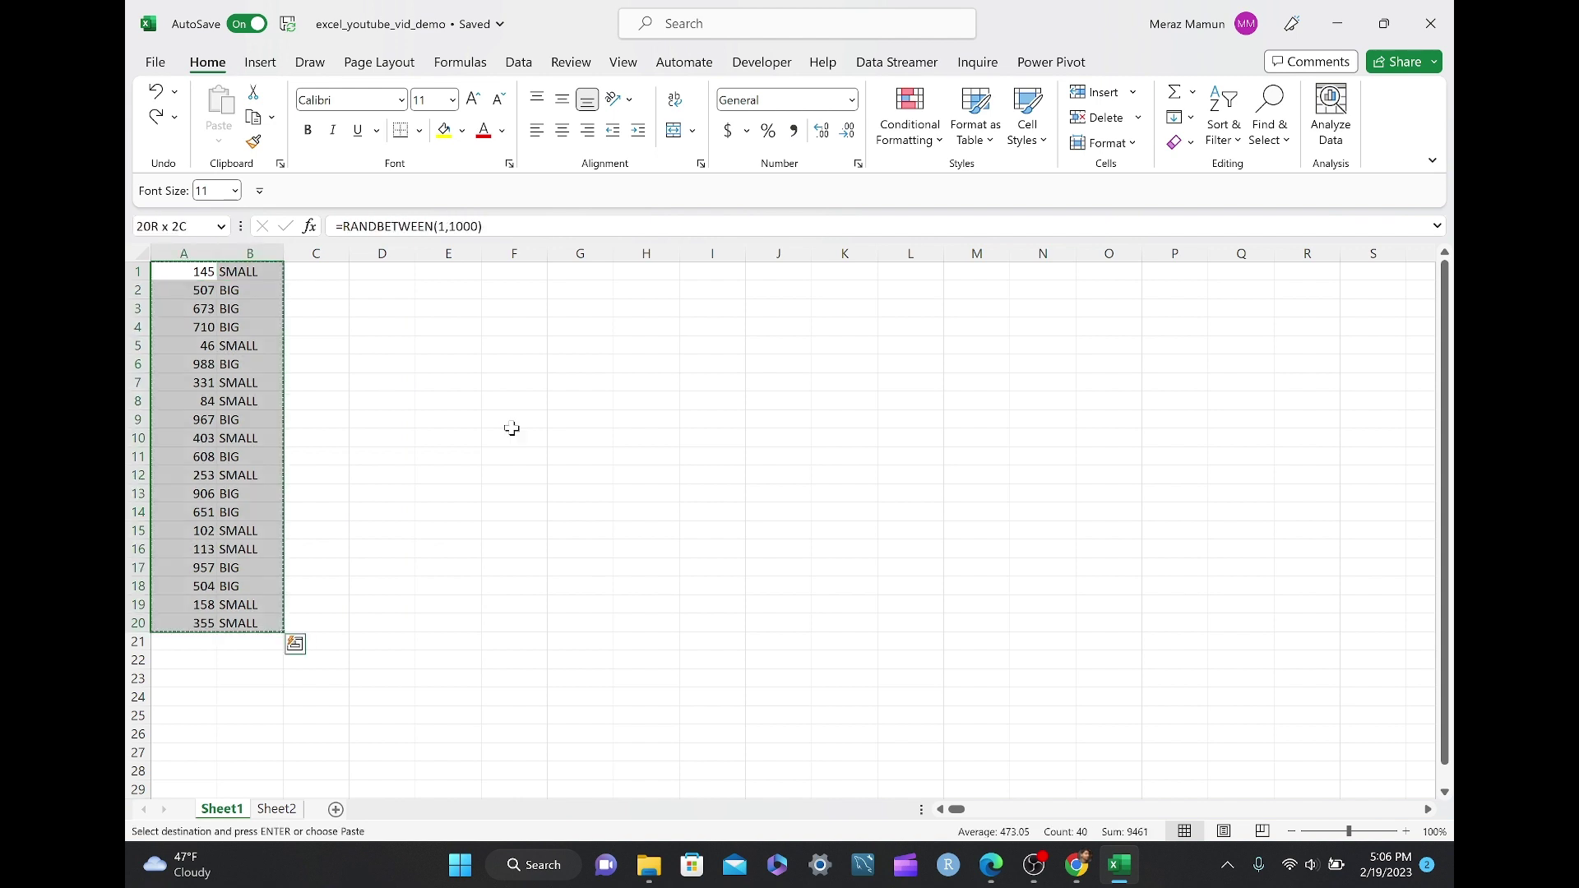
key("ctrl+alt+v")
key("Down")
key("Down")
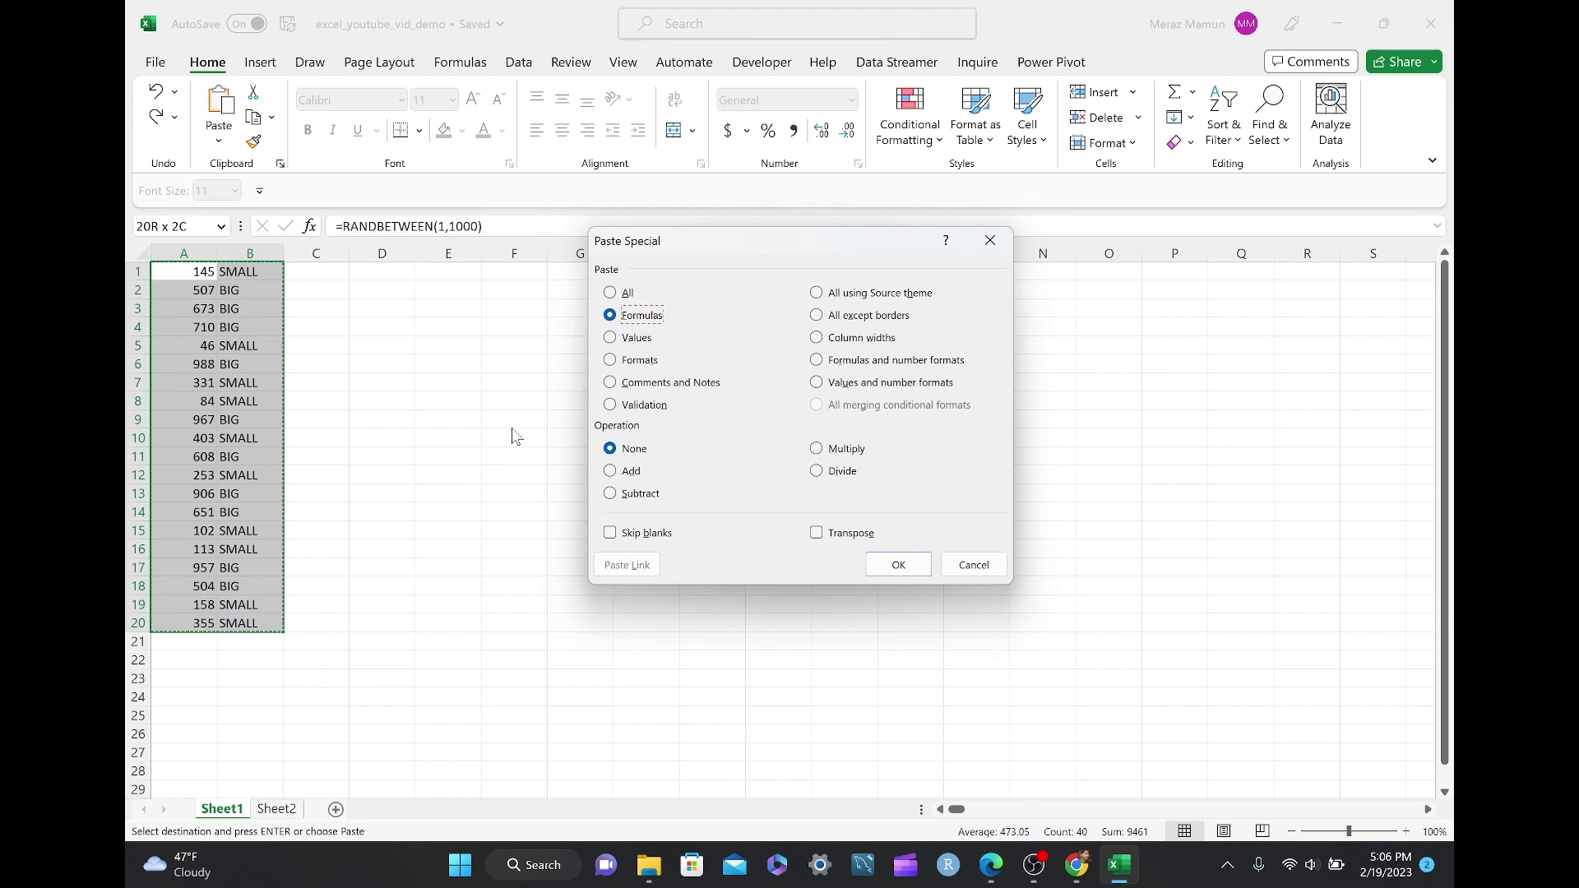
key("Return")
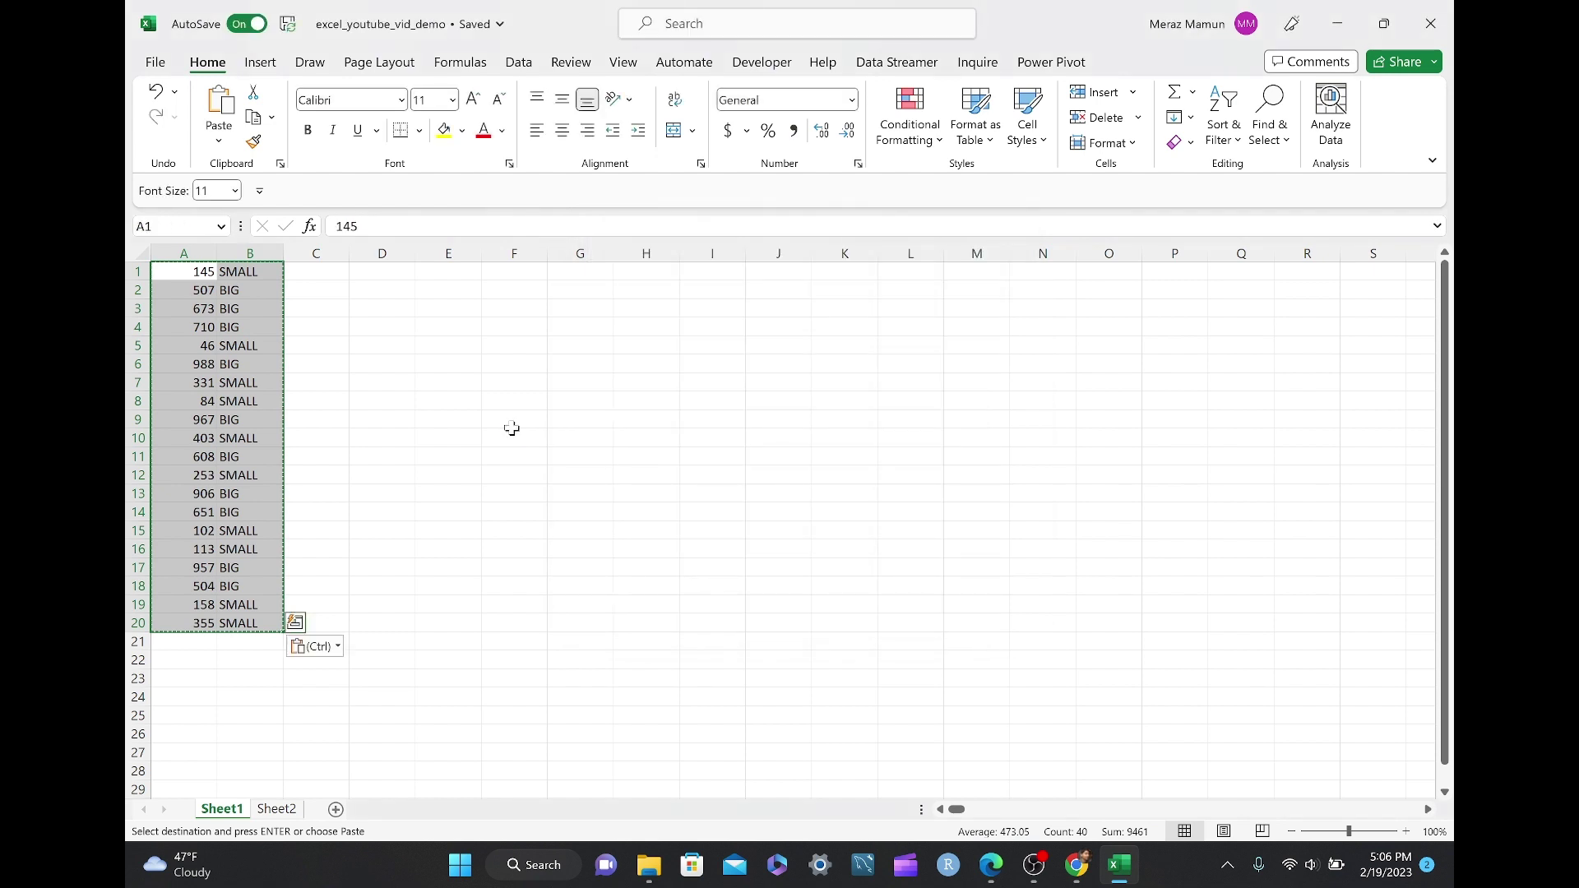
key("Escape")
key("Down")
key("Down")
key("Right")
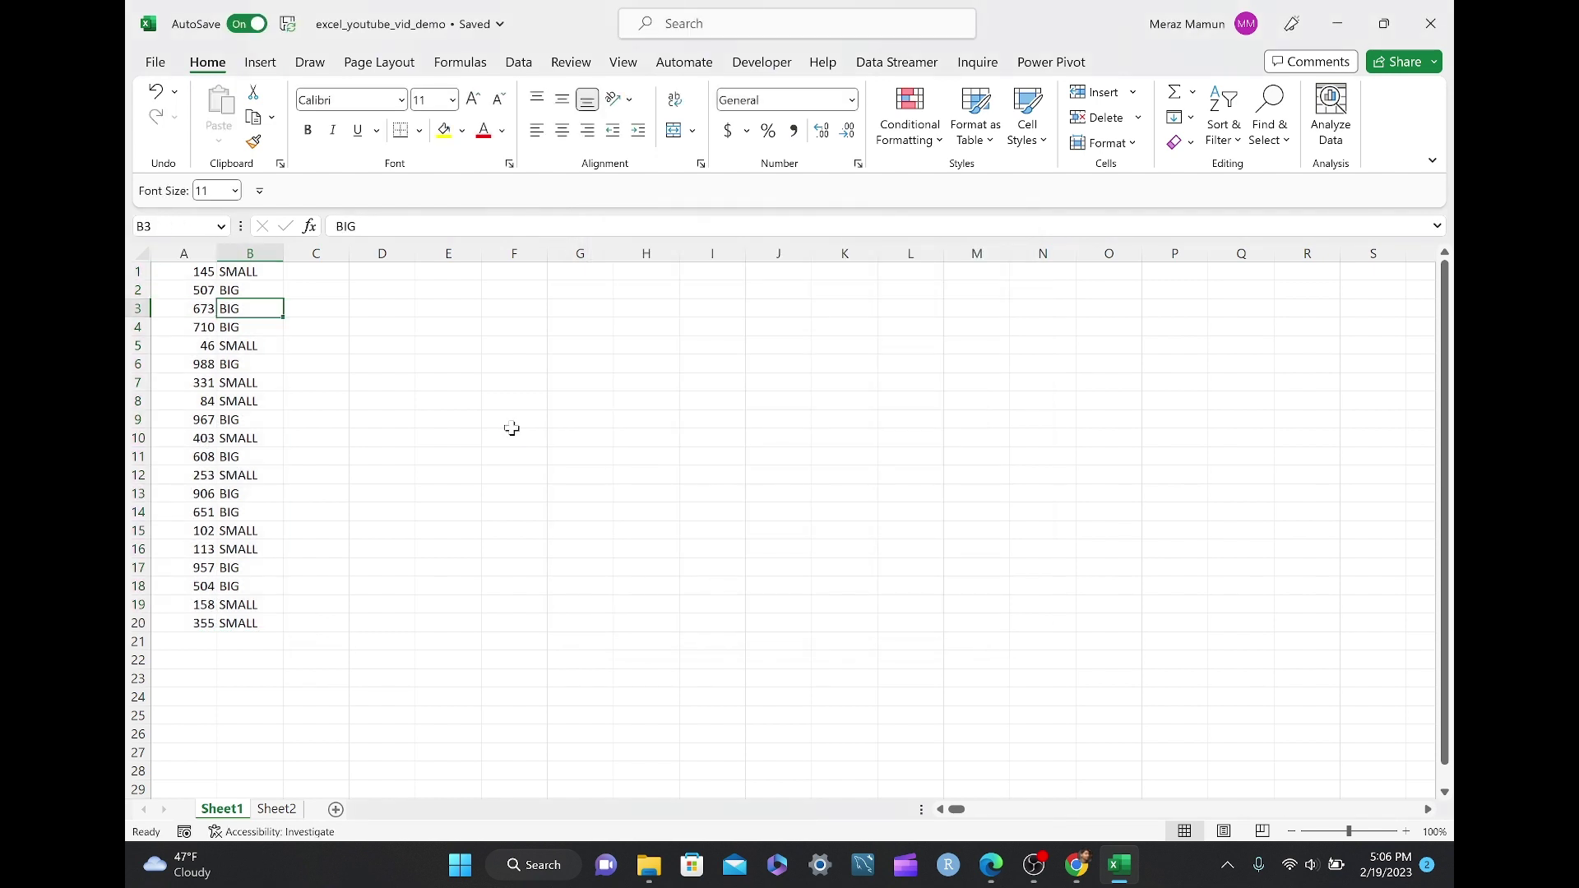
key("Left")
key("Up")
key("Up")
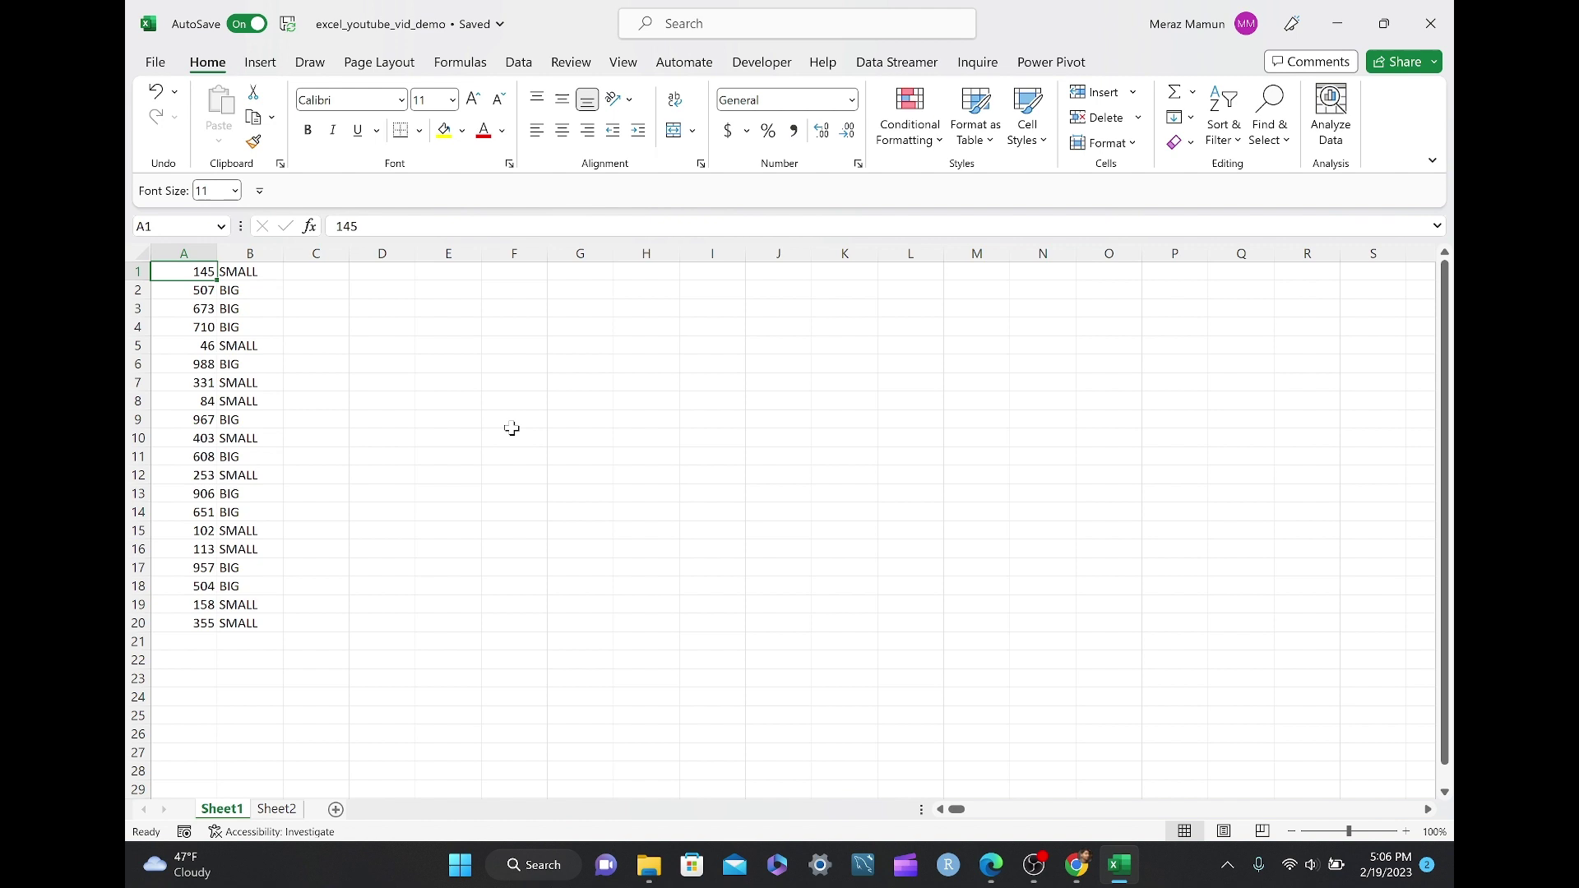
Step: Undo the in-place values paste so Sheet1 gets its RANDBETWEEN formulas back
key("ctrl+a")
key("ctrl+c")
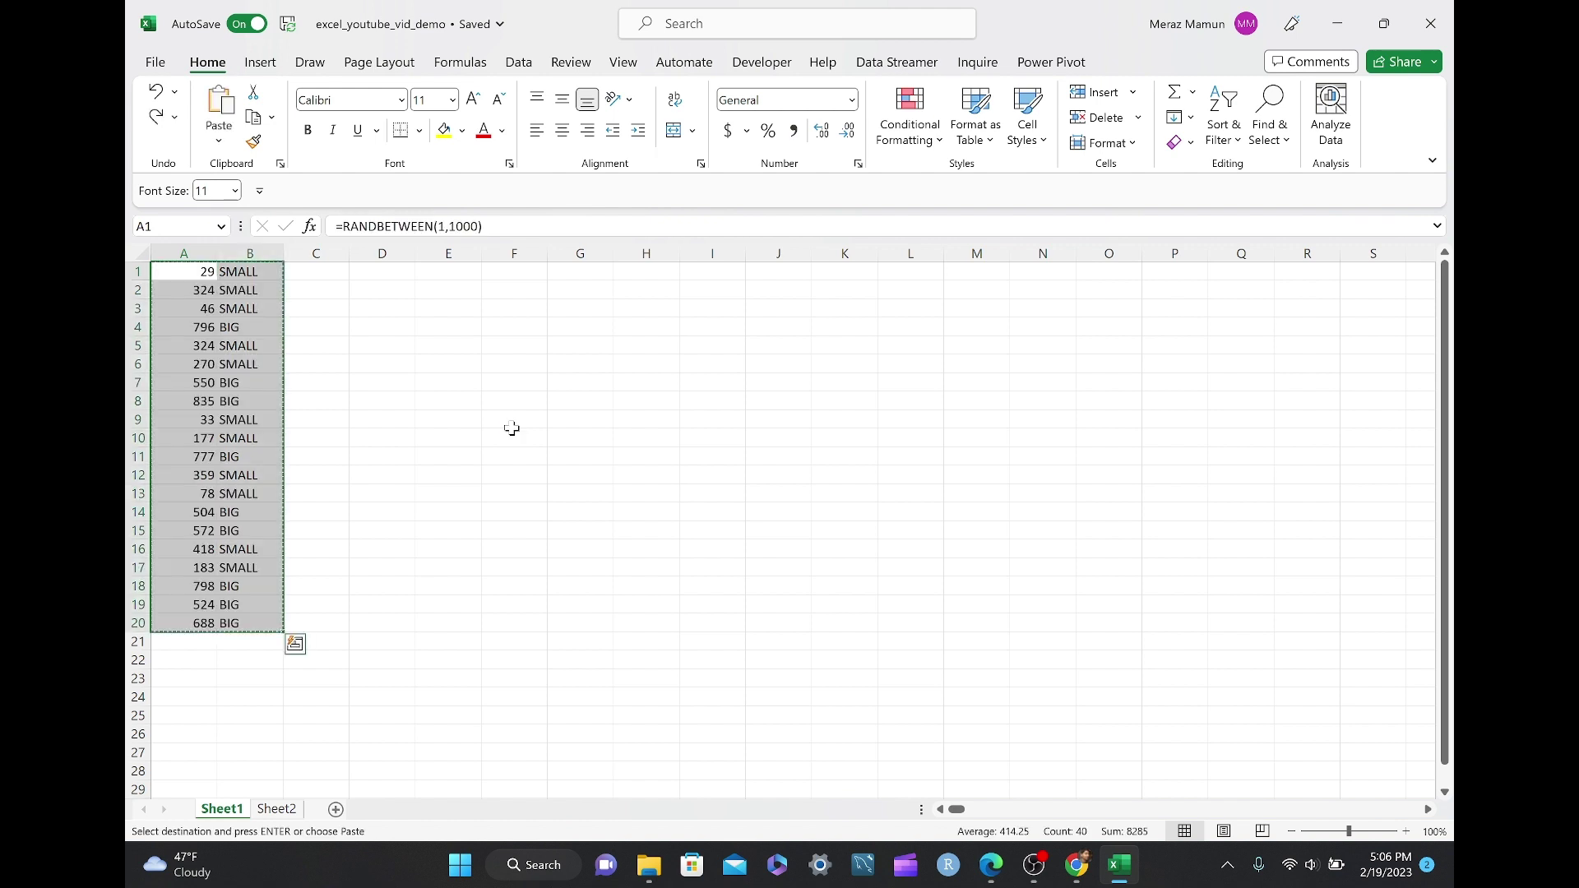
key("F2")
key("Escape")
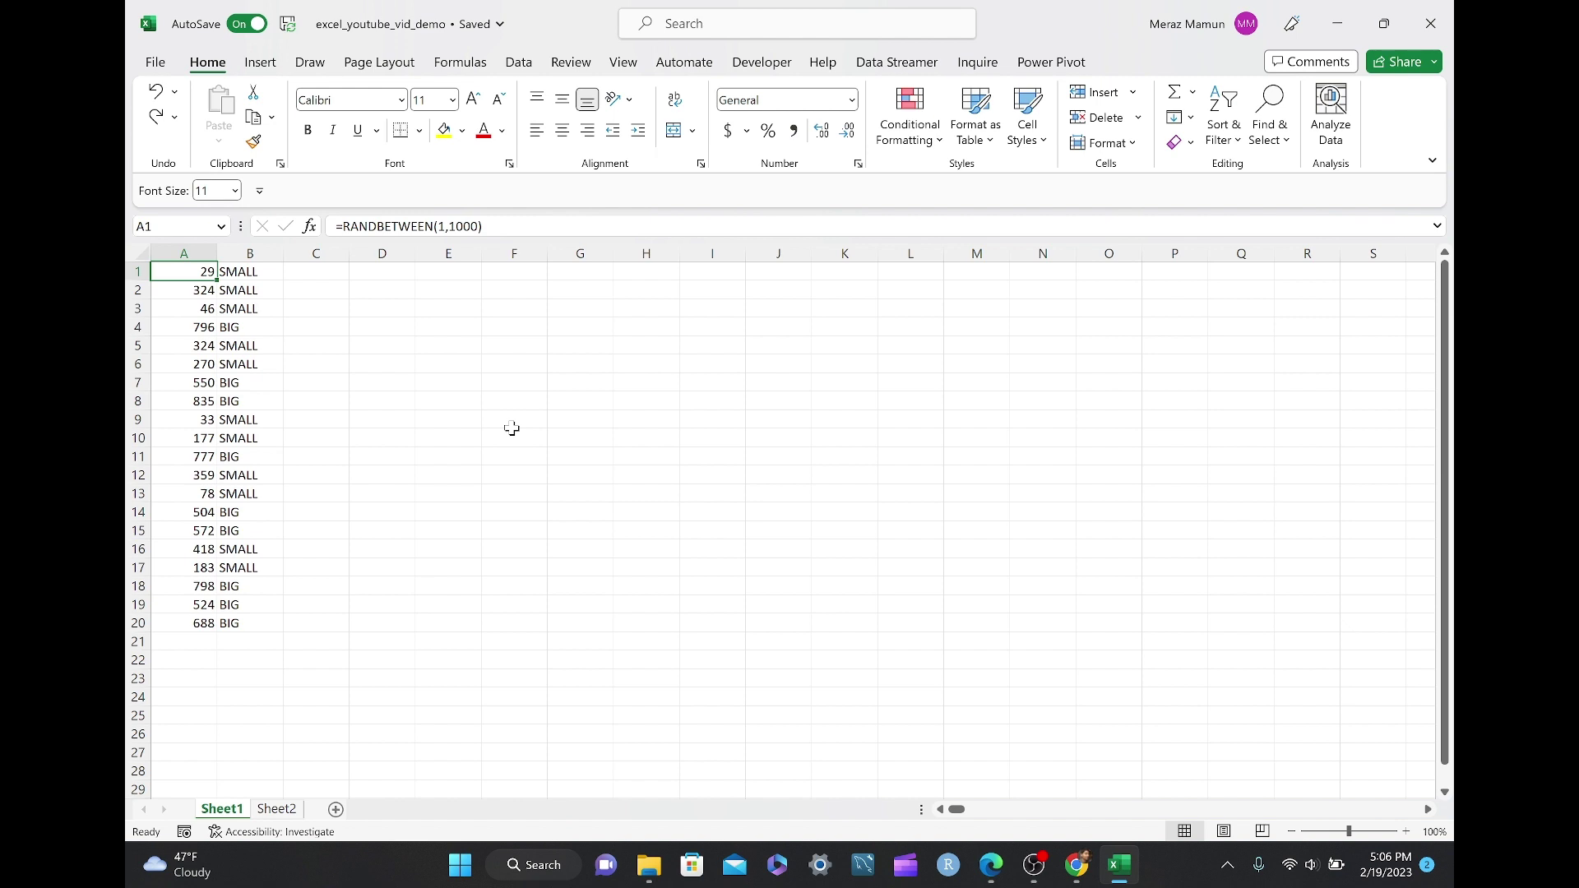
Step: Copy the numbers and labels in Sheet1's A1:B20 and go to the empty Sheet2
key("shift+Right")
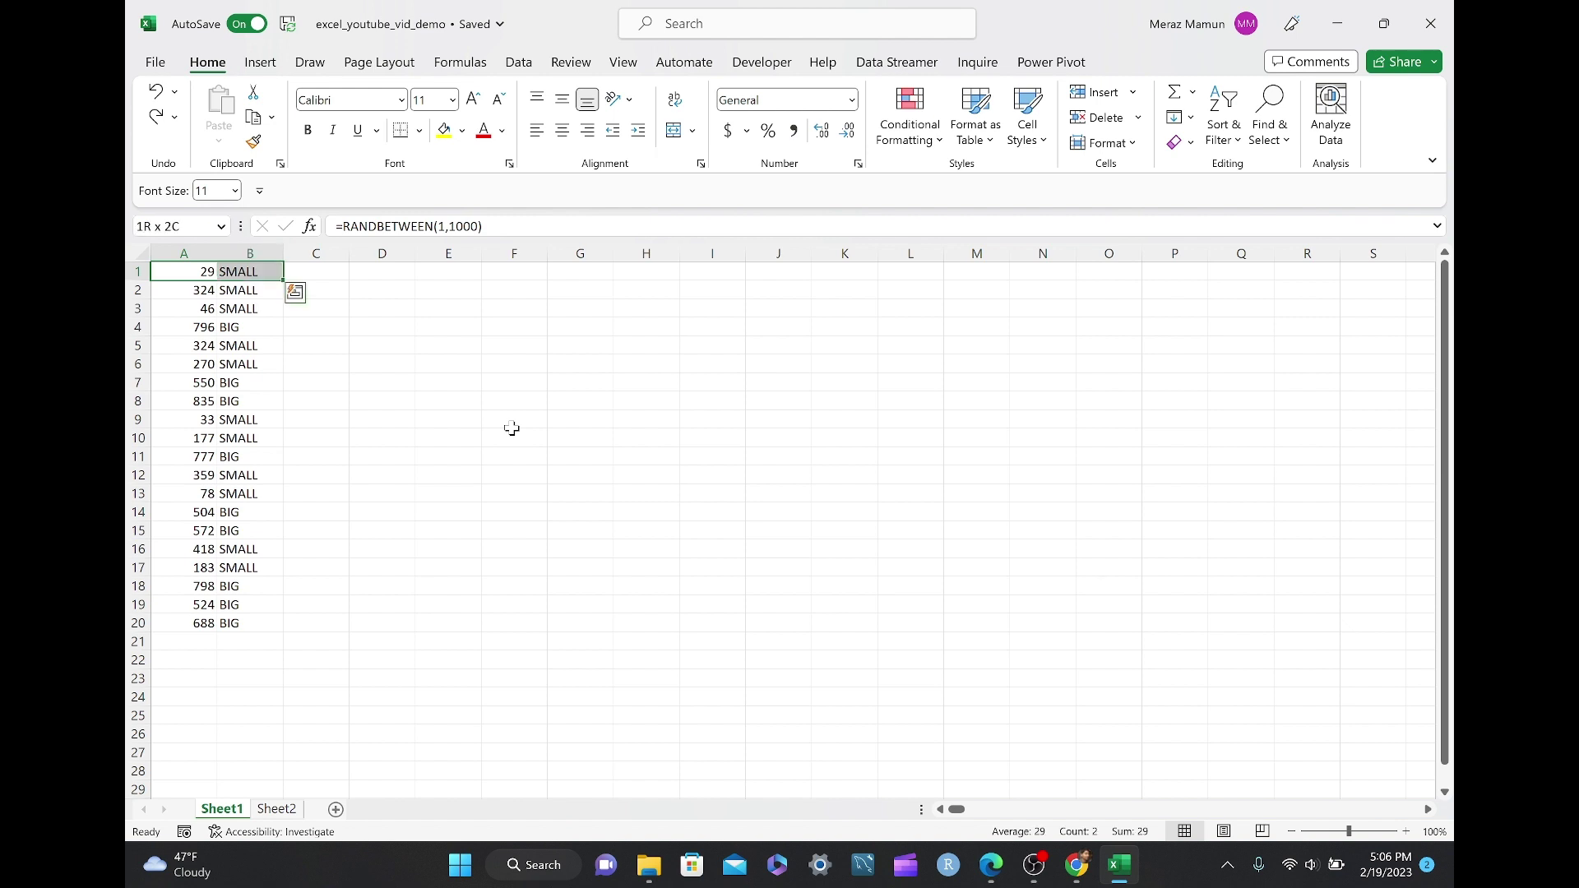
key("ctrl+shift+Down")
key("ctrl+c")
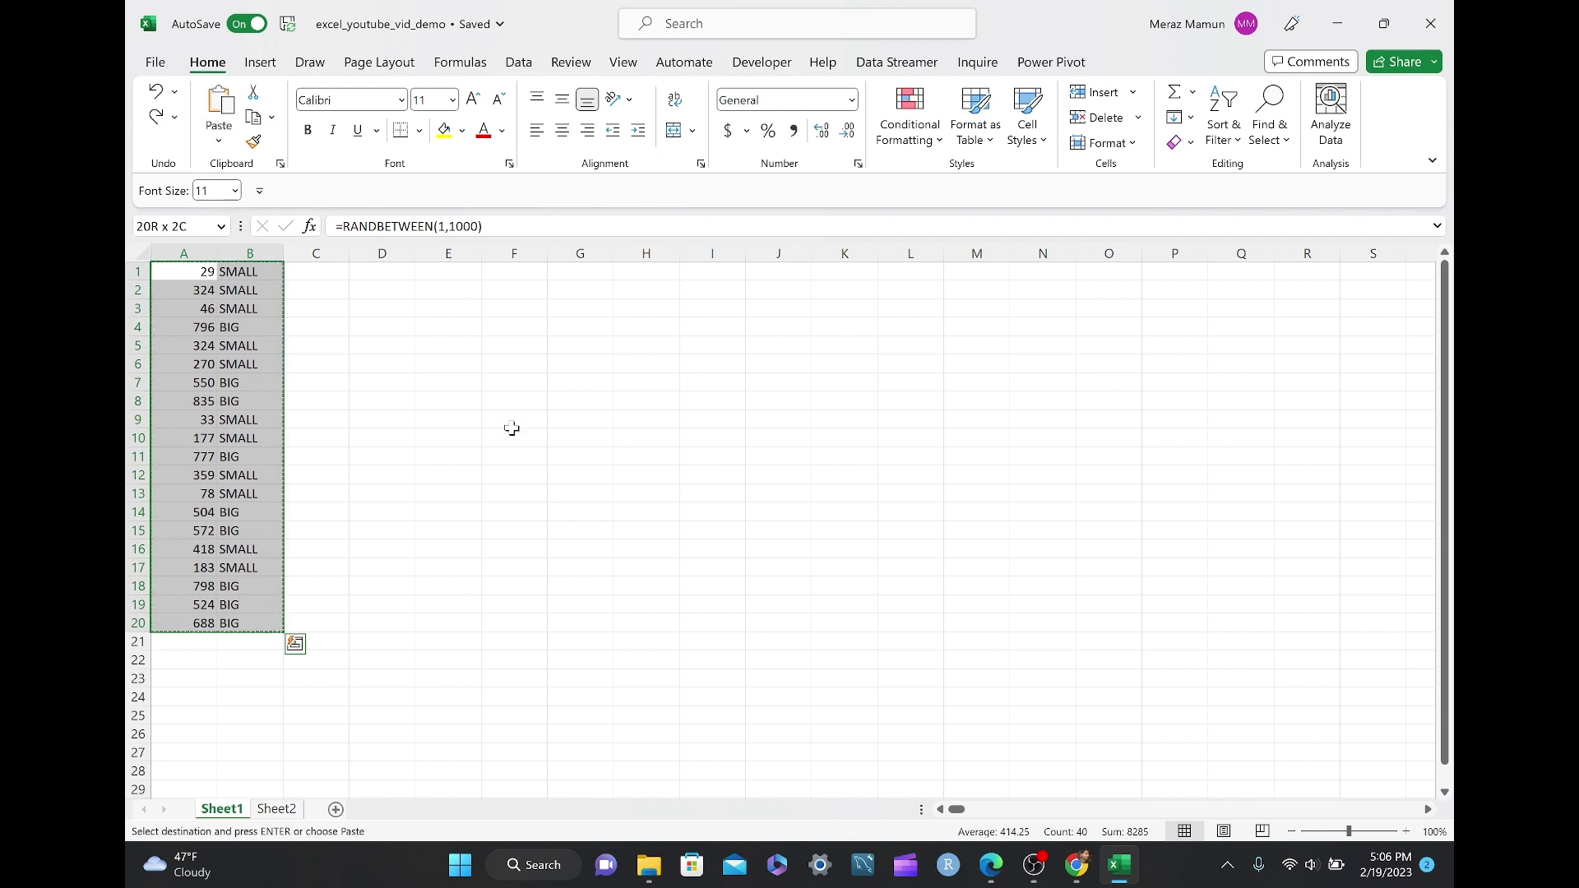
left_click(265, 812)
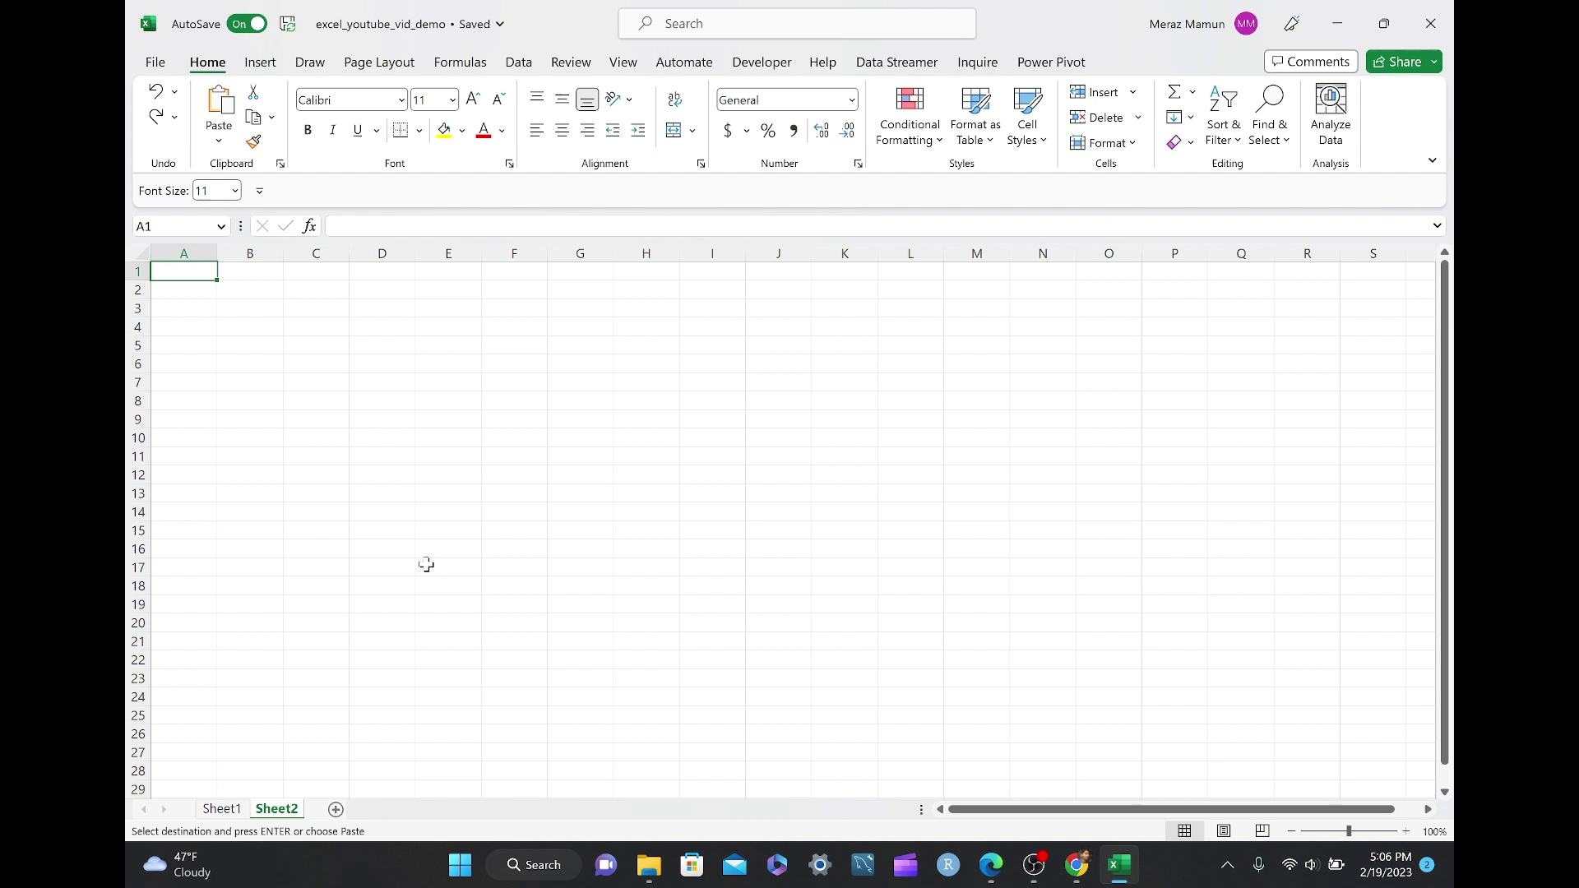
left_click(222, 810)
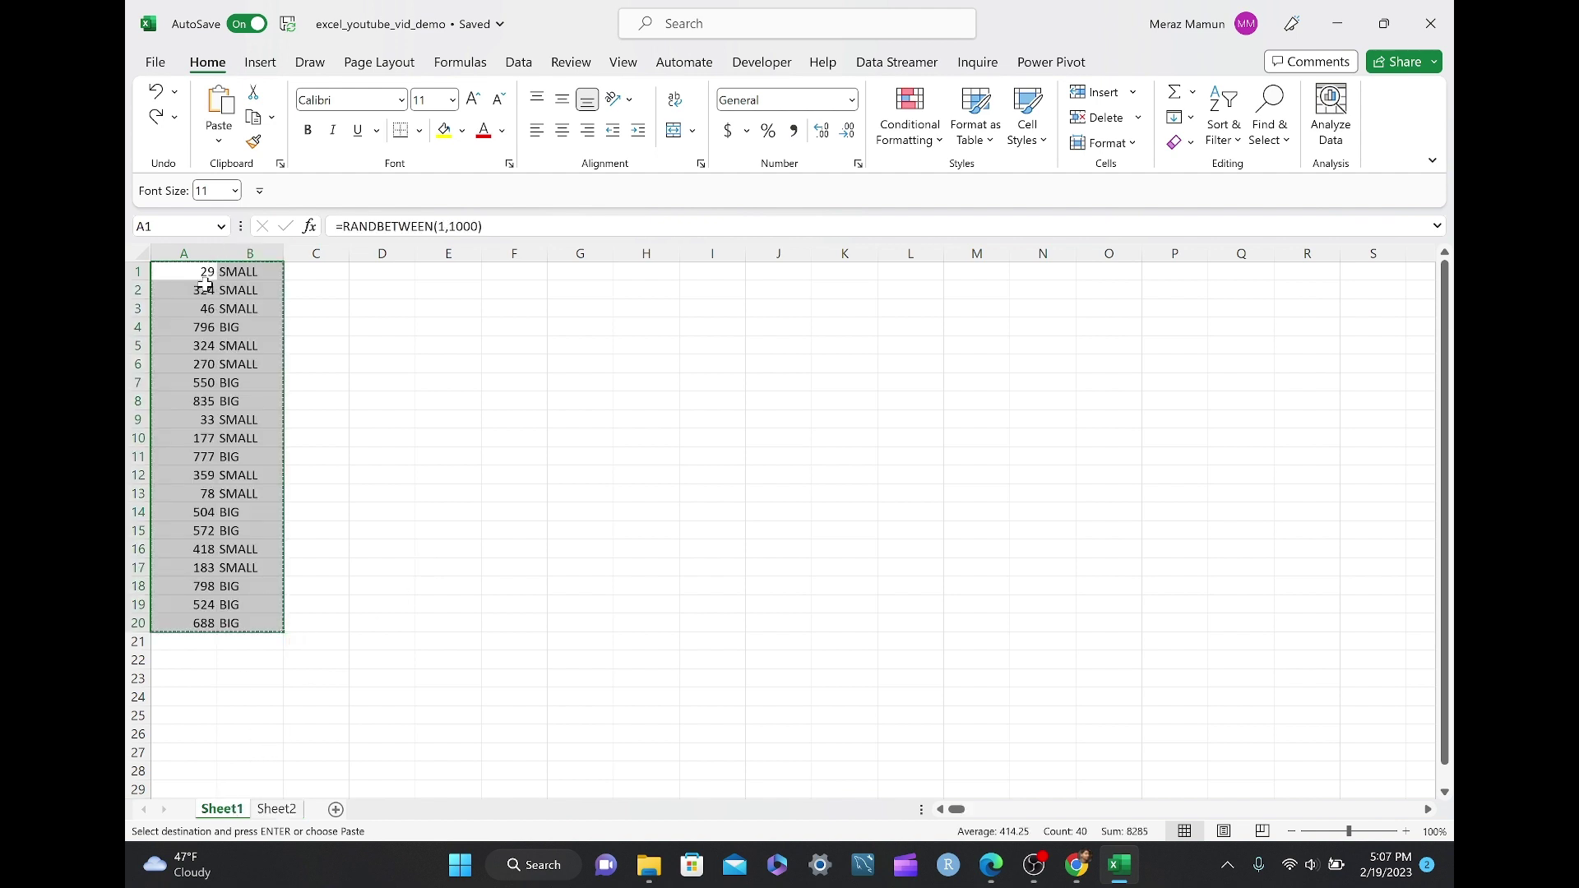
left_click(276, 809)
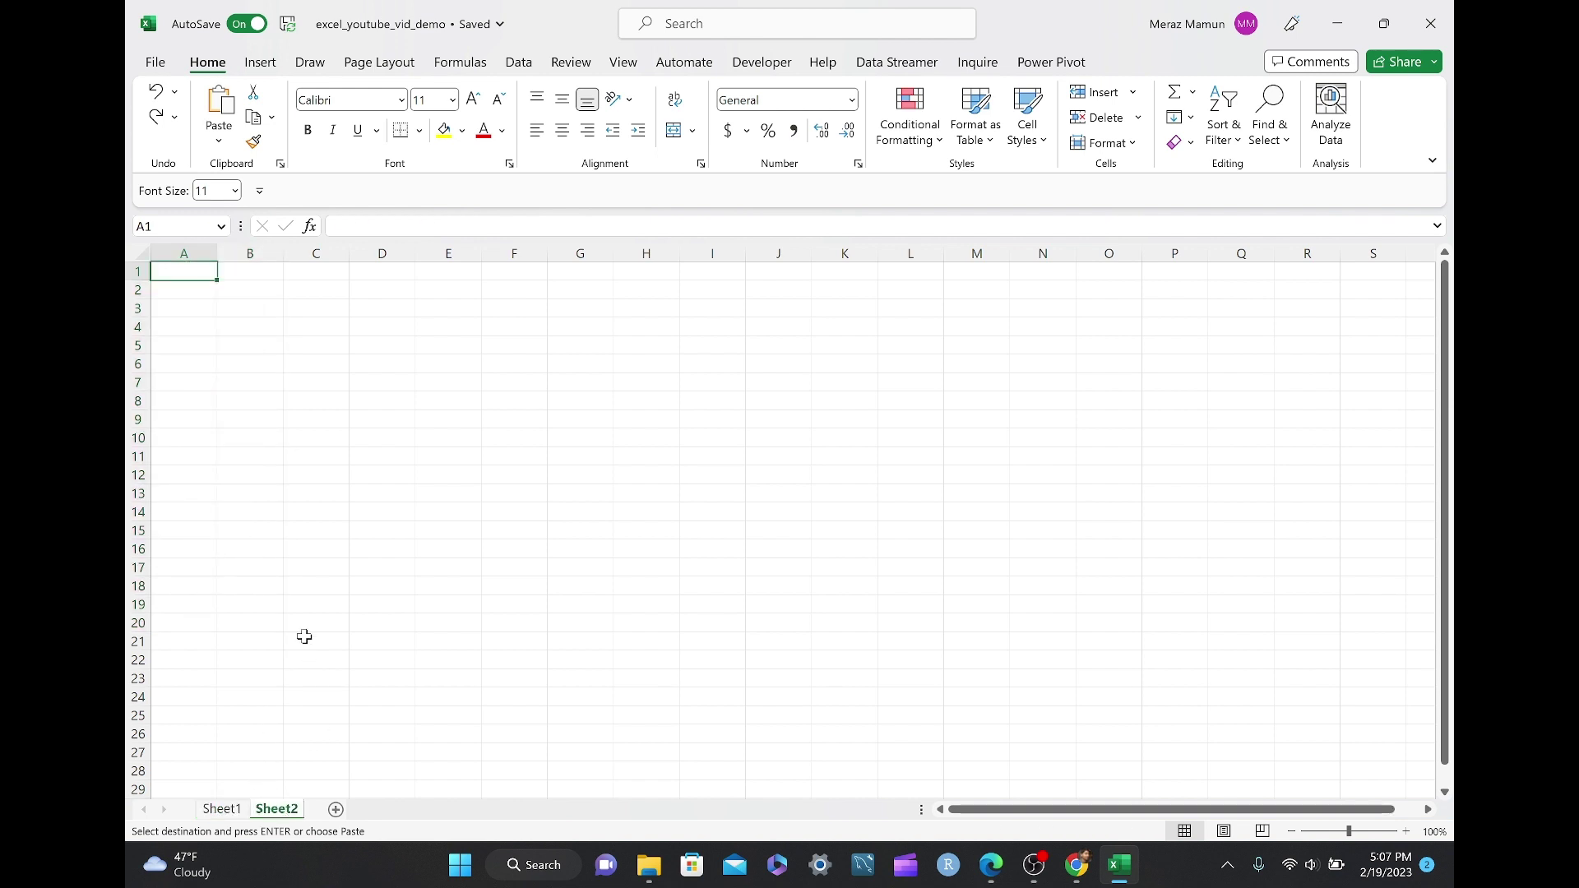
Step: Paste the copied data into Sheet2's A1:B20 as values only and compare against Sheet1
key("ctrl+alt+v")
key("v")
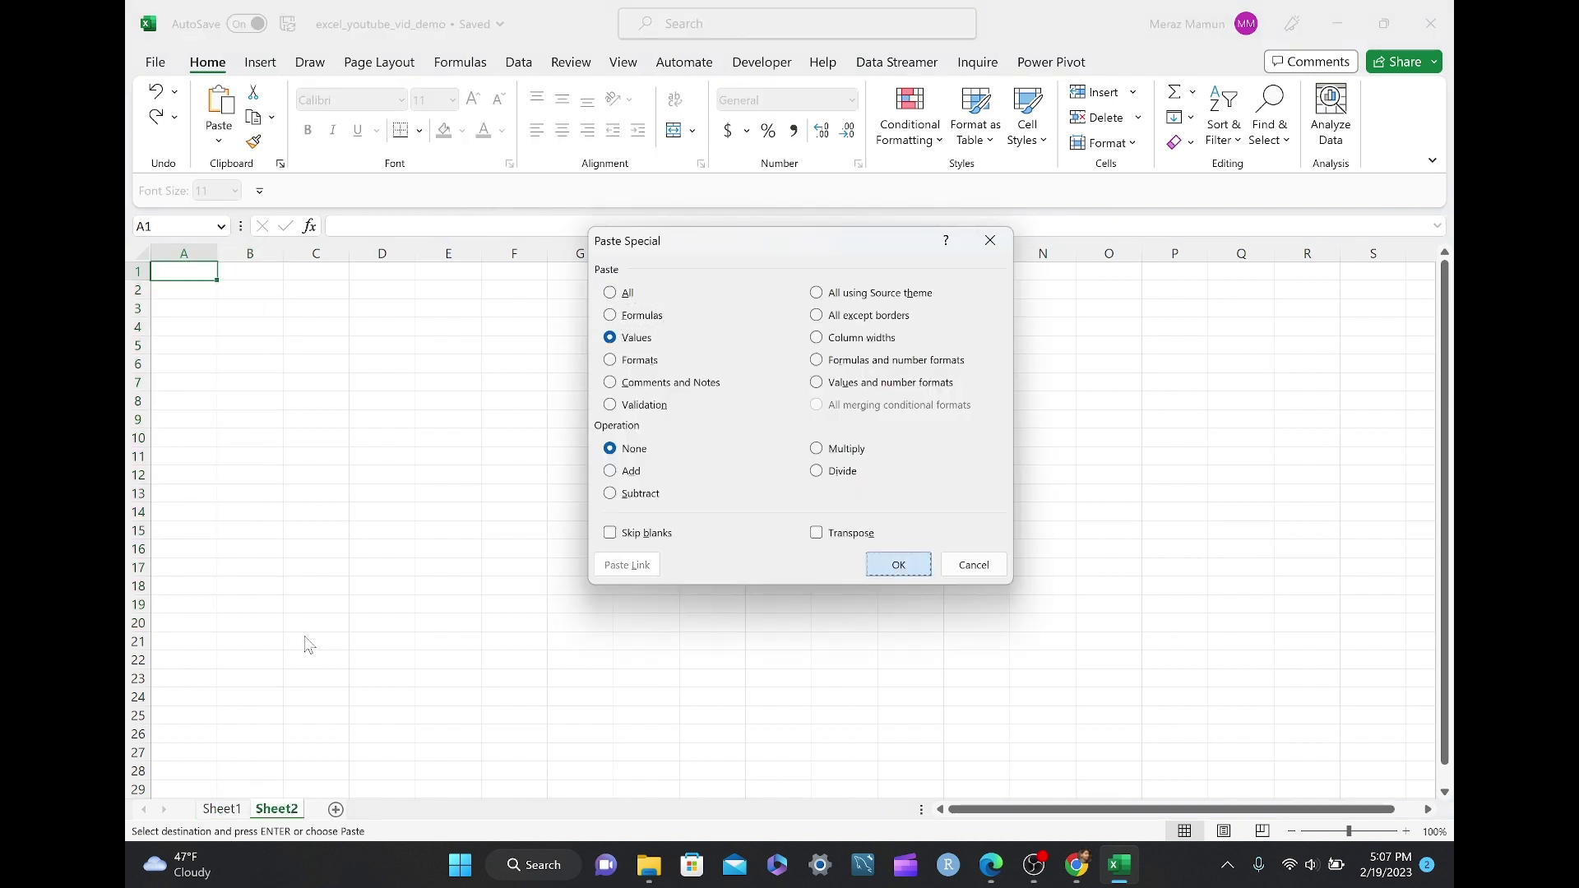
key("Return")
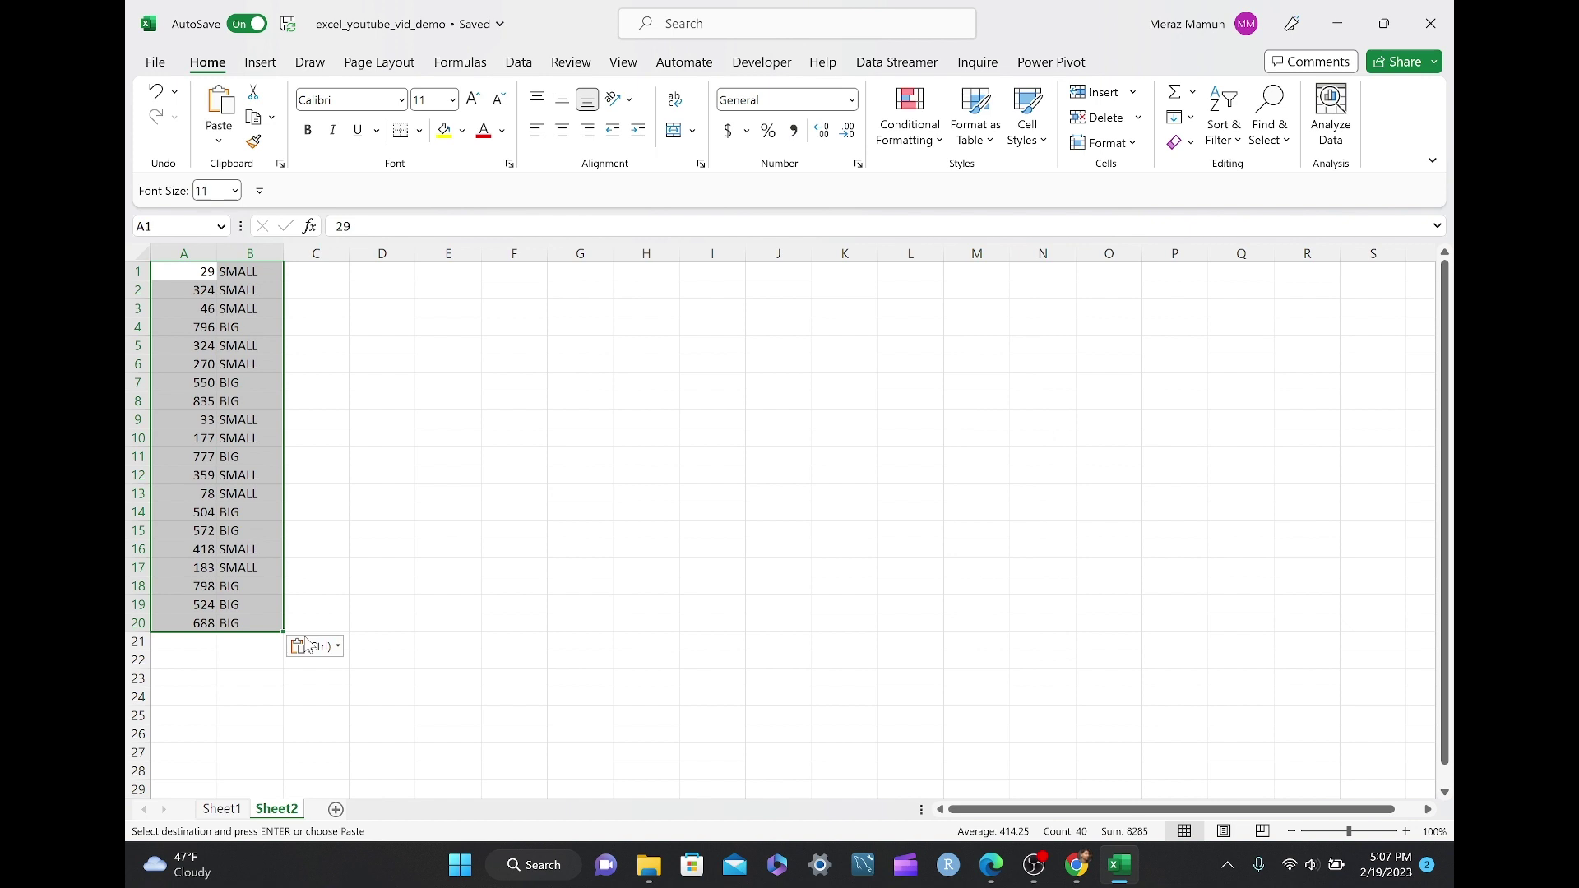
left_click(226, 812)
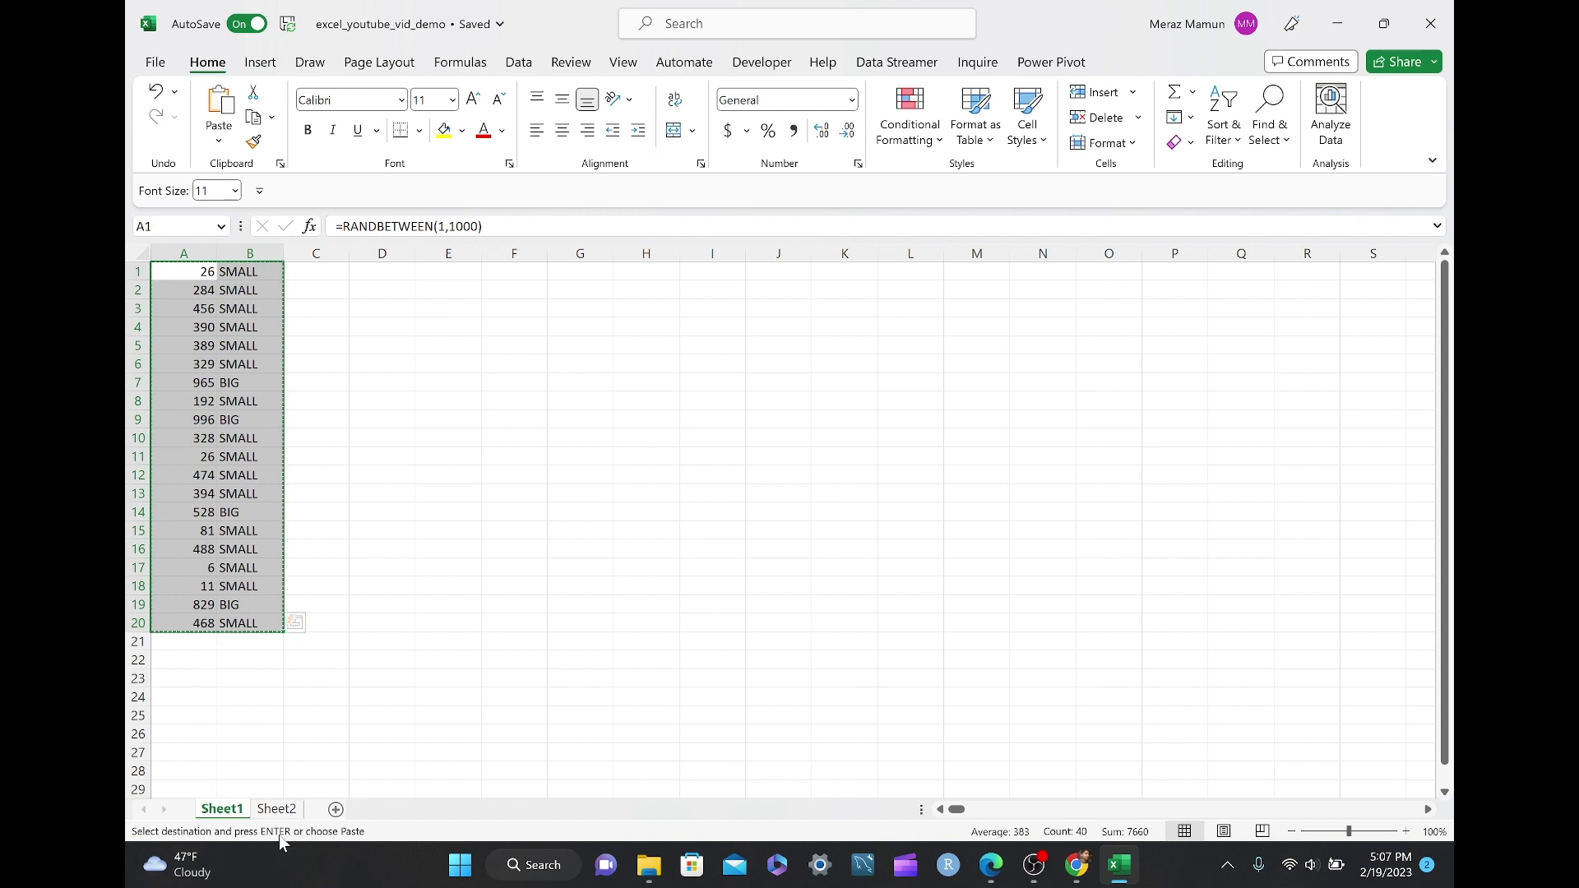
left_click(277, 809)
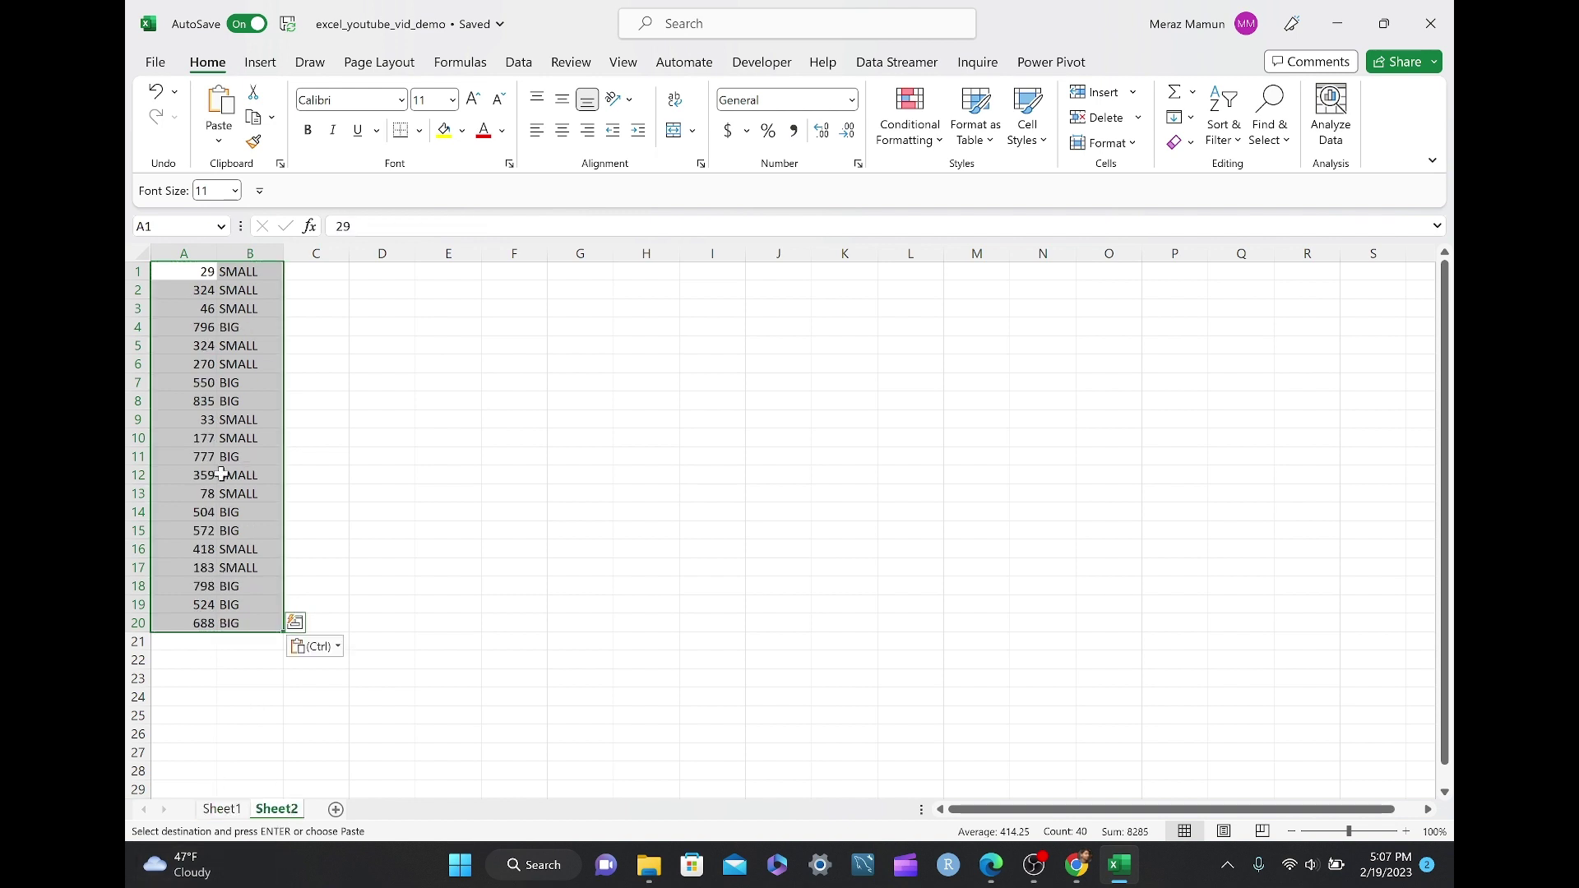
key("Escape")
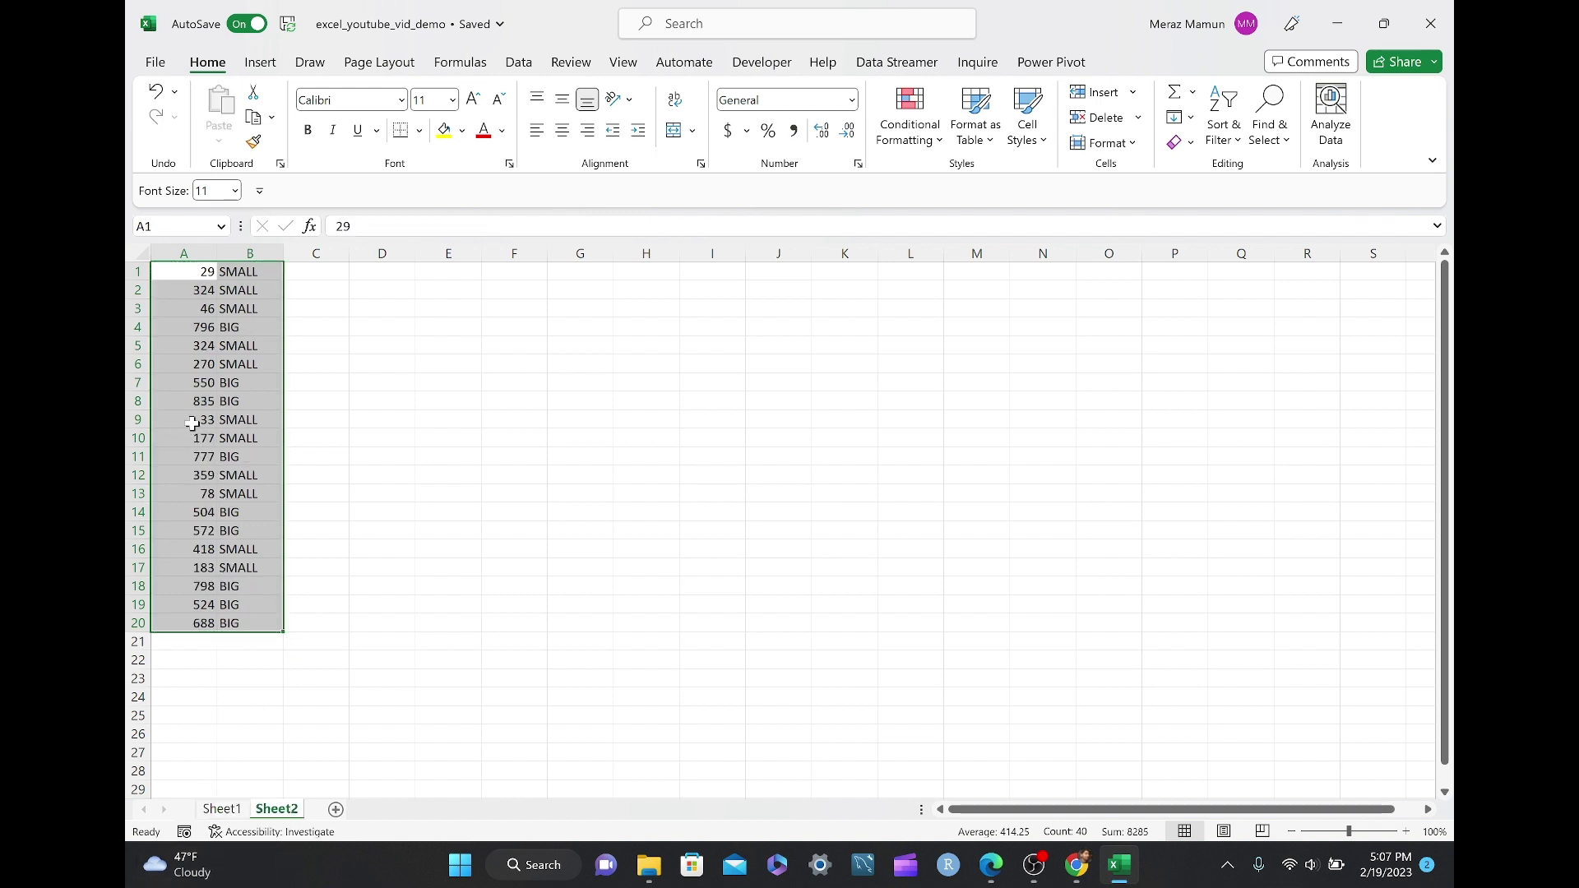
key("ctrl+Home")
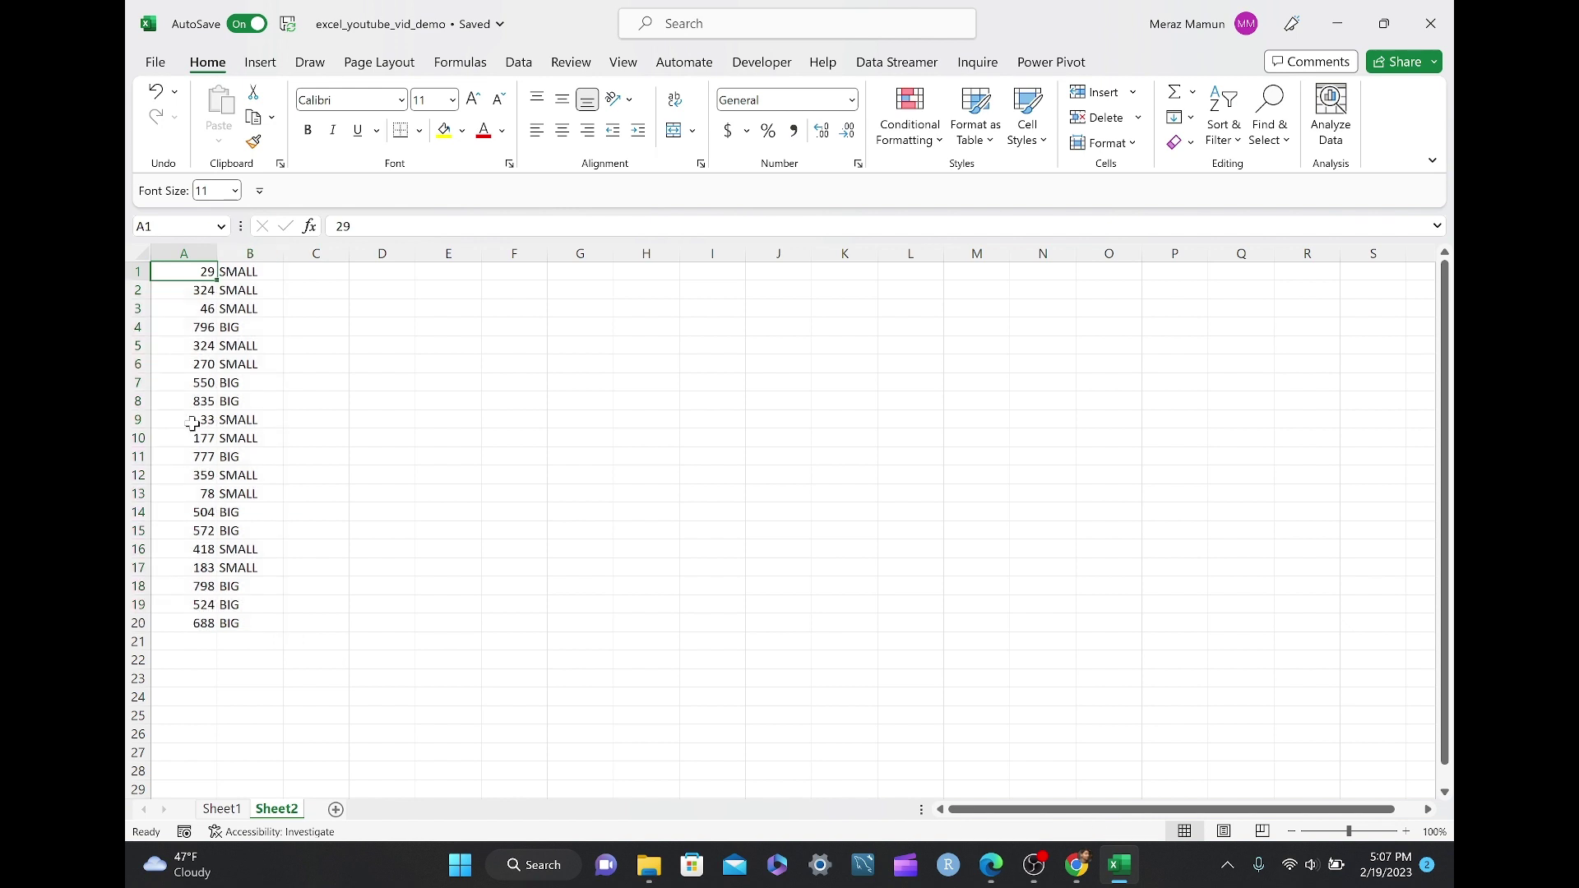